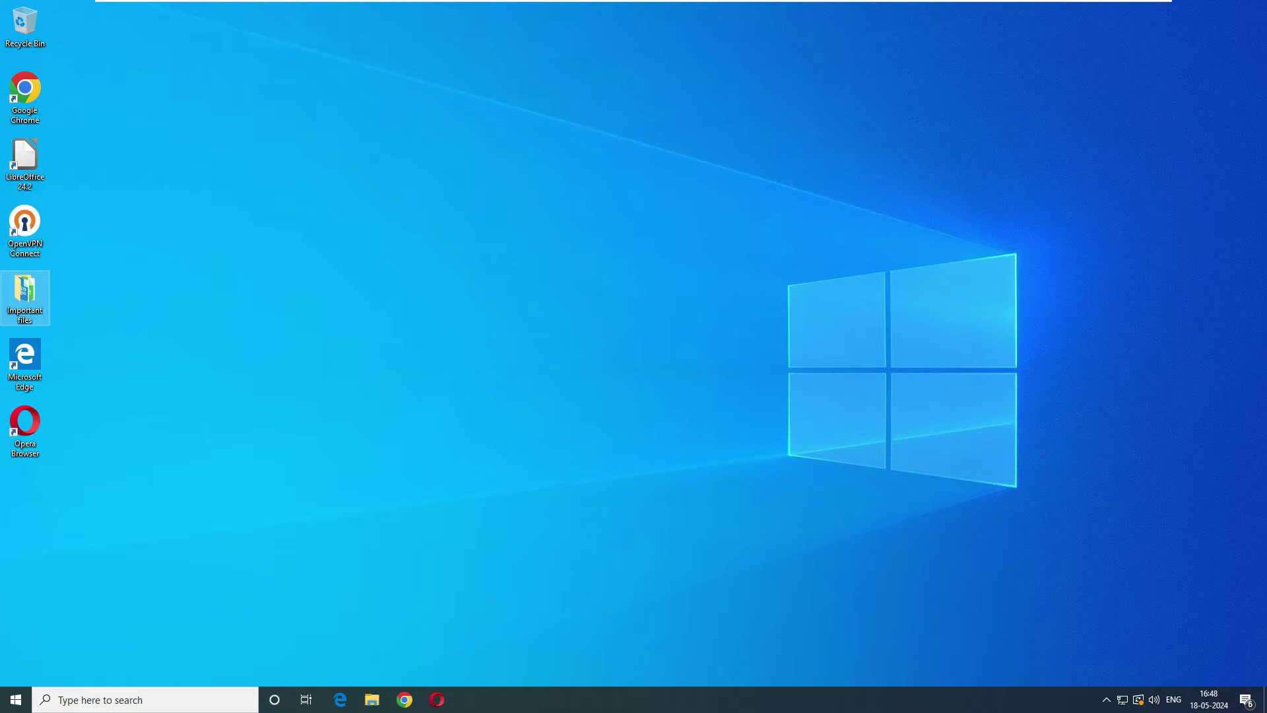
# - In Google Chrome, search for OnTrack EasyRecovery and open the Ontrack EasyRecovery product page on Ontrack's website
pyautogui.click(404, 699)
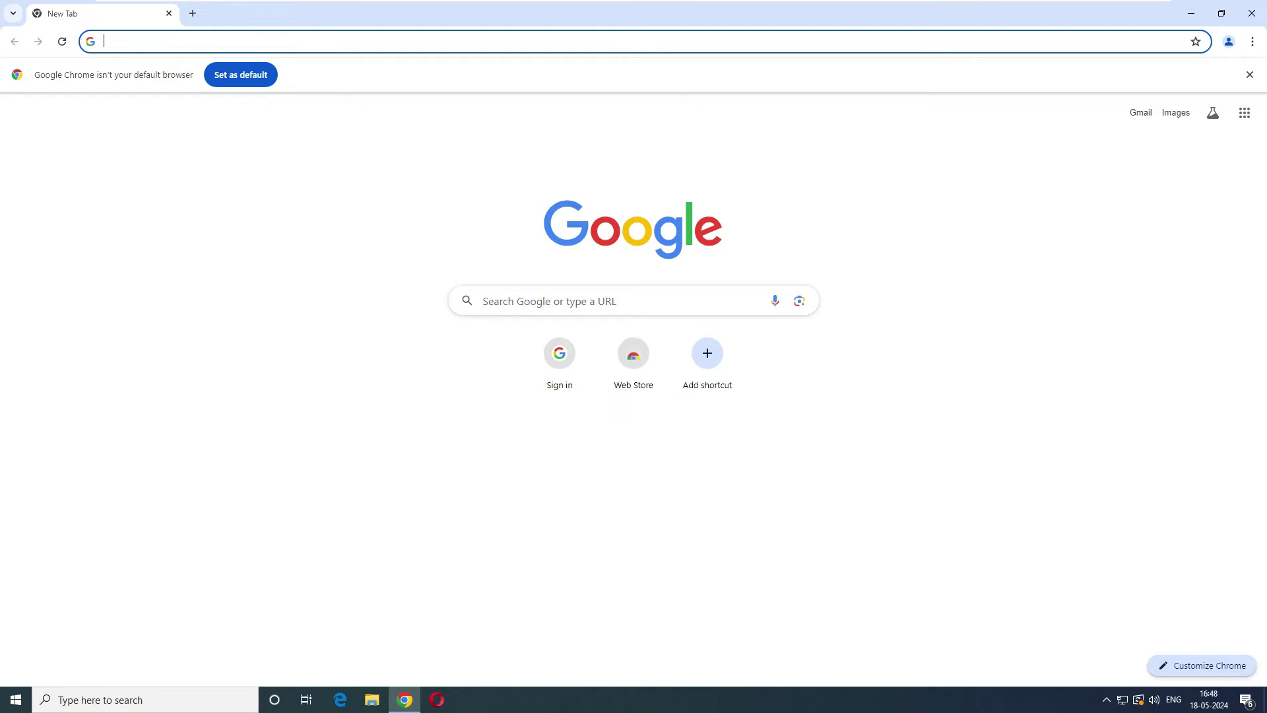
pyautogui.write('OnTrack EasyRecovery')
pyautogui.press('Return')
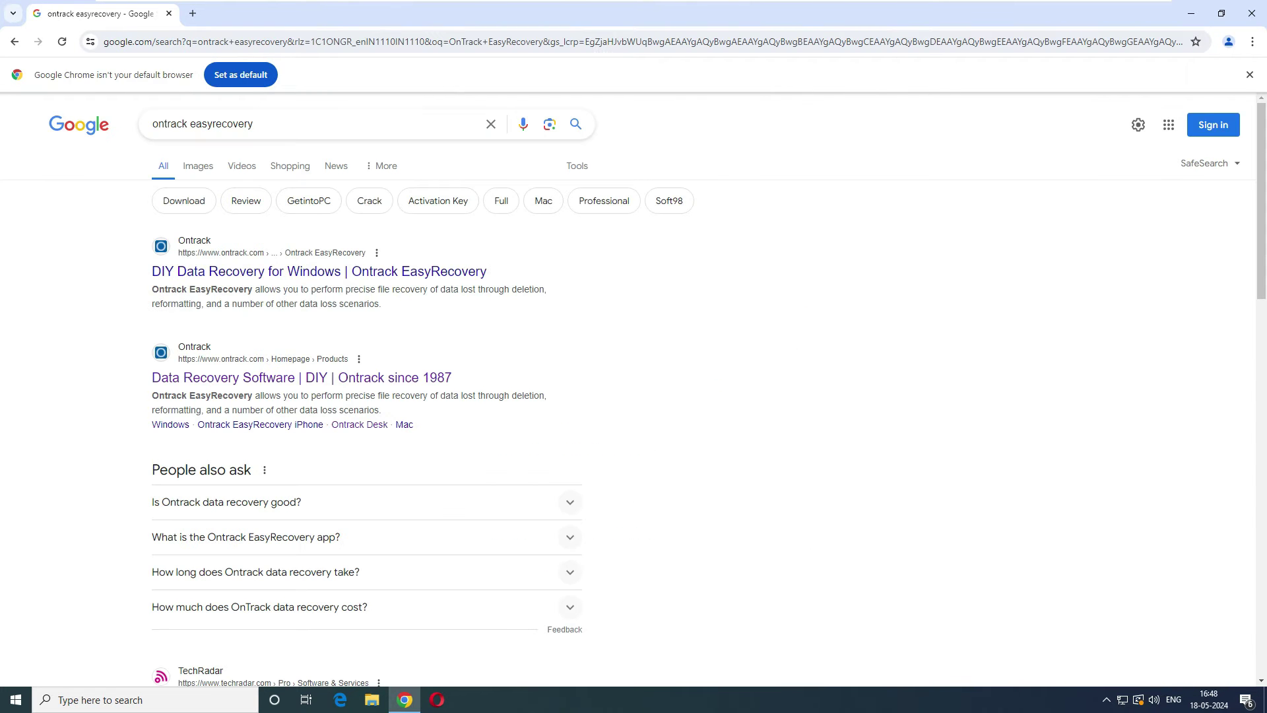
pyautogui.click(205, 271)
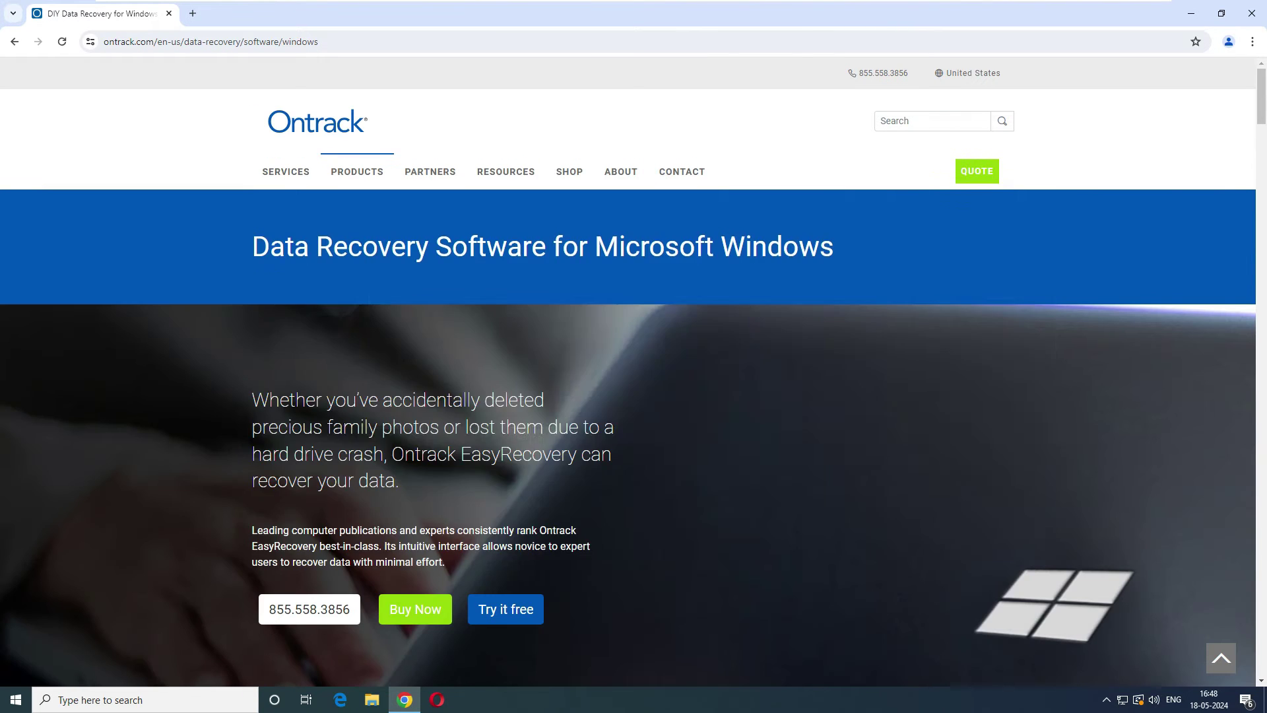
pyautogui.moveTo(357, 171)
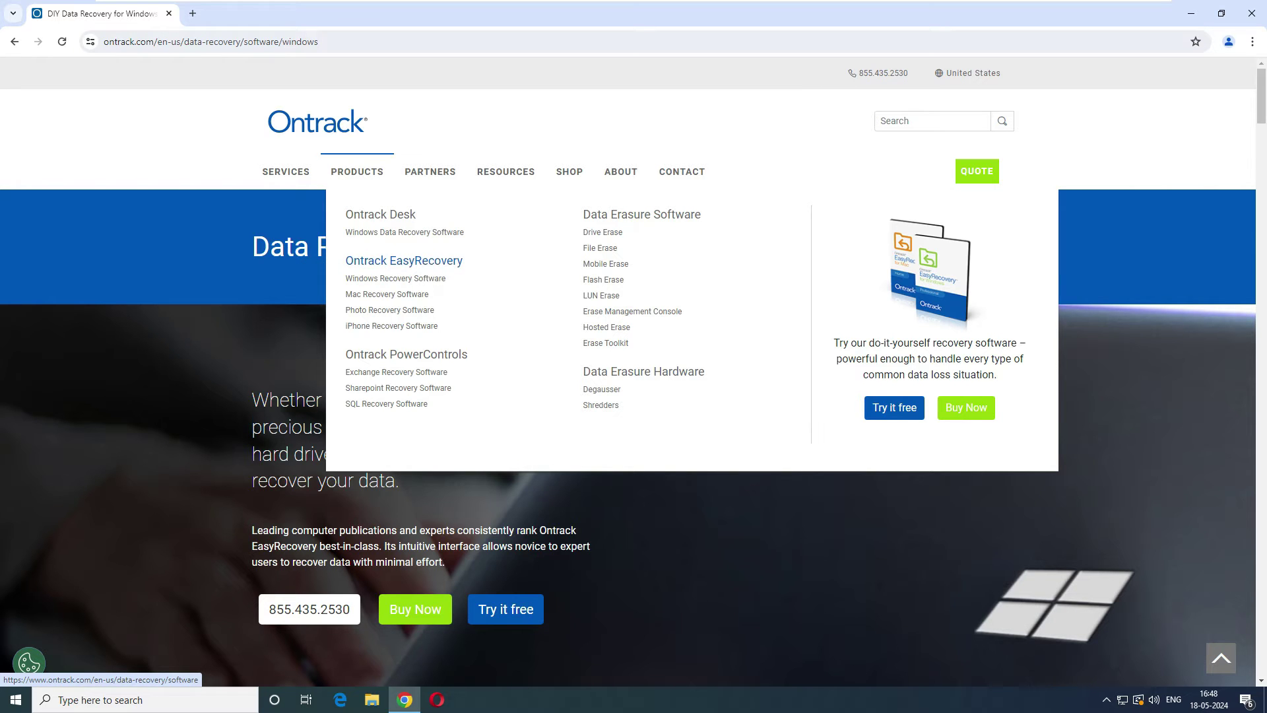
pyautogui.click(404, 261)
# - Review the product description and key features on the Ontrack EasyRecovery page
pyautogui.scroll(-7, 633, 372)
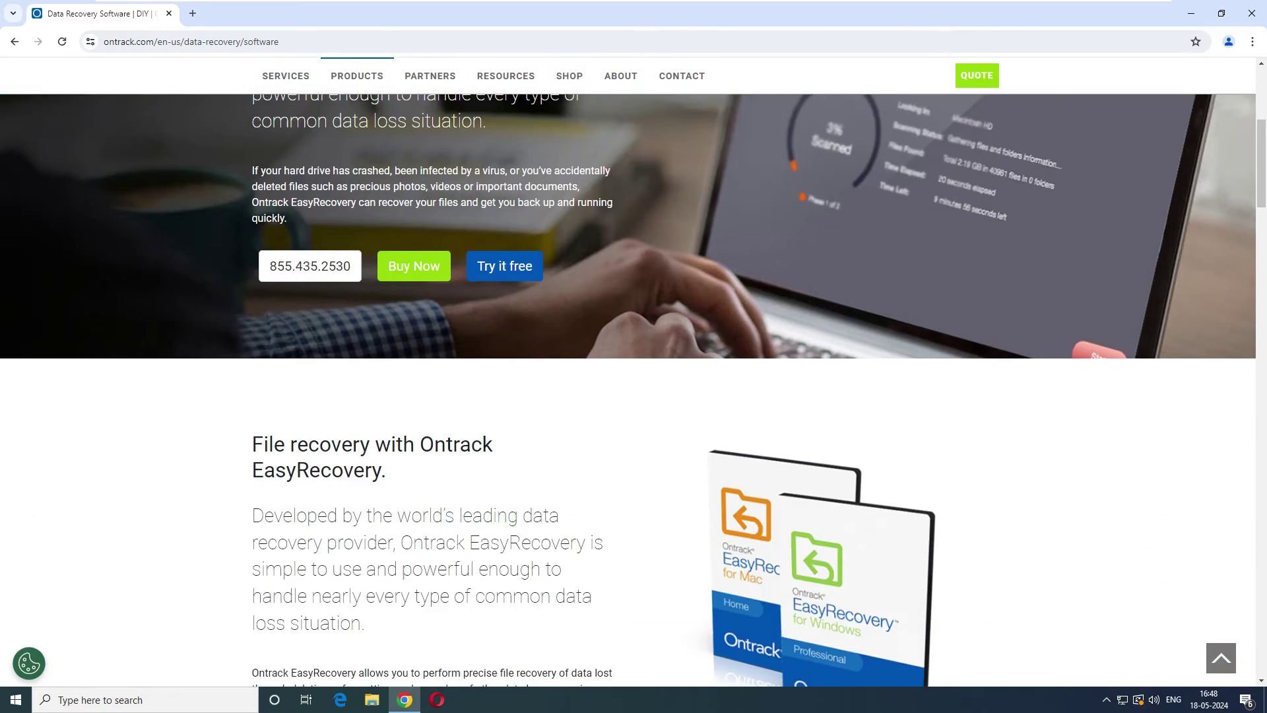
pyautogui.scroll(-10, 633, 372)
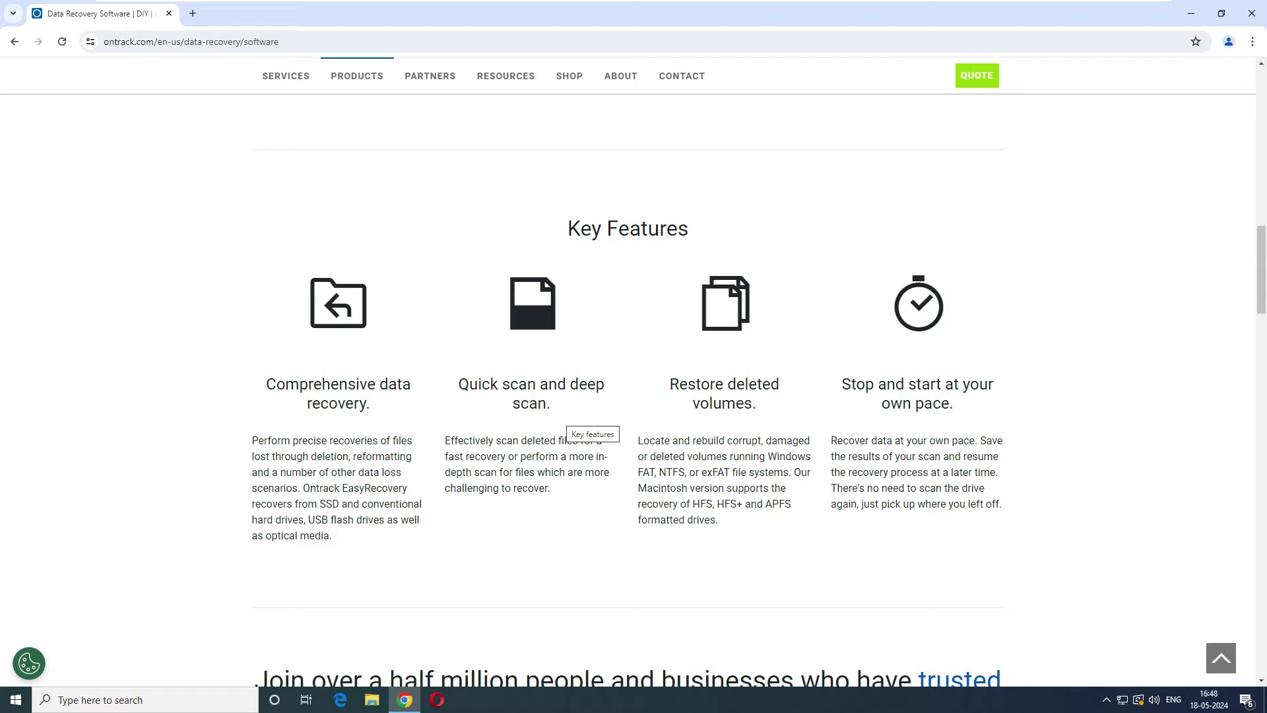
pyautogui.moveTo(954, 404); pyautogui.dragTo(841, 383)
pyautogui.scroll(-2, 627, 418)
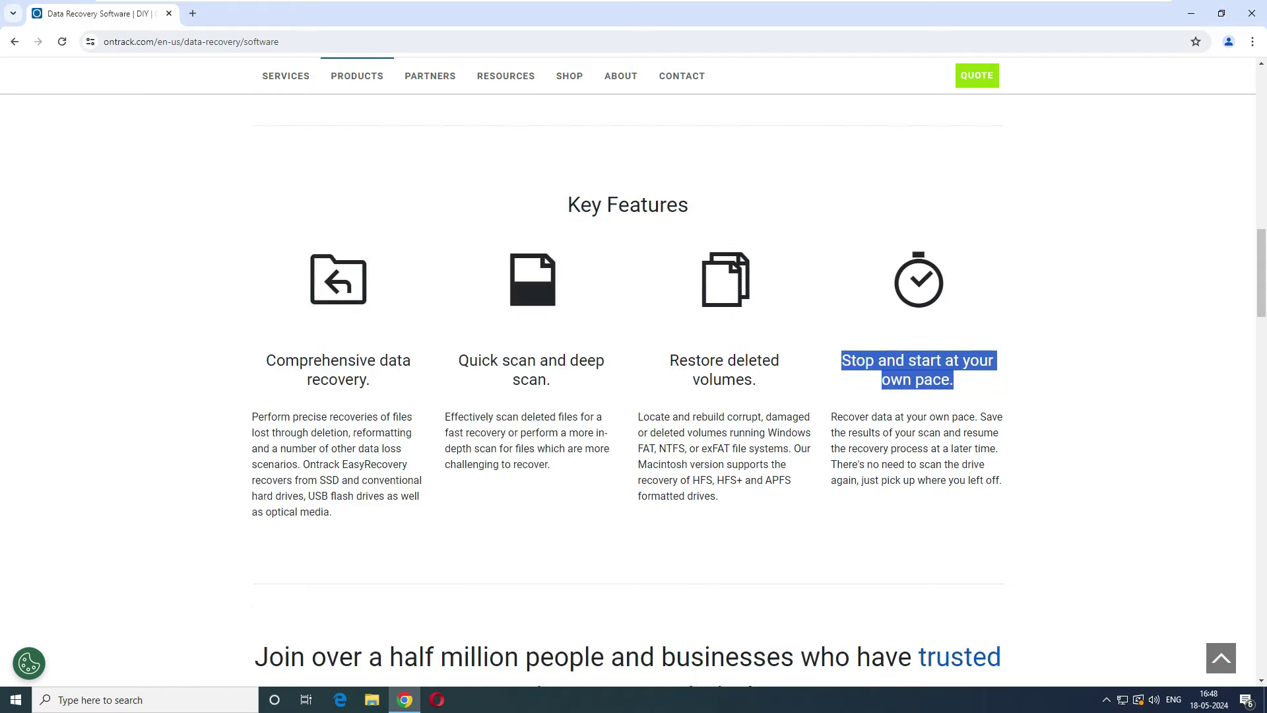
pyautogui.scroll(-8, 627, 418)
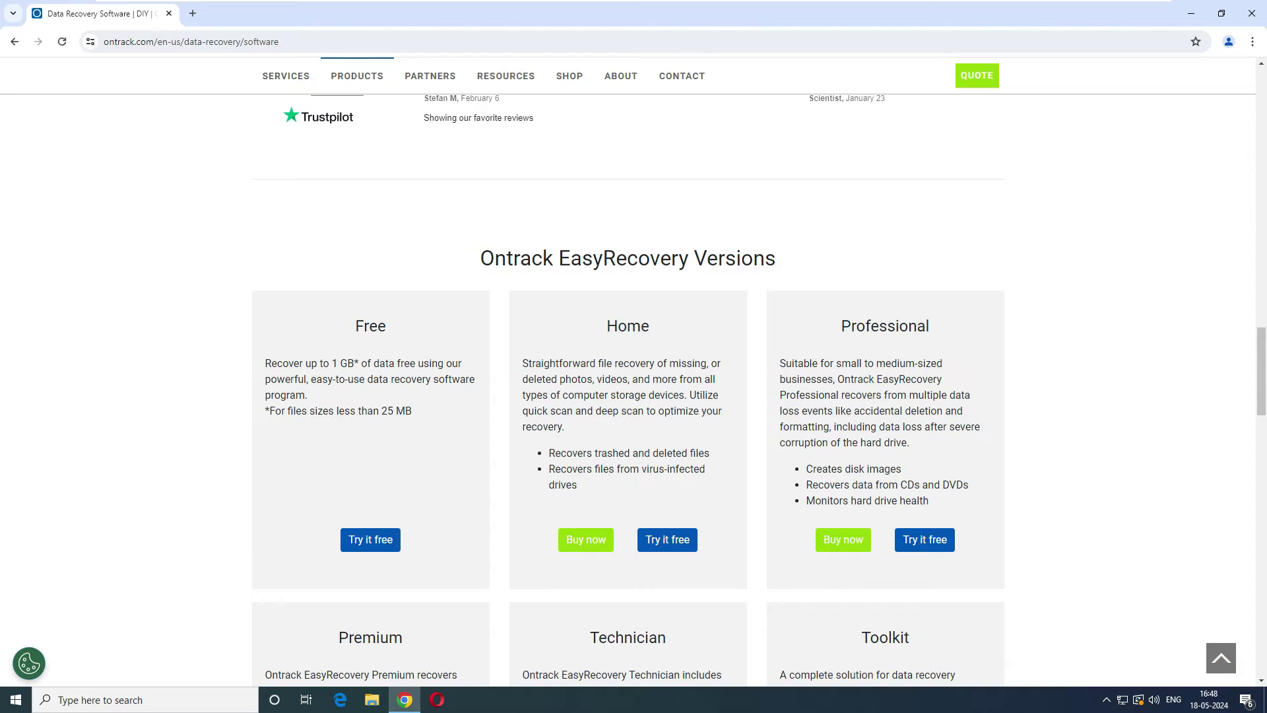
# - Examine the EasyRecovery versions, including the Free edition's recovery limits and the Home, Professional, Premium, Technician and Toolkit editions
pyautogui.doubleClick(370, 326)
pyautogui.moveTo(317, 364); pyautogui.dragTo(424, 363)
pyautogui.click(423, 365)
pyautogui.moveTo(412, 411); pyautogui.dragTo(275, 410)
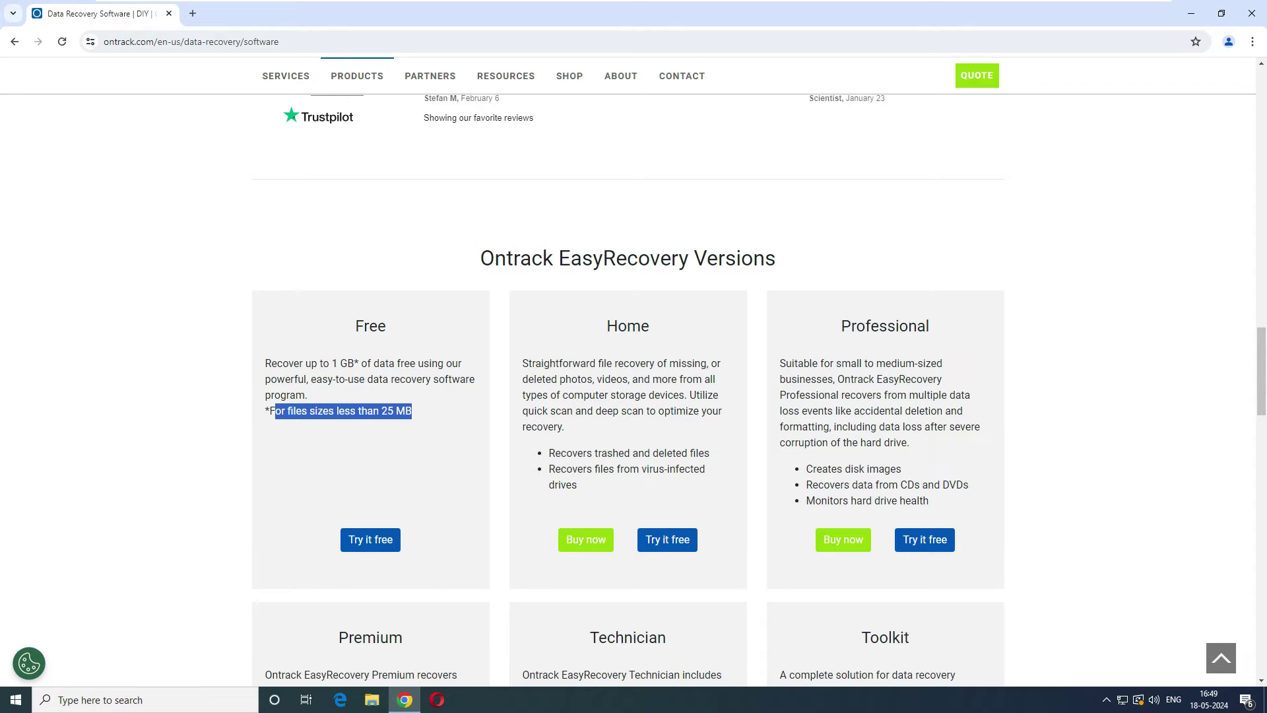
pyautogui.moveTo(363, 326); pyautogui.dragTo(386, 326)
pyautogui.moveTo(606, 326); pyautogui.dragTo(649, 326)
pyautogui.doubleClick(885, 326)
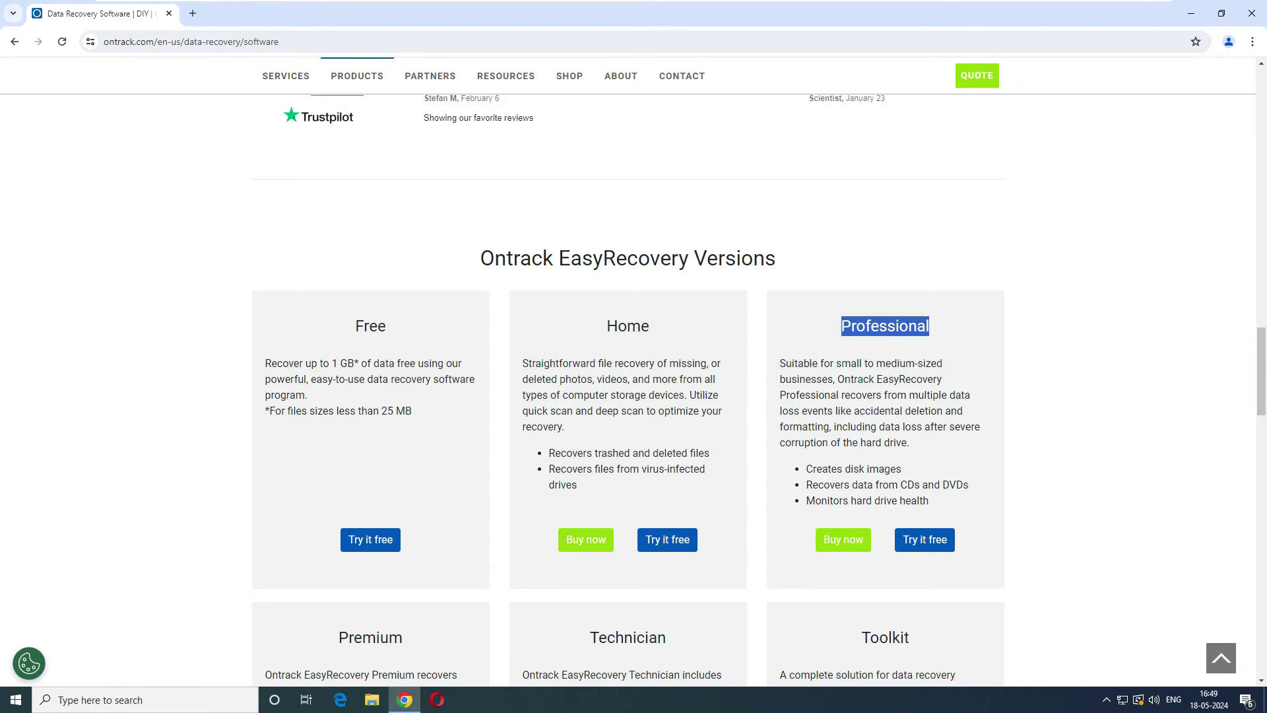
pyautogui.scroll(-4, 885, 326)
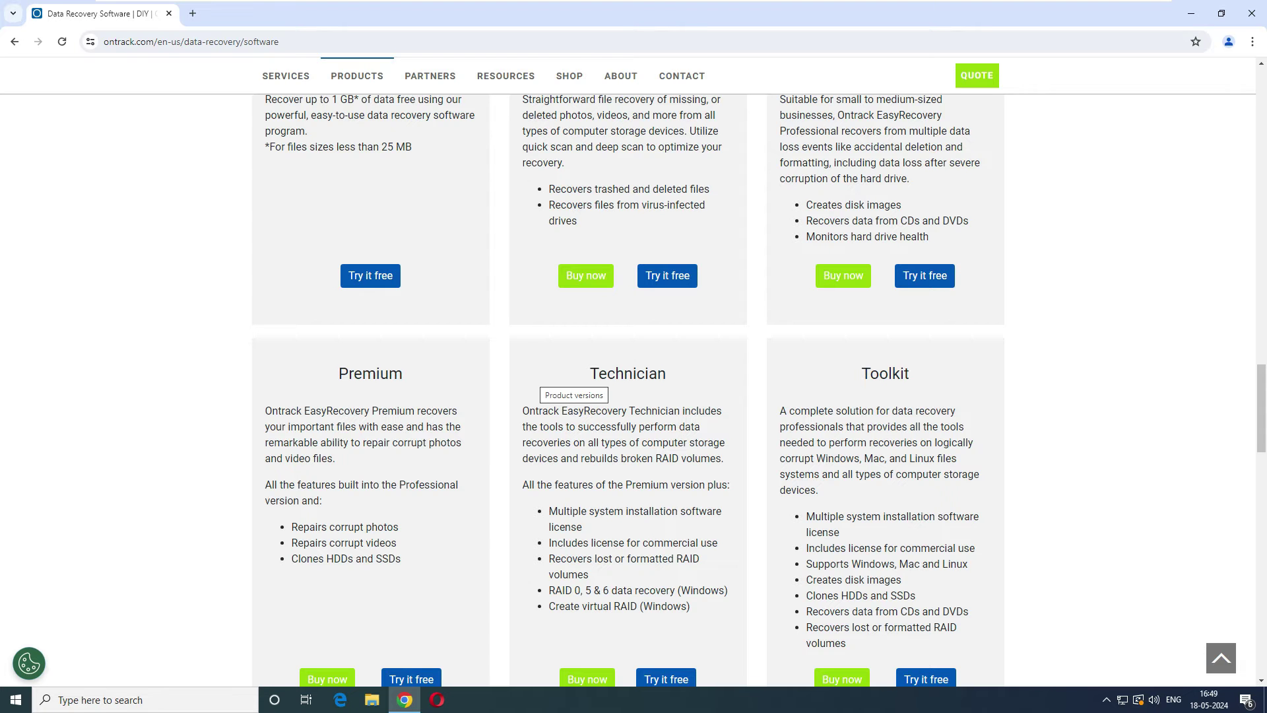
pyautogui.doubleClick(370, 373)
pyautogui.doubleClick(627, 373)
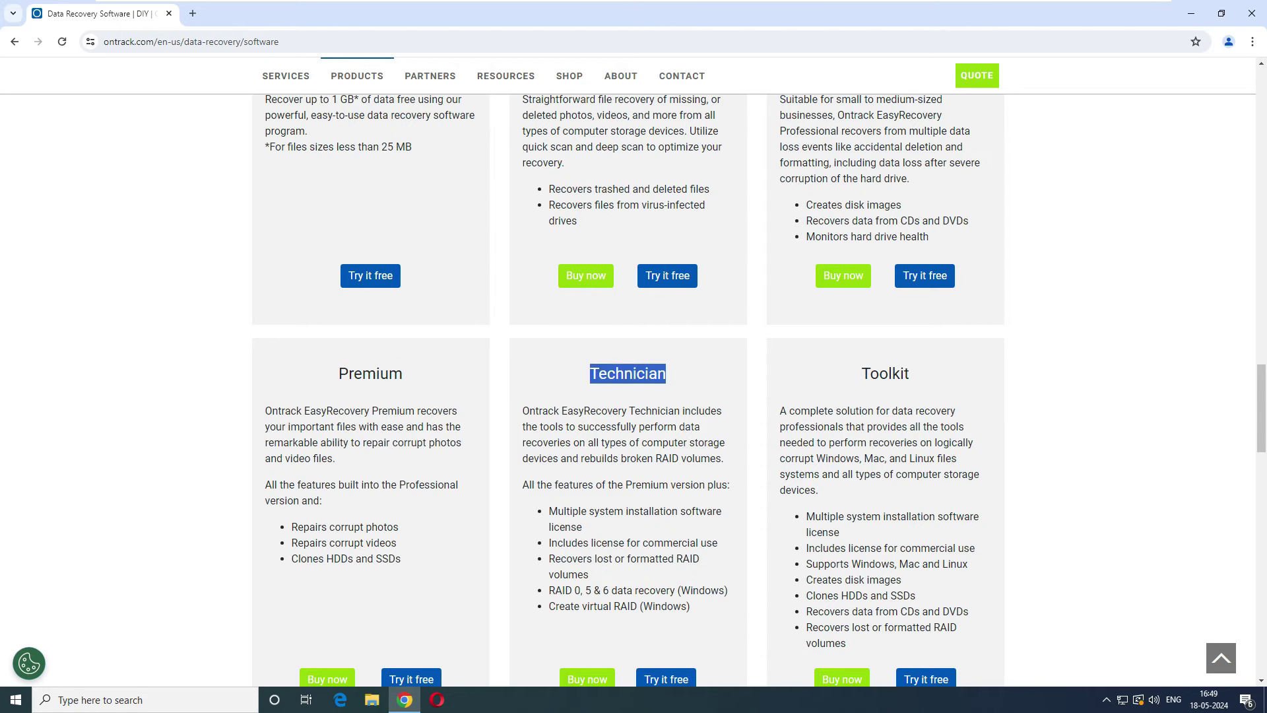
pyautogui.moveTo(743, 375); pyautogui.dragTo(911, 375)
pyautogui.scroll(-3, 885, 383)
pyautogui.scroll(5, 885, 383)
pyautogui.click(885, 383)
pyautogui.scroll(5, 886, 382)
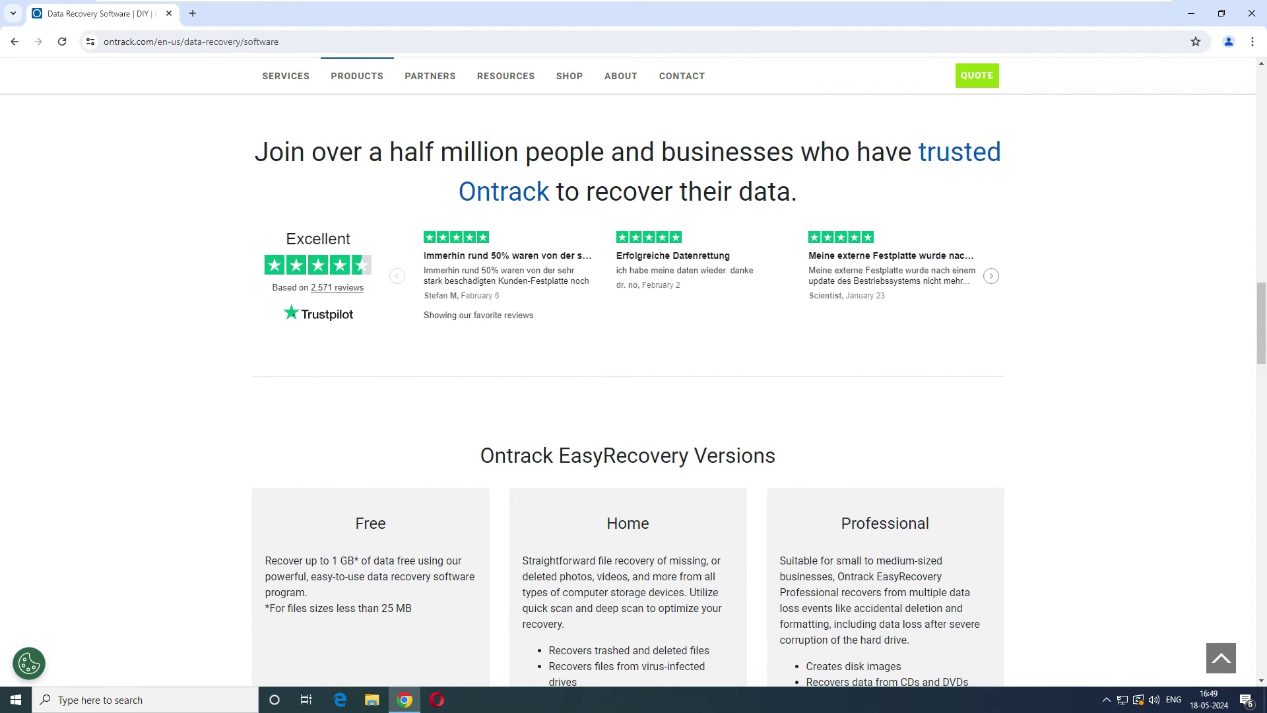
# - Download the Free version of Ontrack EasyRecovery and install it in the default folder C:\Program Files\Ontrack\EasyRecovery
pyautogui.scroll(-3, 1056, 350)
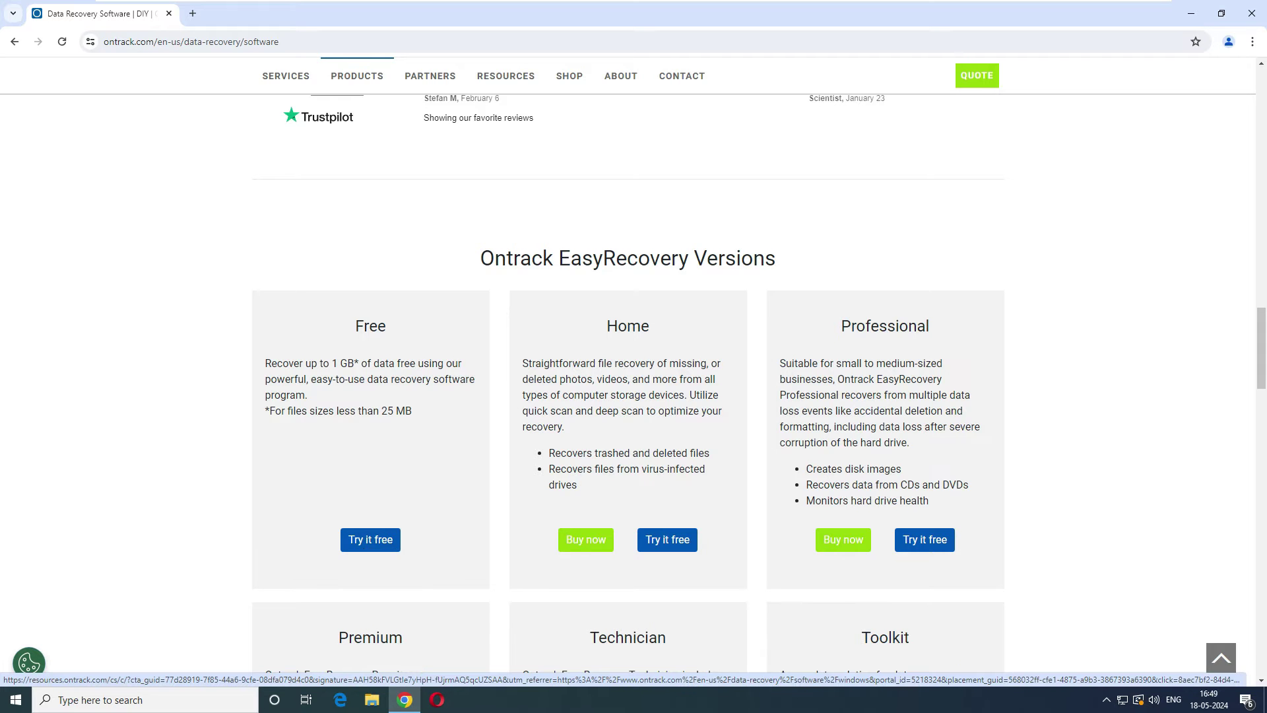
pyautogui.click(365, 539)
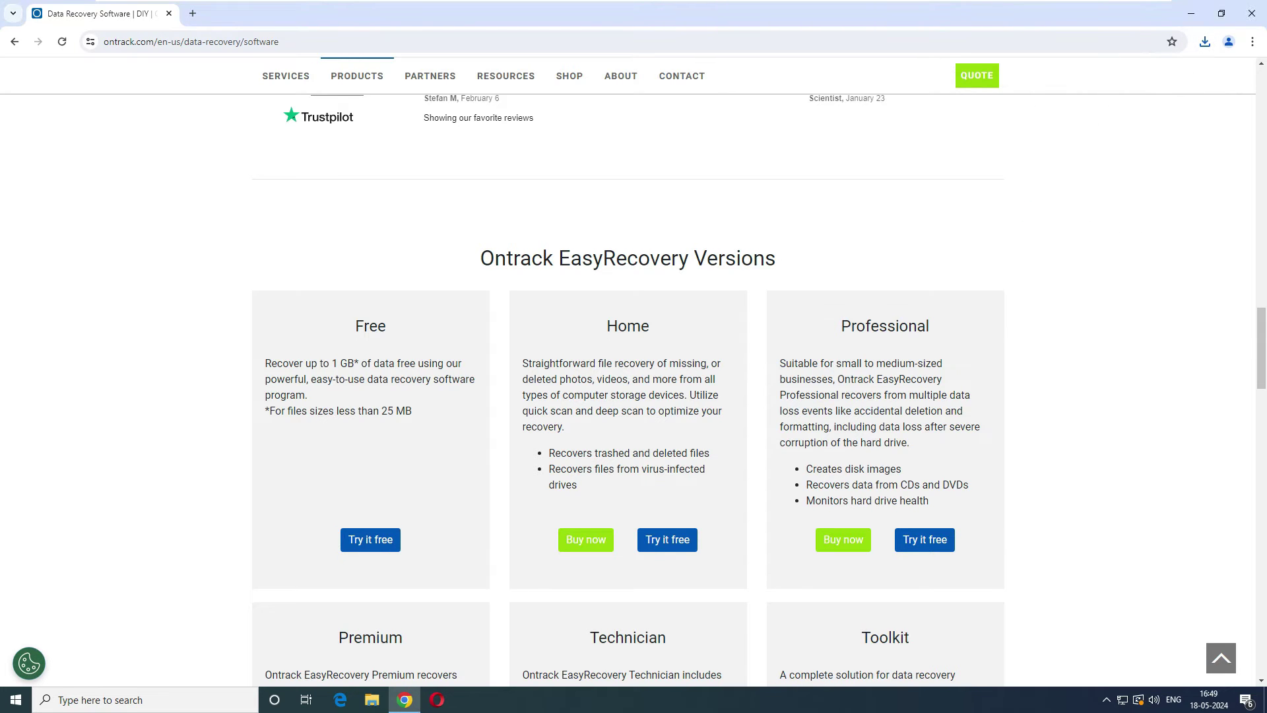
pyautogui.click(710, 456)
pyautogui.click(710, 455)
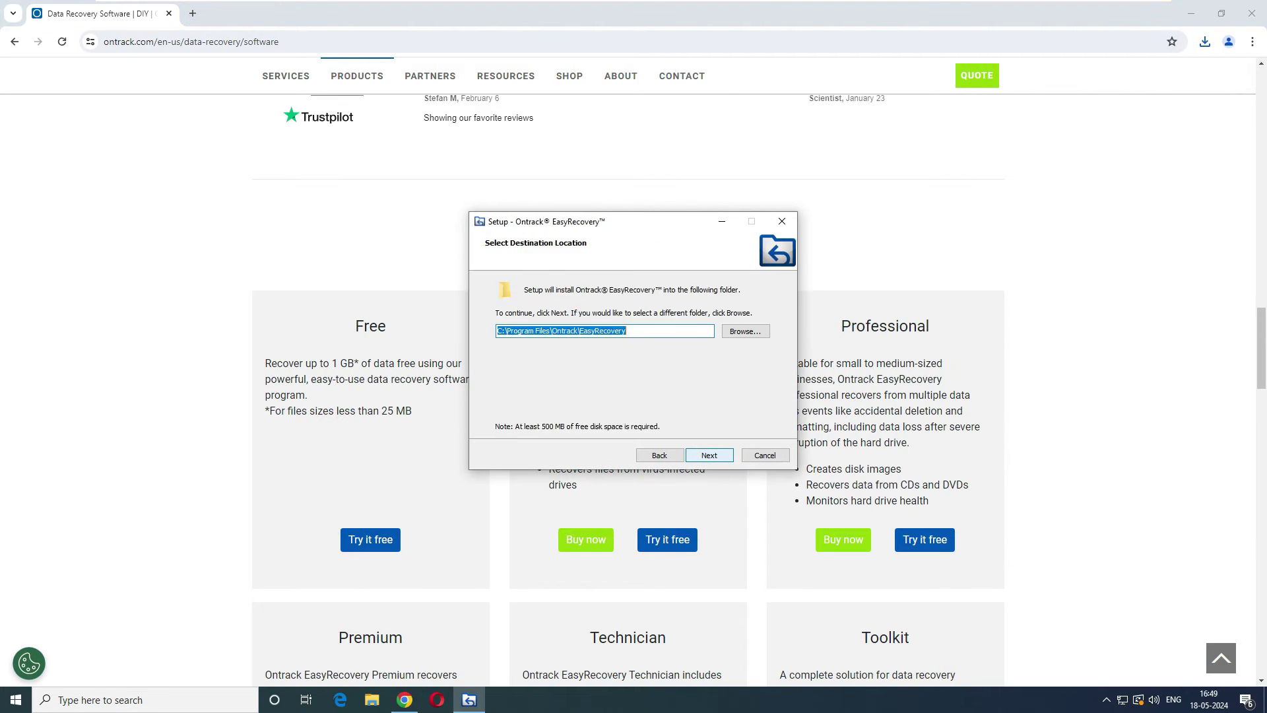
pyautogui.press('Return')
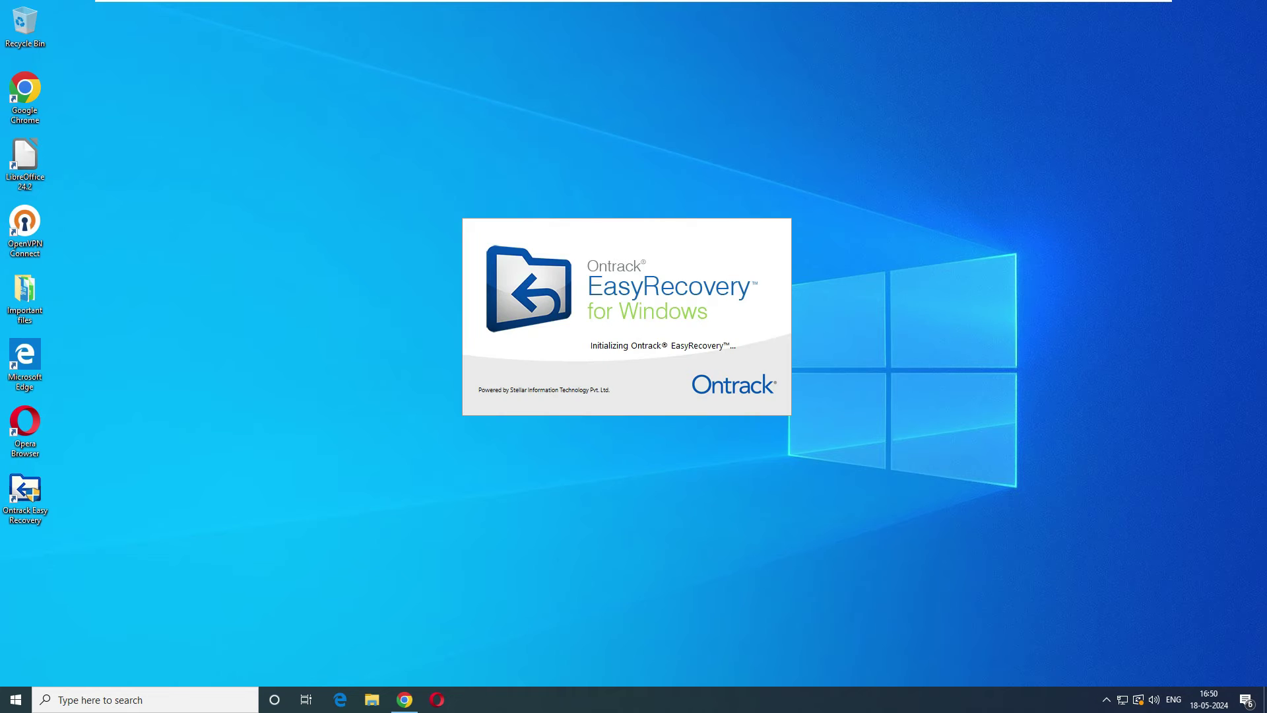
# - In File Explorer, open the Important files folder on DRIVE (E:) and look over its files
pyautogui.press('super+e')
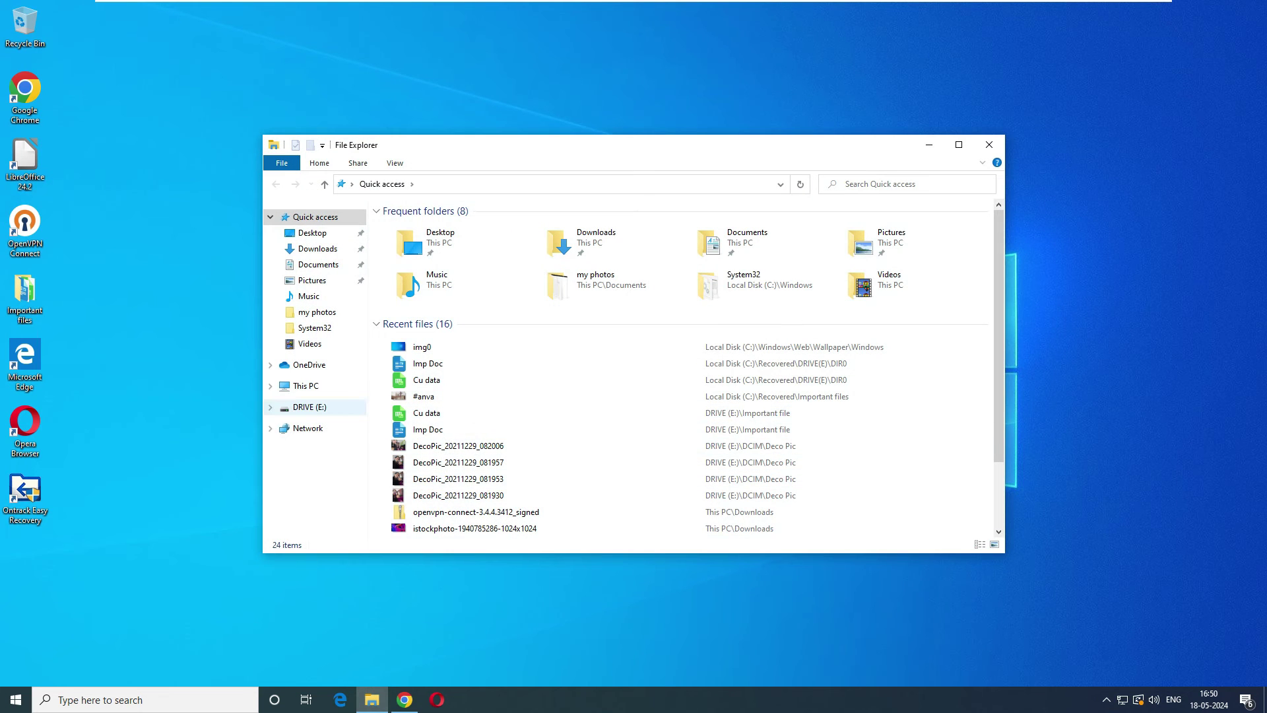
pyautogui.click(310, 407)
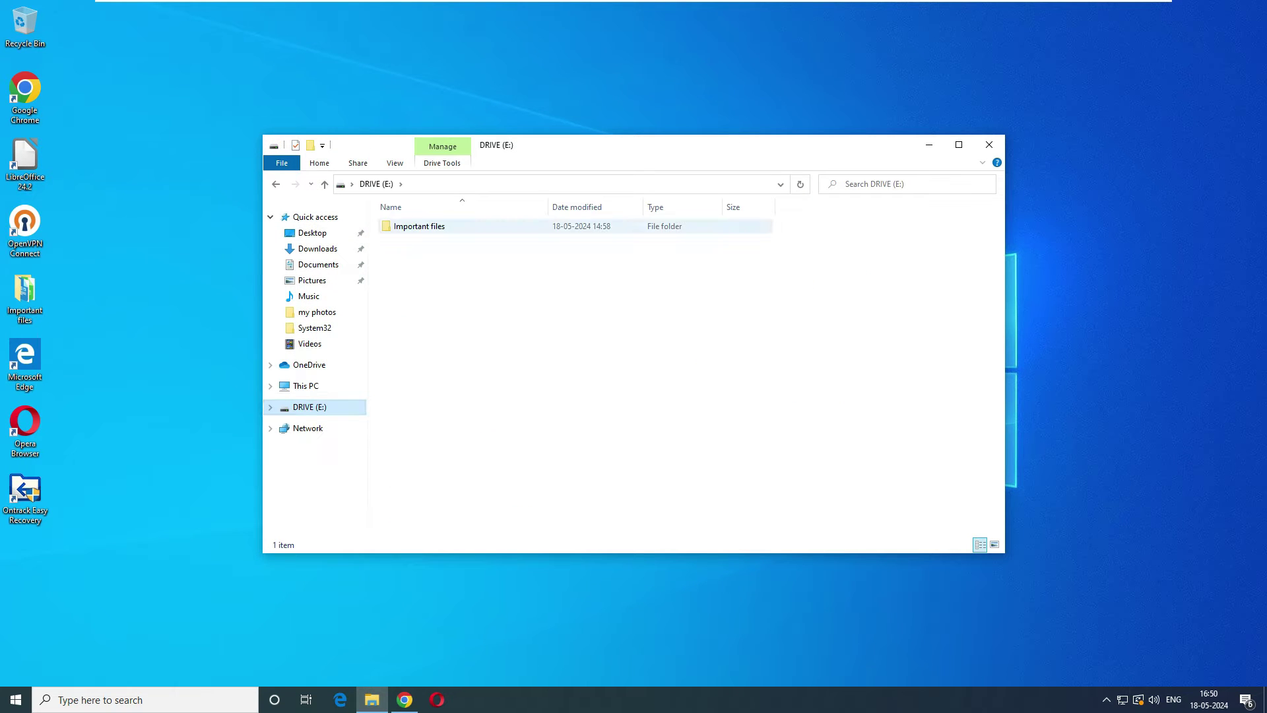
pyautogui.doubleClick(420, 227)
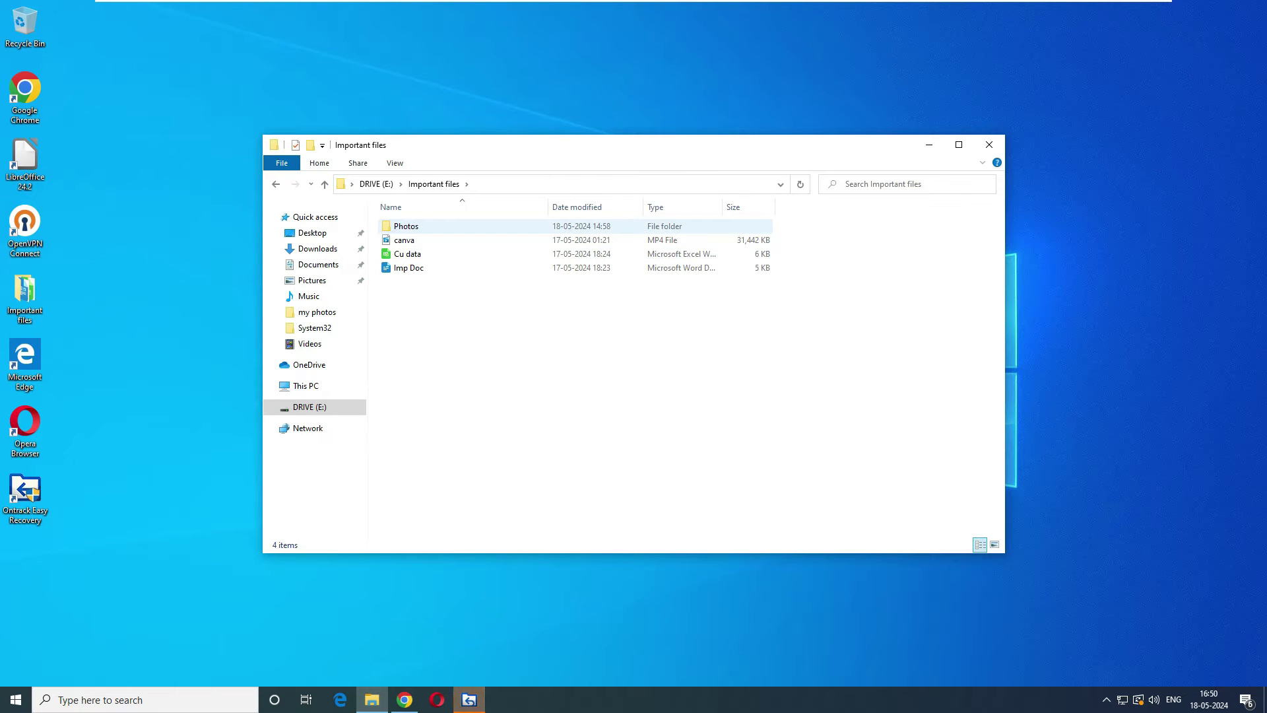
pyautogui.click(404, 240)
pyautogui.moveTo(433, 295); pyautogui.dragTo(393, 250)
pyautogui.click(462, 304)
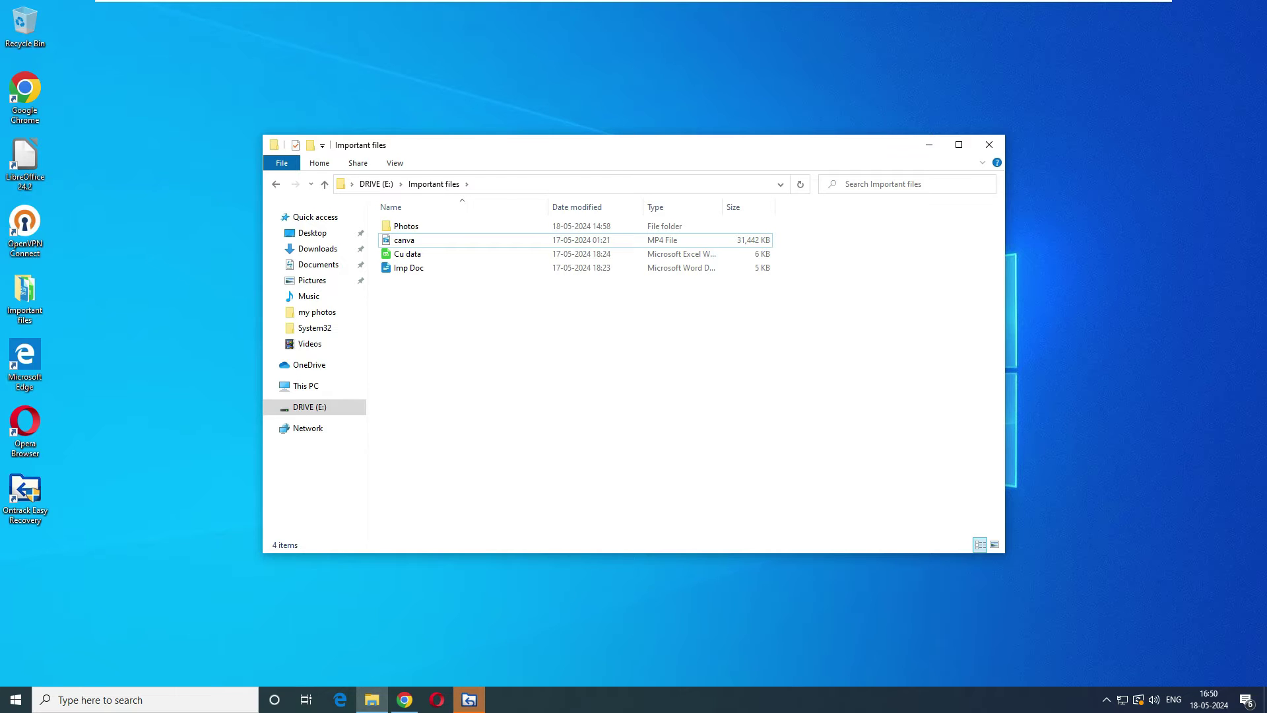
# - Switch to Ontrack EasyRecovery, choose only Folders, Office Documents and Photos as the data to recover, and continue to the location selection
pyautogui.click(469, 700)
pyautogui.moveTo(594, 146); pyautogui.dragTo(515, 147)
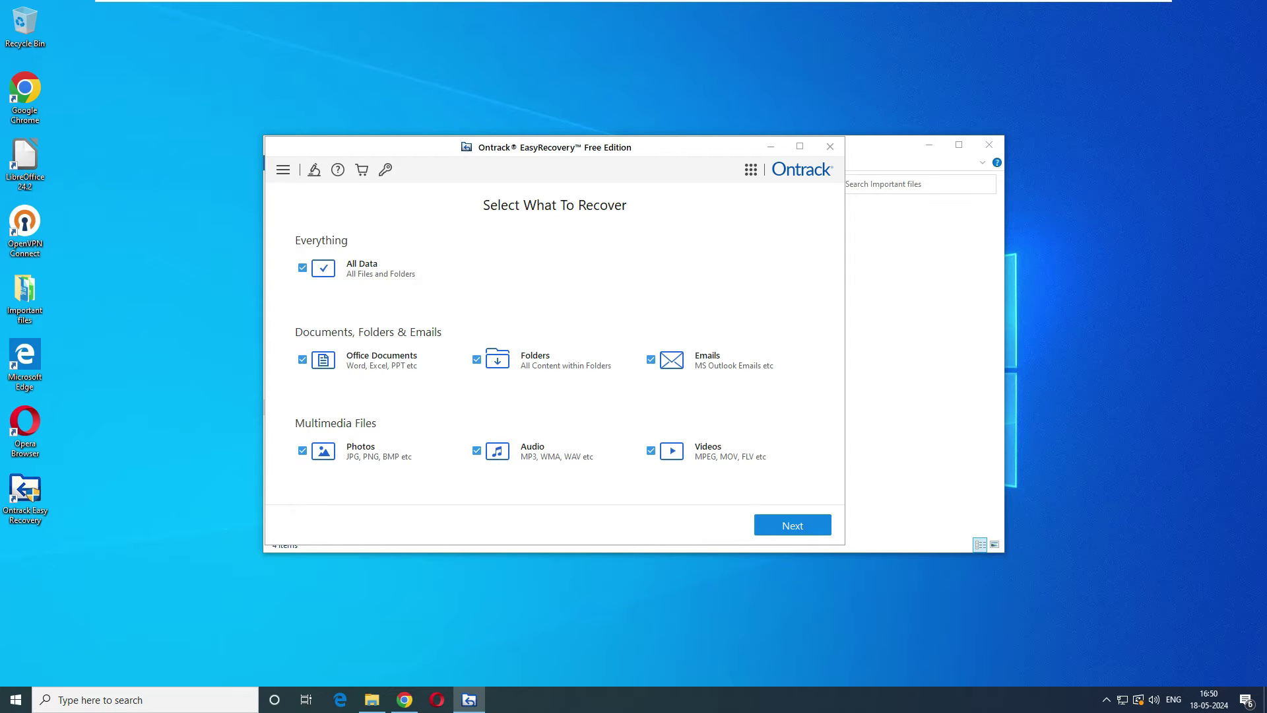
pyautogui.click(303, 268)
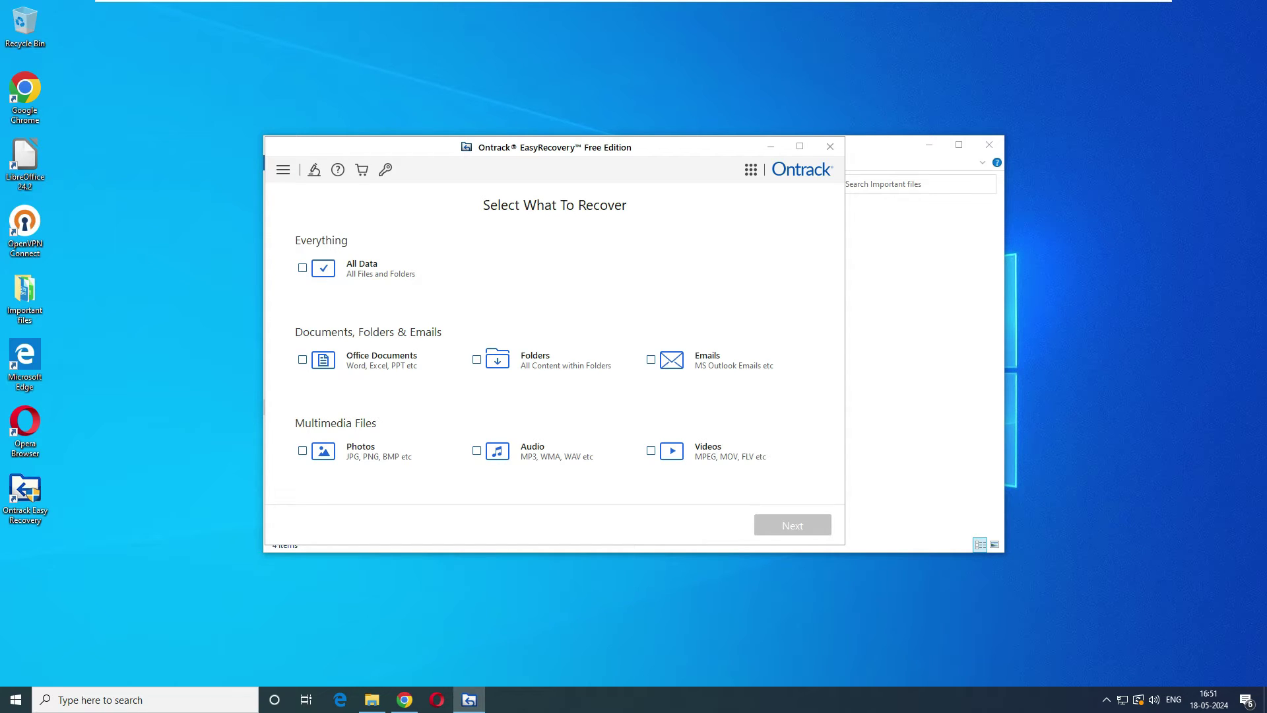
pyautogui.click(476, 360)
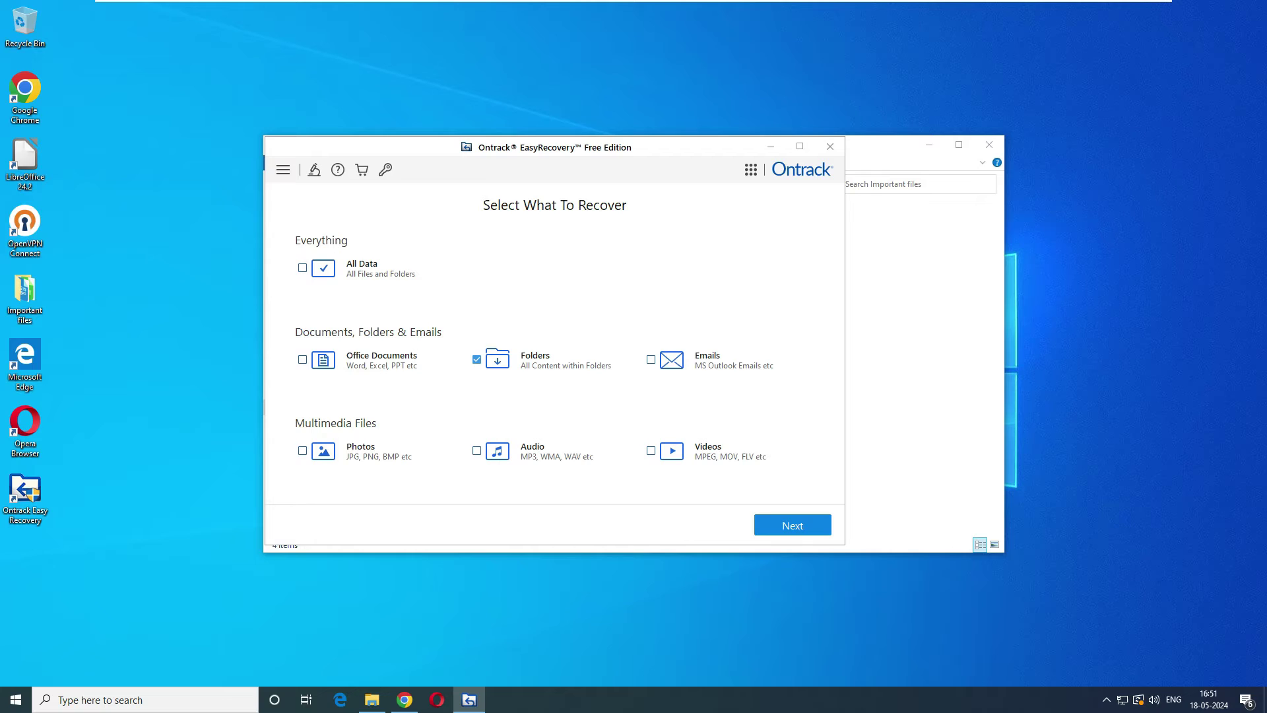
pyautogui.click(302, 360)
pyautogui.click(303, 450)
pyautogui.click(793, 525)
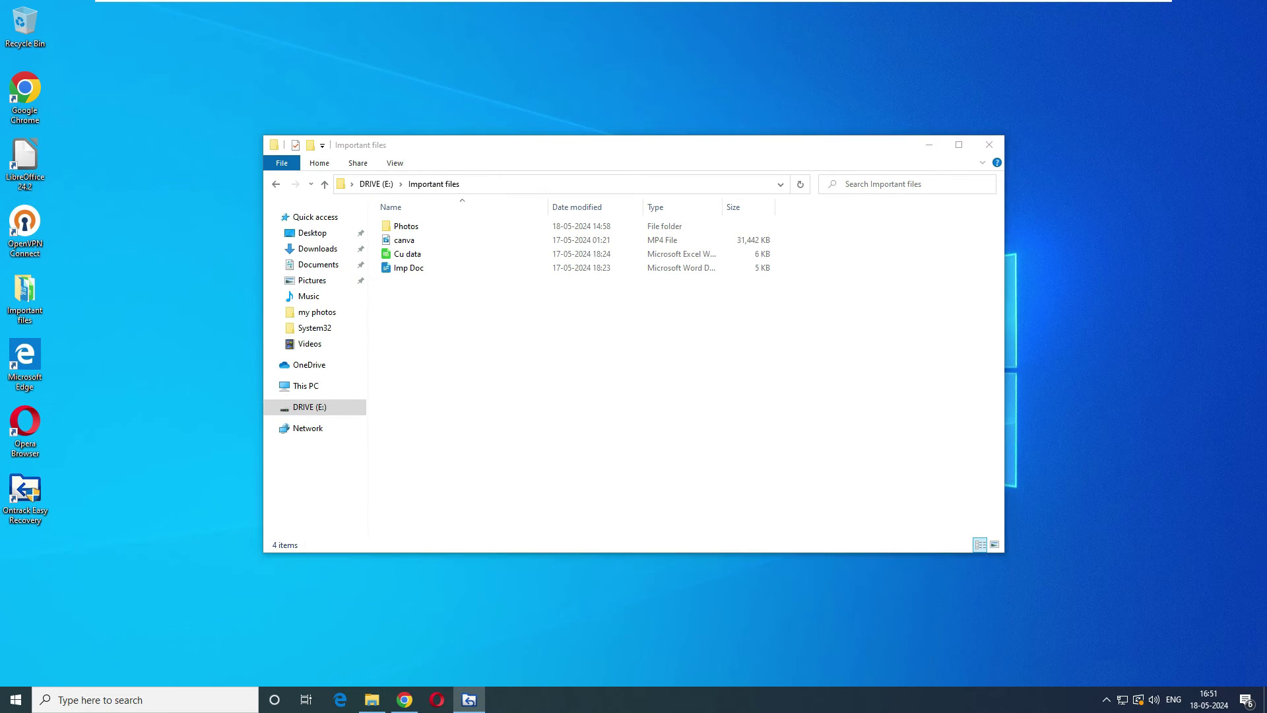
# - Choose a specific recovery location and browse to the Important files folder on DRIVE (E:)
pyautogui.hotkey('alt', 'Tab')
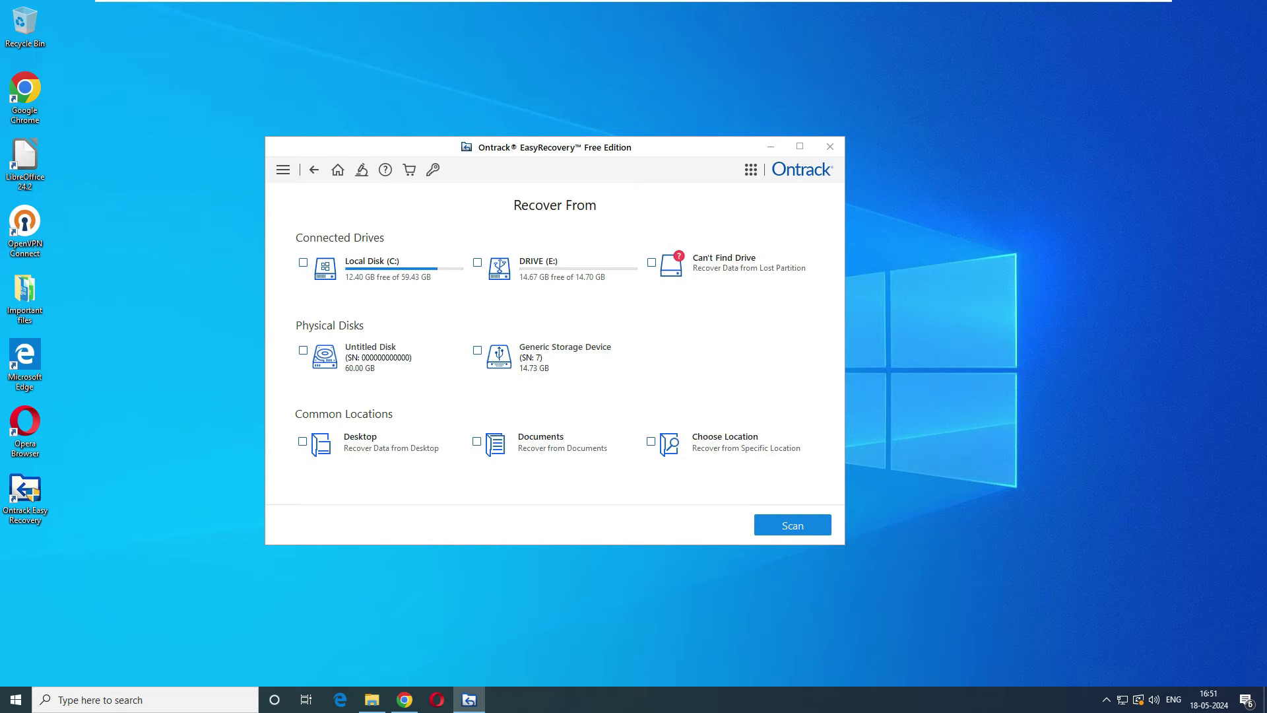
pyautogui.click(304, 263)
pyautogui.click(478, 263)
pyautogui.click(478, 263)
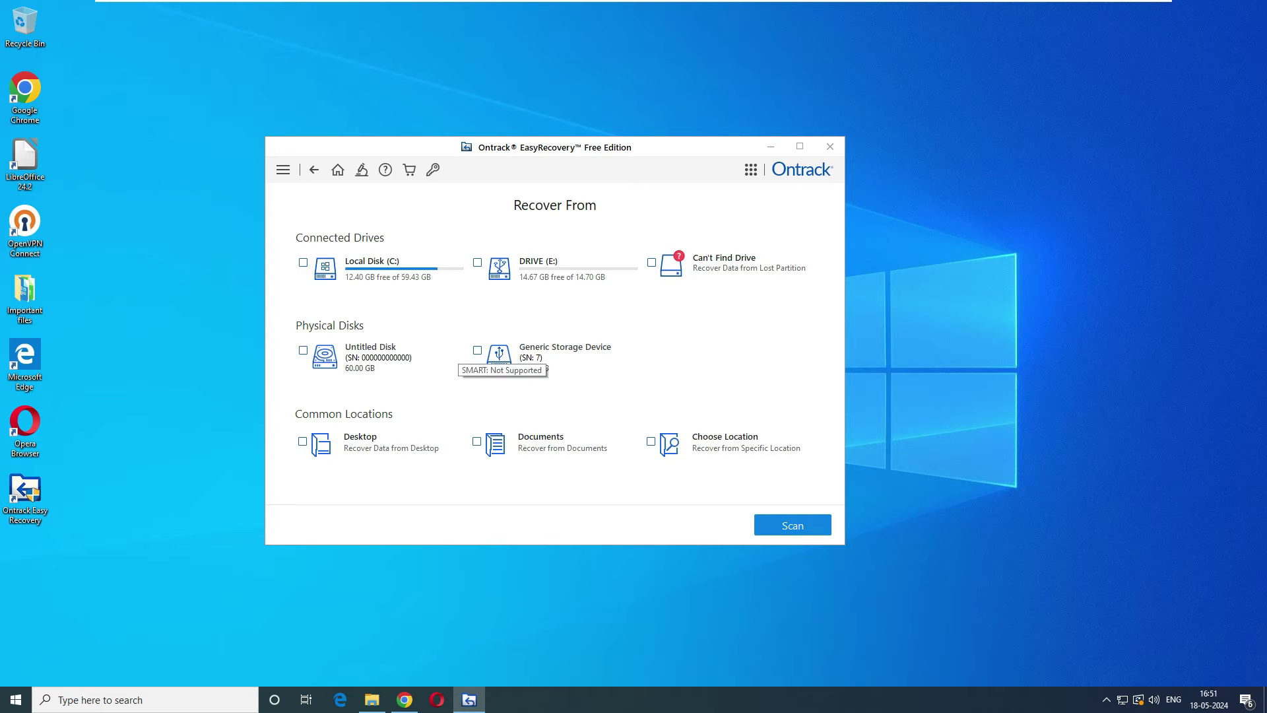
pyautogui.click(651, 442)
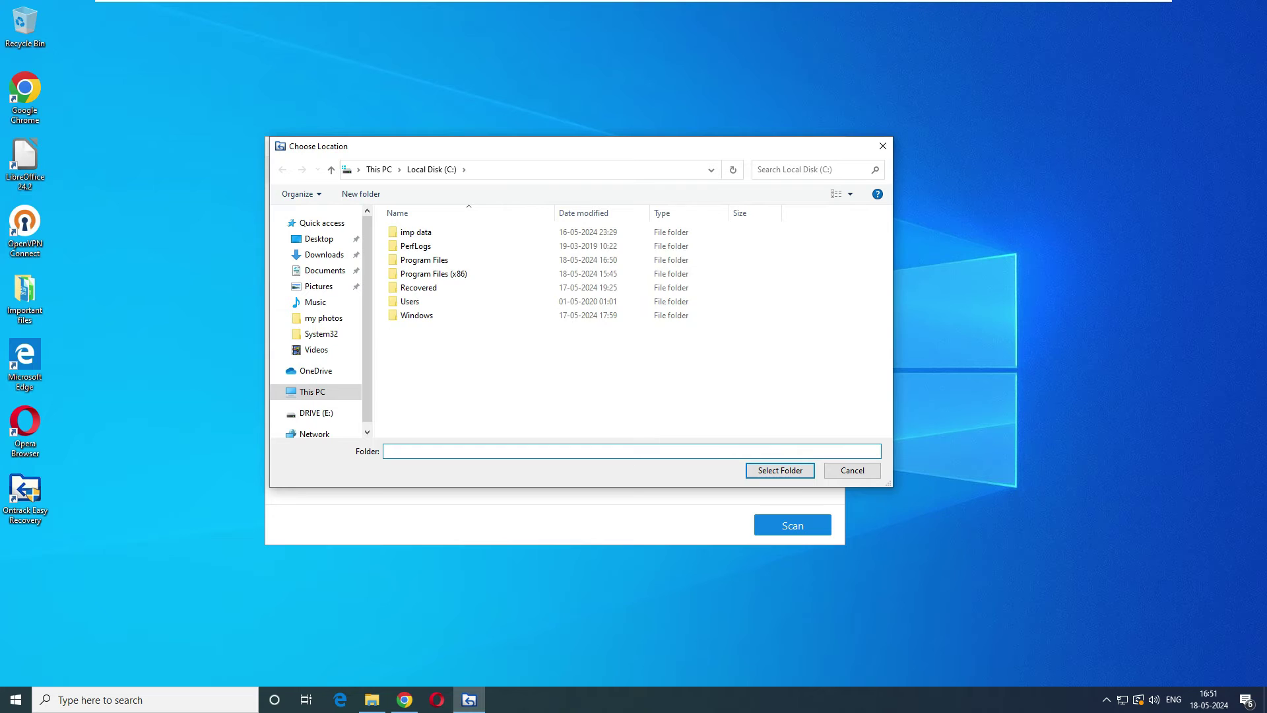
pyautogui.click(316, 413)
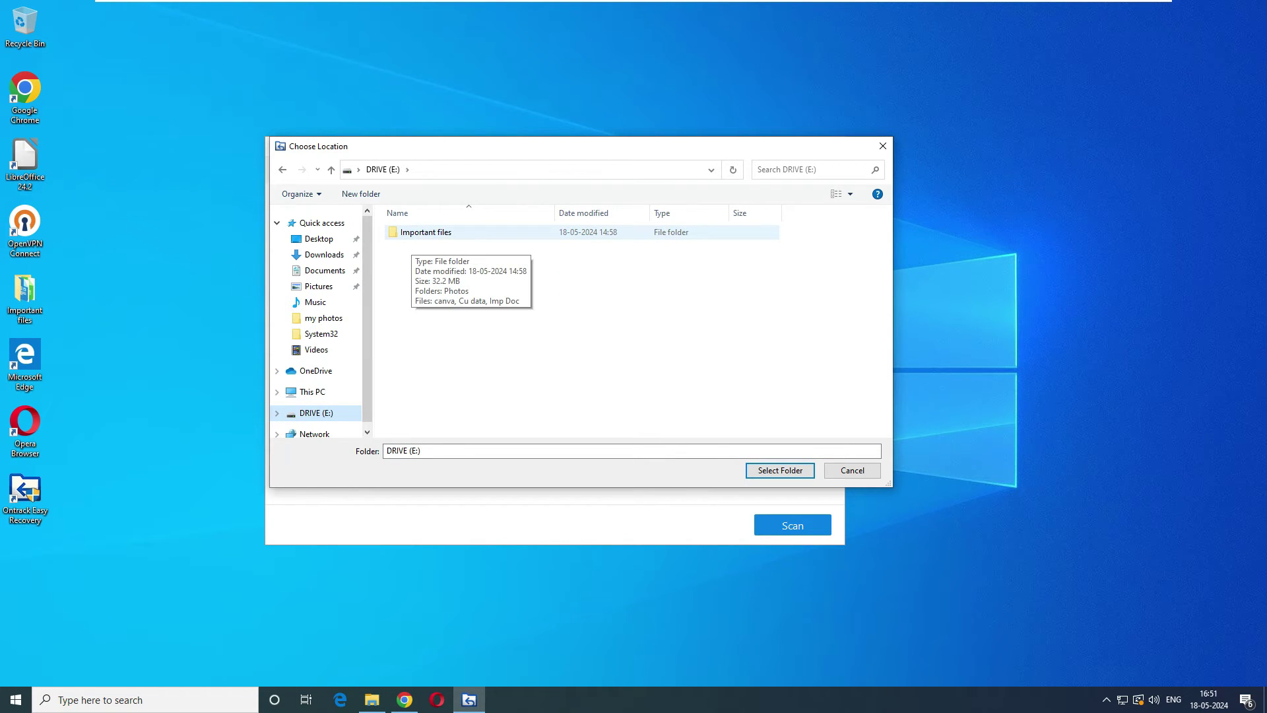
pyautogui.doubleClick(412, 234)
pyautogui.doubleClick(412, 234)
# - In File Explorer, permanently delete all items in the Important files folder on DRIVE (E:) and reopen the folder to check it
pyautogui.click(373, 700)
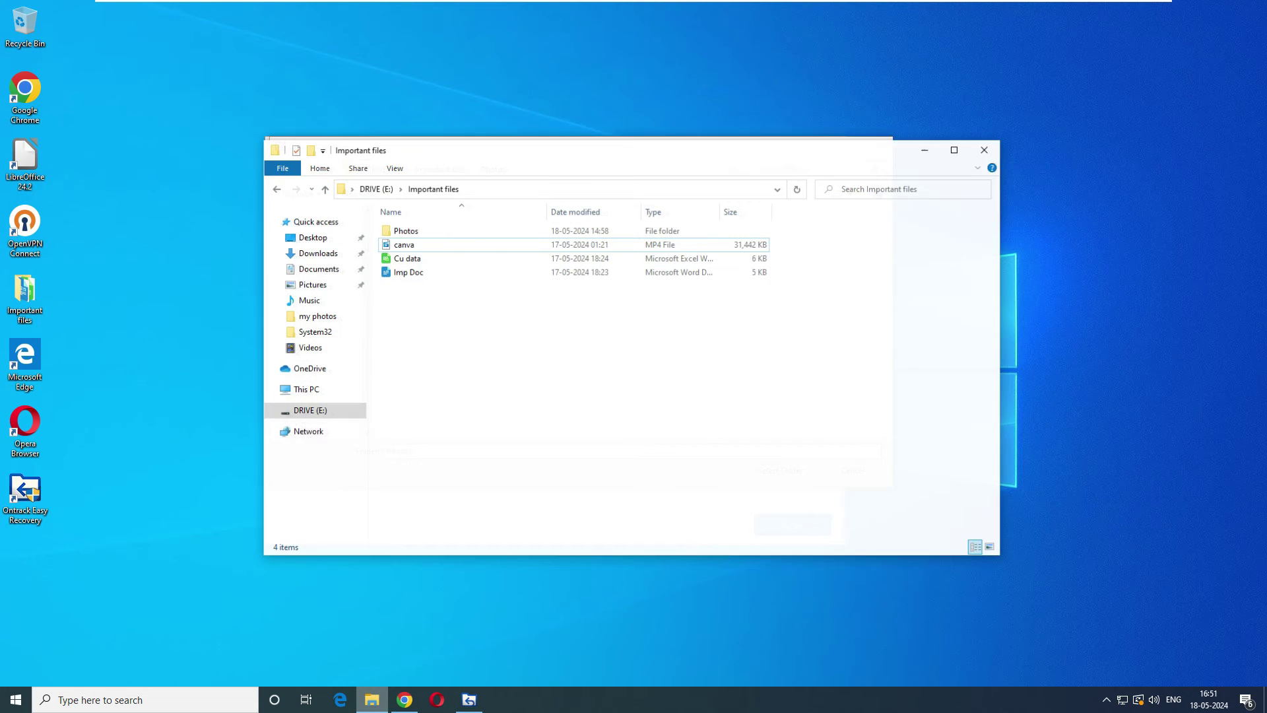
pyautogui.moveTo(502, 362); pyautogui.dragTo(370, 217)
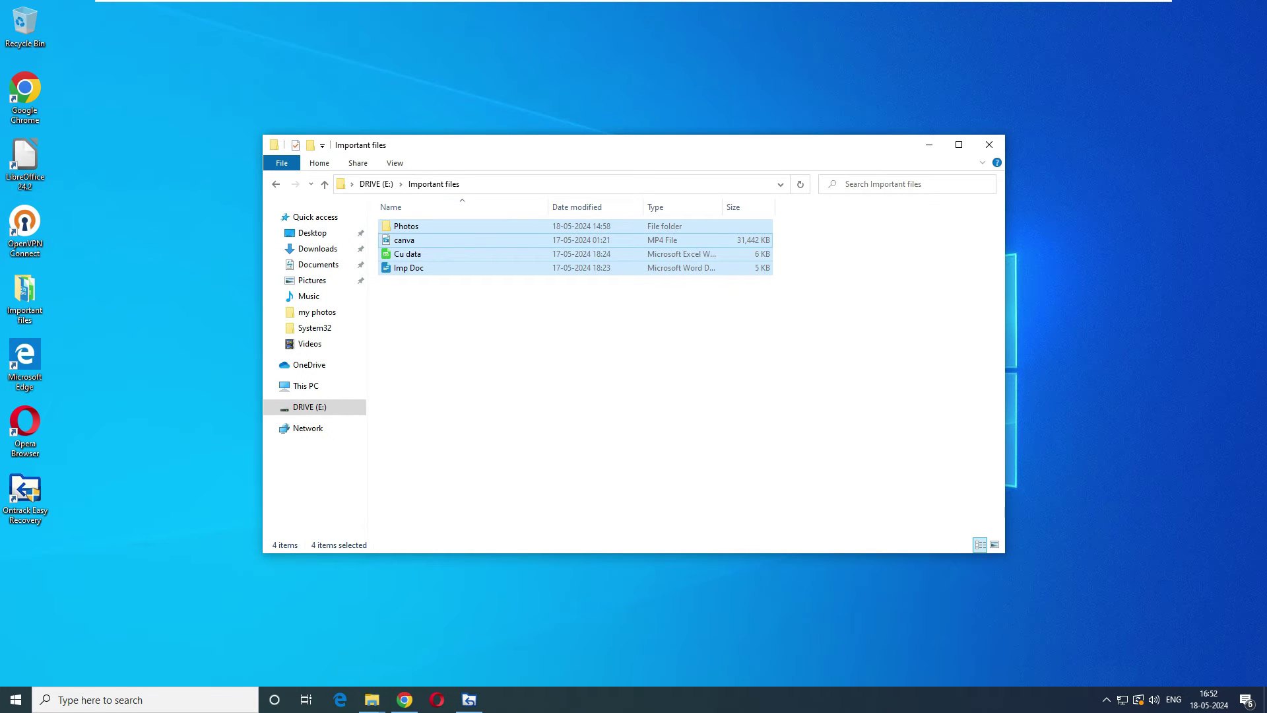
pyautogui.hotkey('shift', 'Delete')
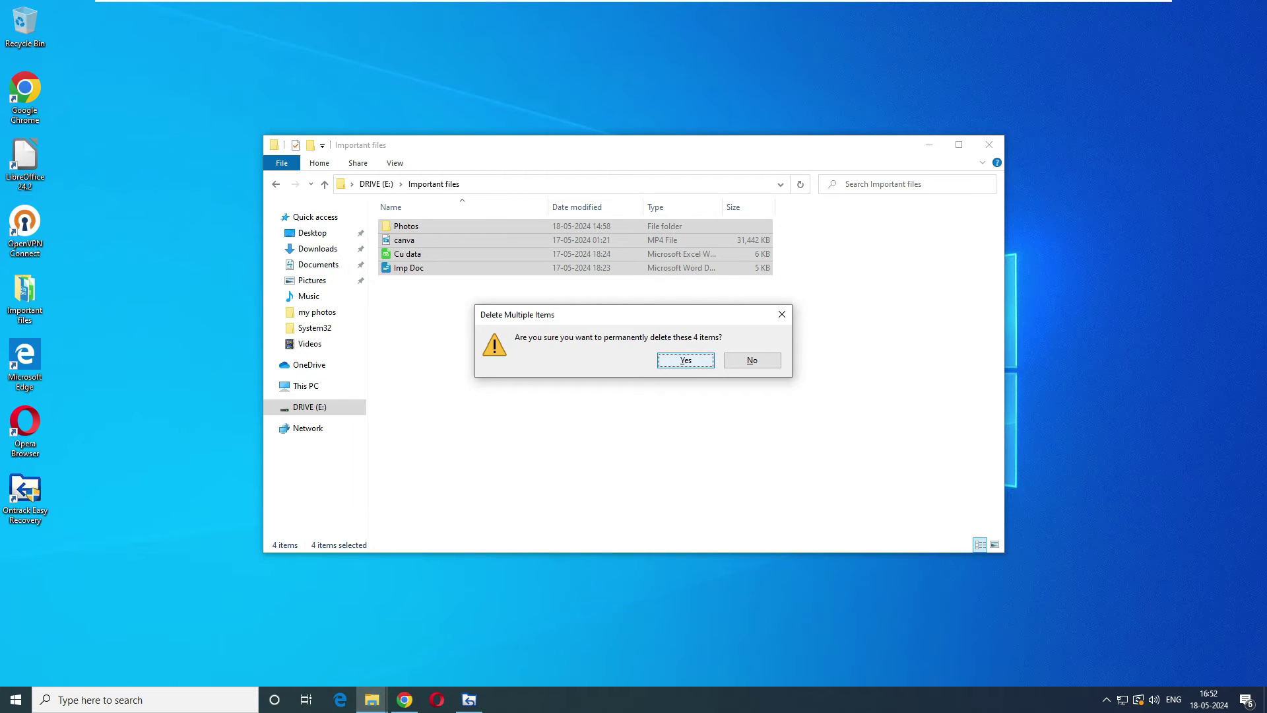
pyautogui.press('Return')
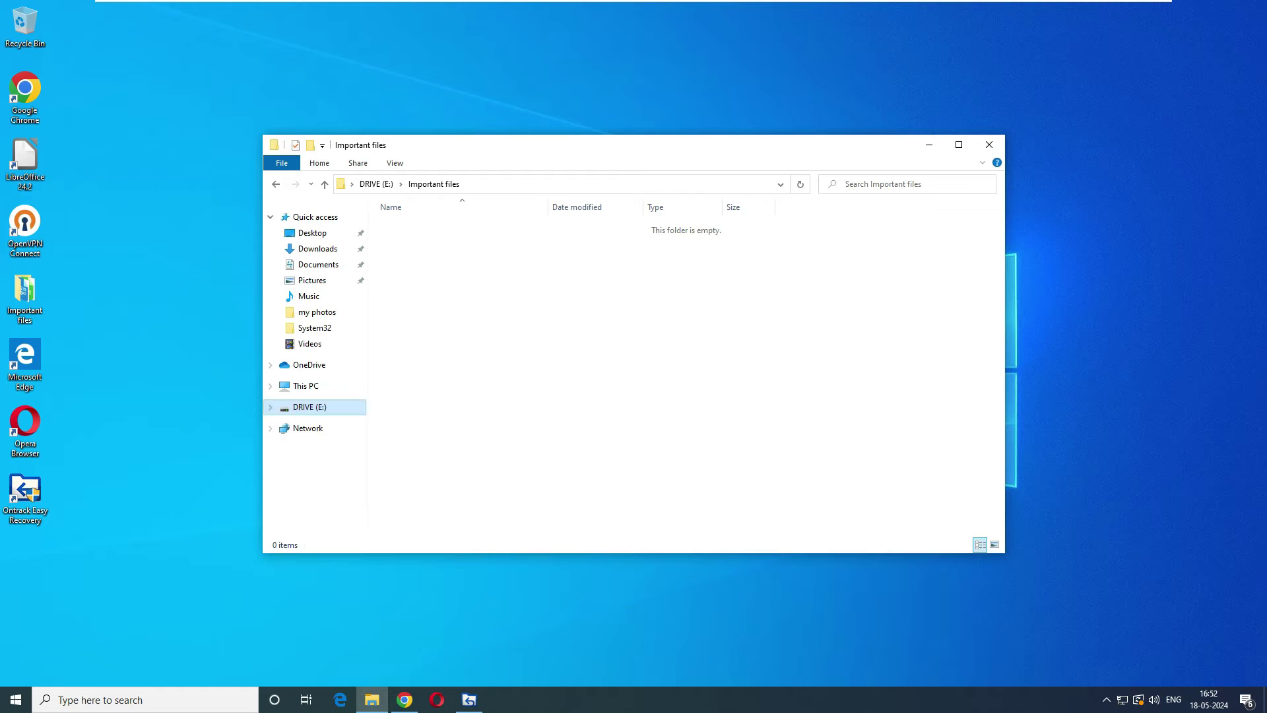
pyautogui.click(309, 407)
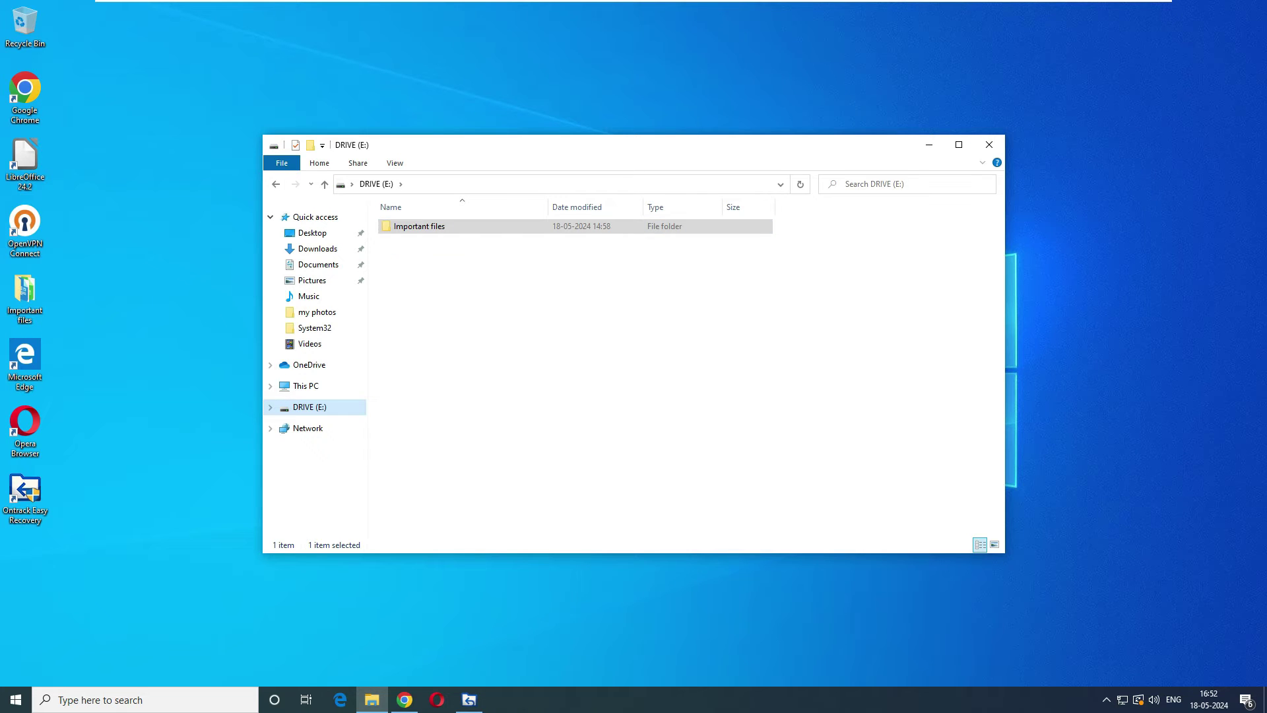
pyautogui.doubleClick(419, 227)
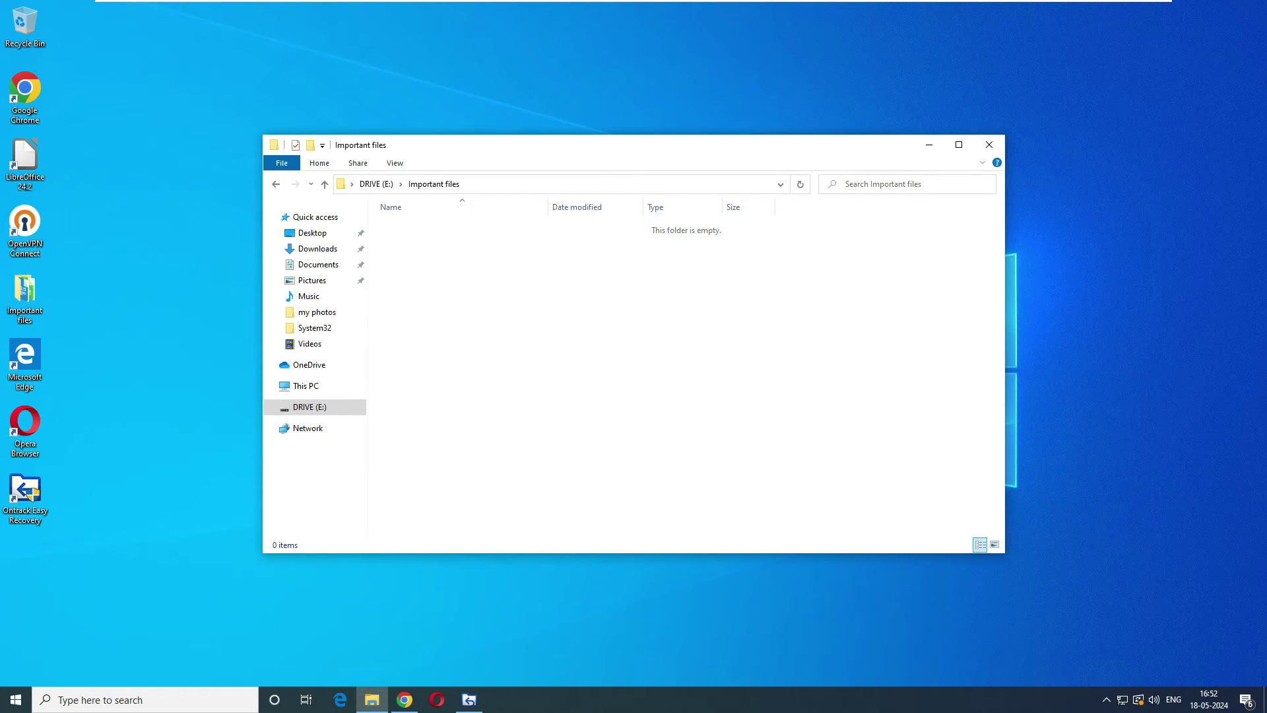
# - Open the Recycle Bin to check for the deleted files and close it
pyautogui.doubleClick(24, 25)
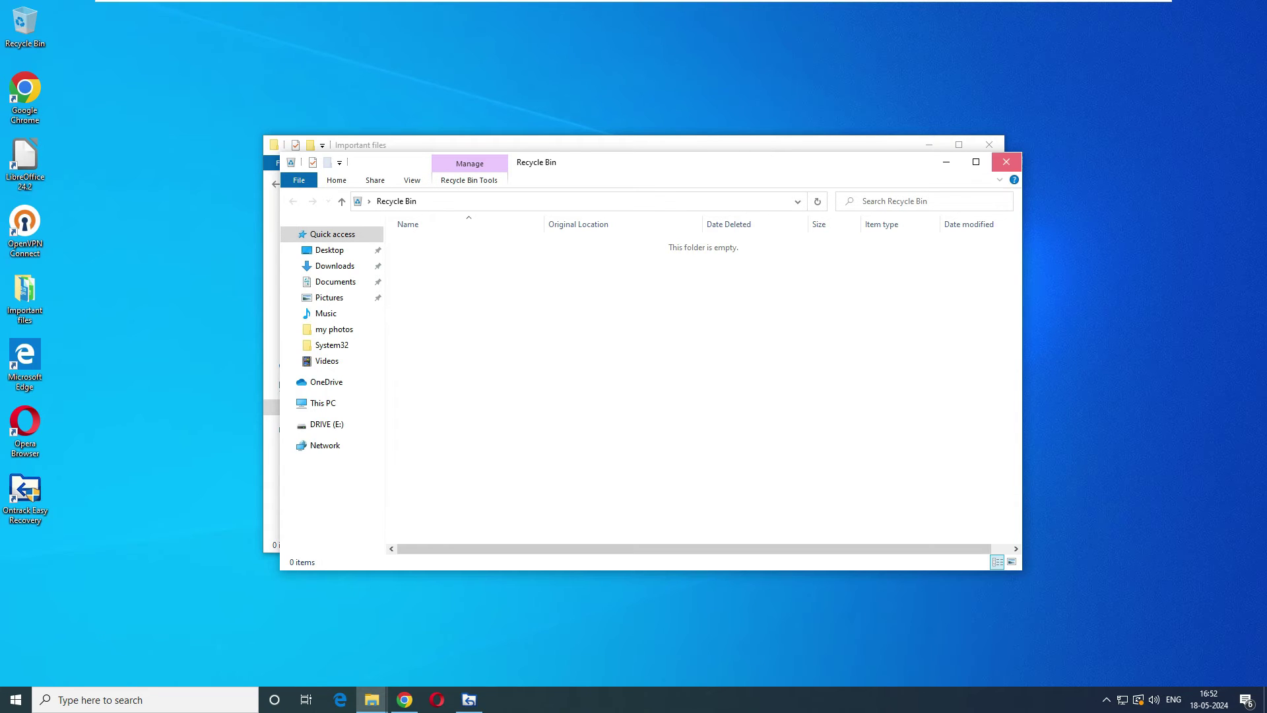
pyautogui.click(1006, 162)
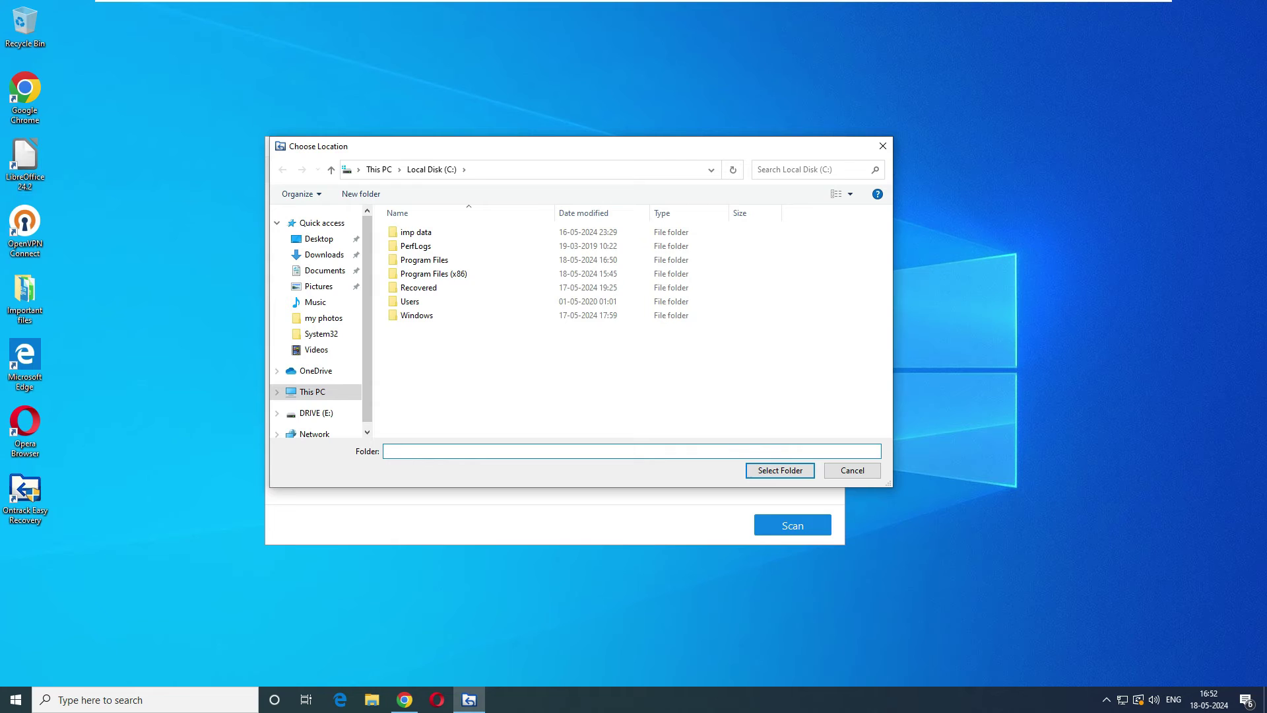
# - In Ontrack EasyRecovery, select the Important files folder on DRIVE (E:) as the recovery location and scan it
pyautogui.click(316, 413)
pyautogui.doubleClick(422, 232)
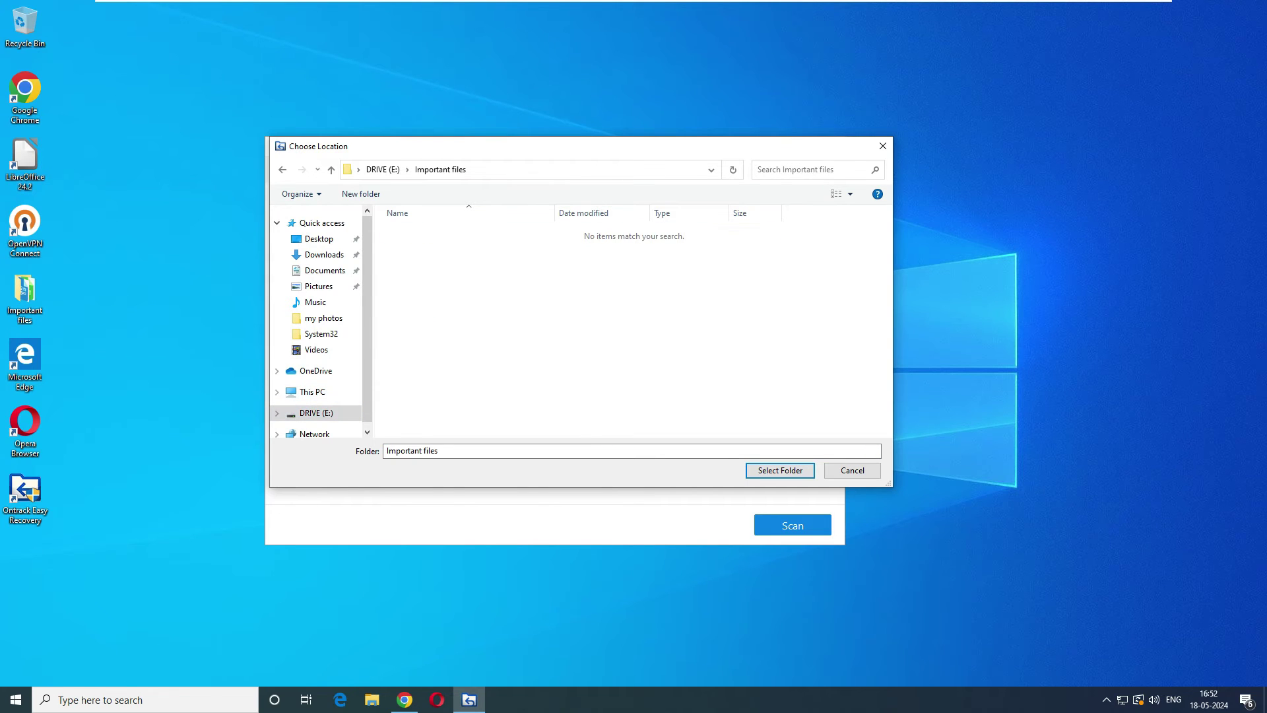
pyautogui.hotkey('alt', 'Left')
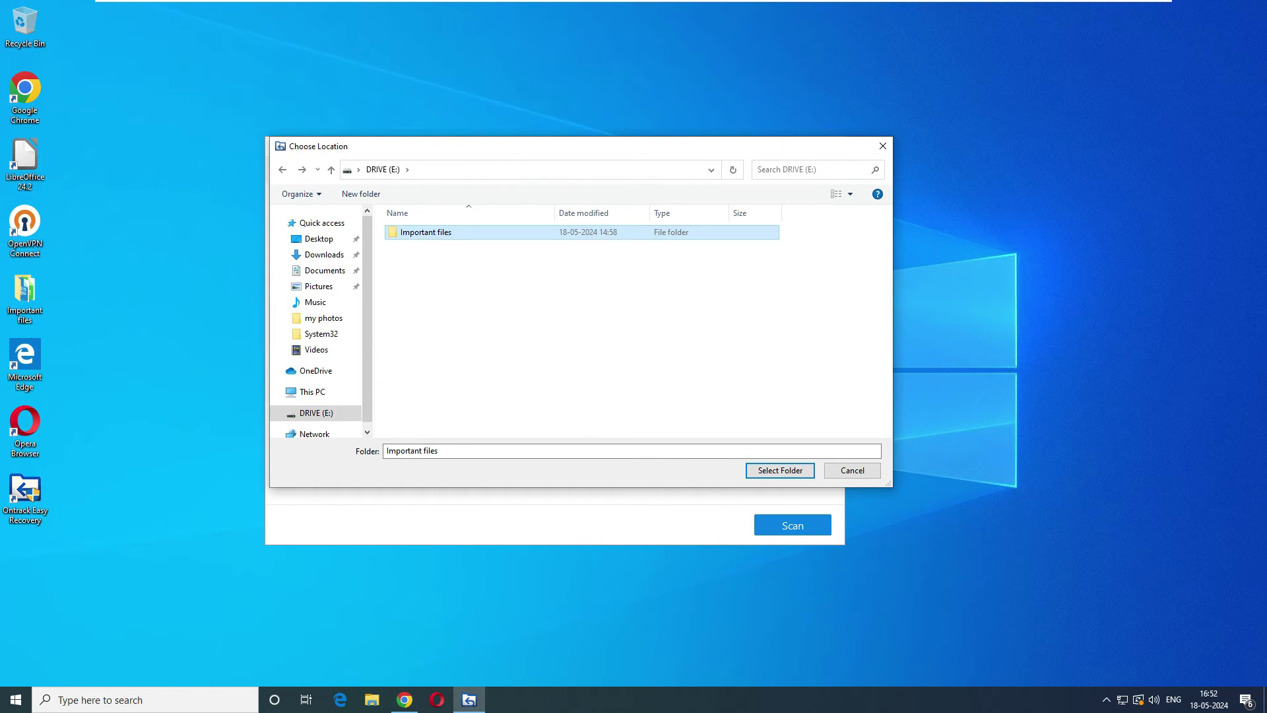
pyautogui.click(780, 471)
pyautogui.click(793, 526)
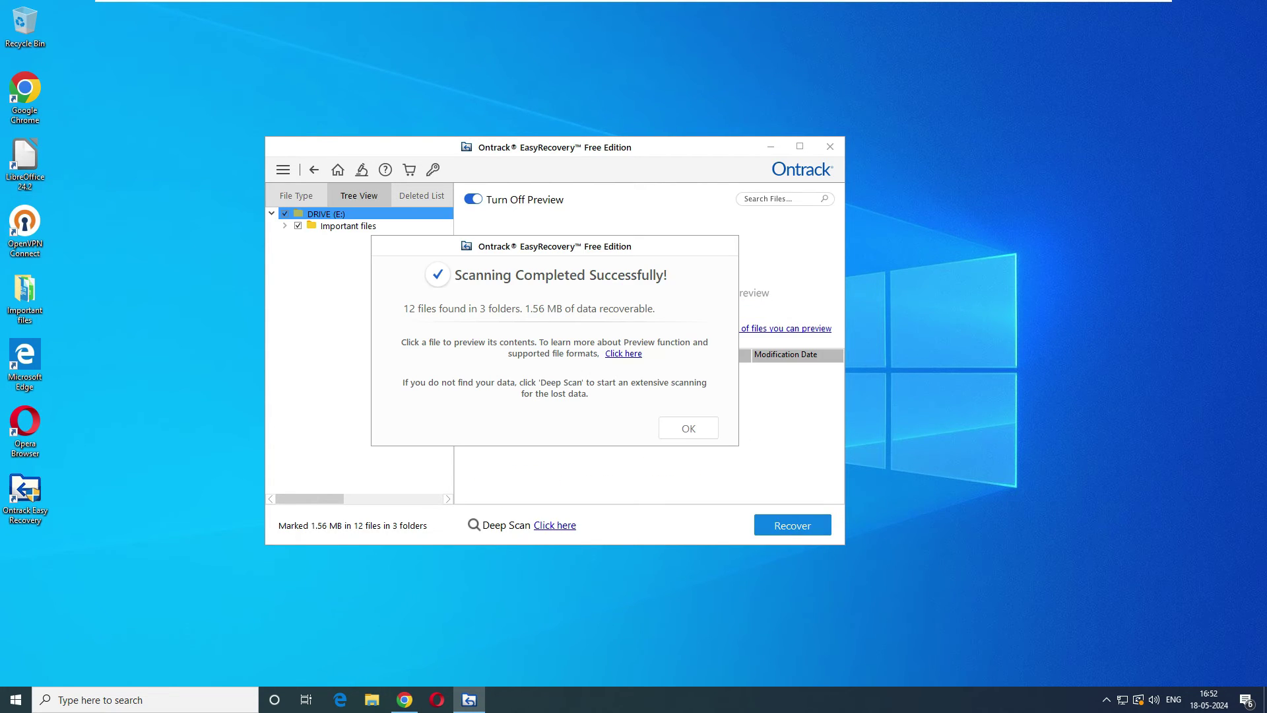
pyautogui.click(688, 428)
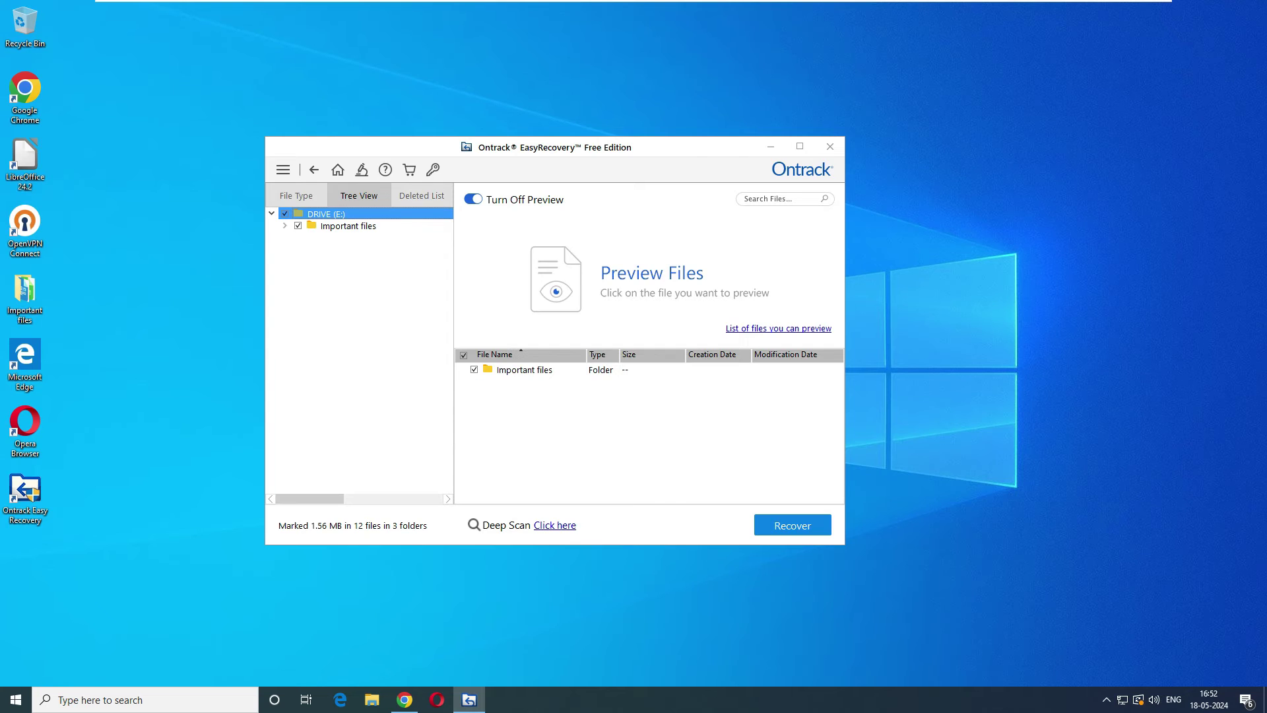
# - Examine the scan results in the Important files folder, previewing several JPG images in its Photos subfolder
pyautogui.click(285, 226)
pyautogui.click(347, 226)
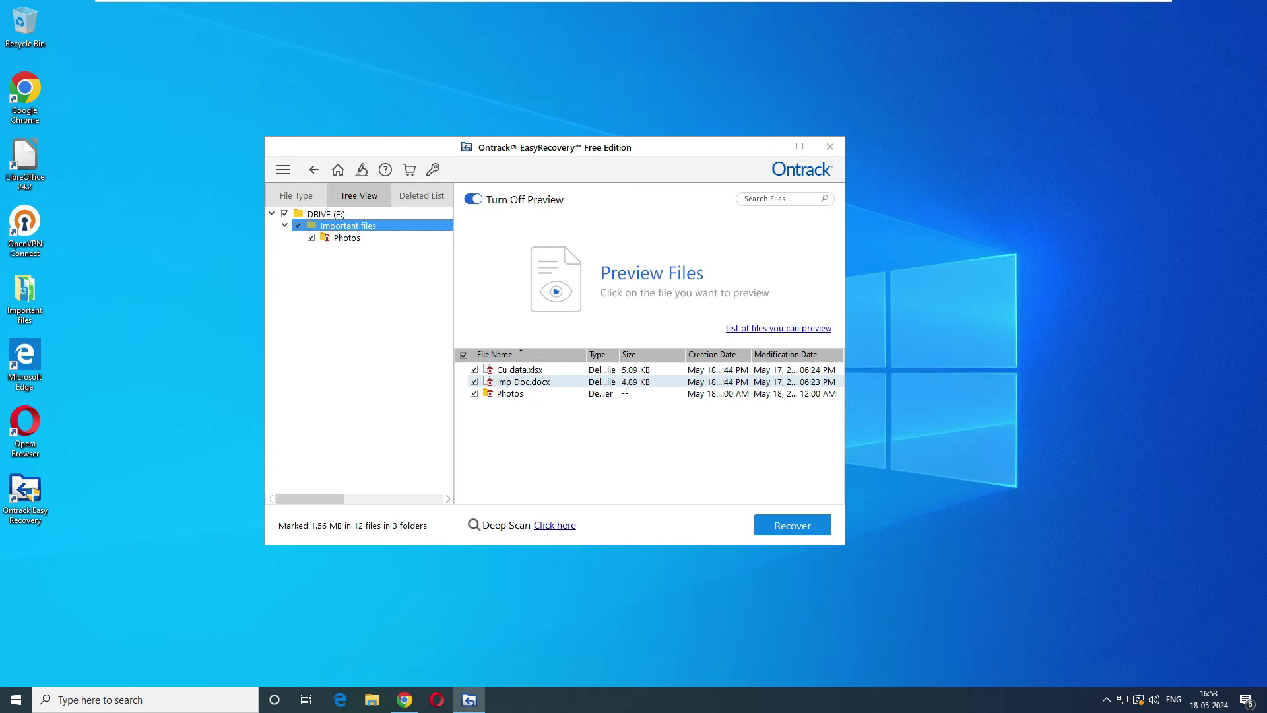
pyautogui.click(523, 382)
pyautogui.click(510, 394)
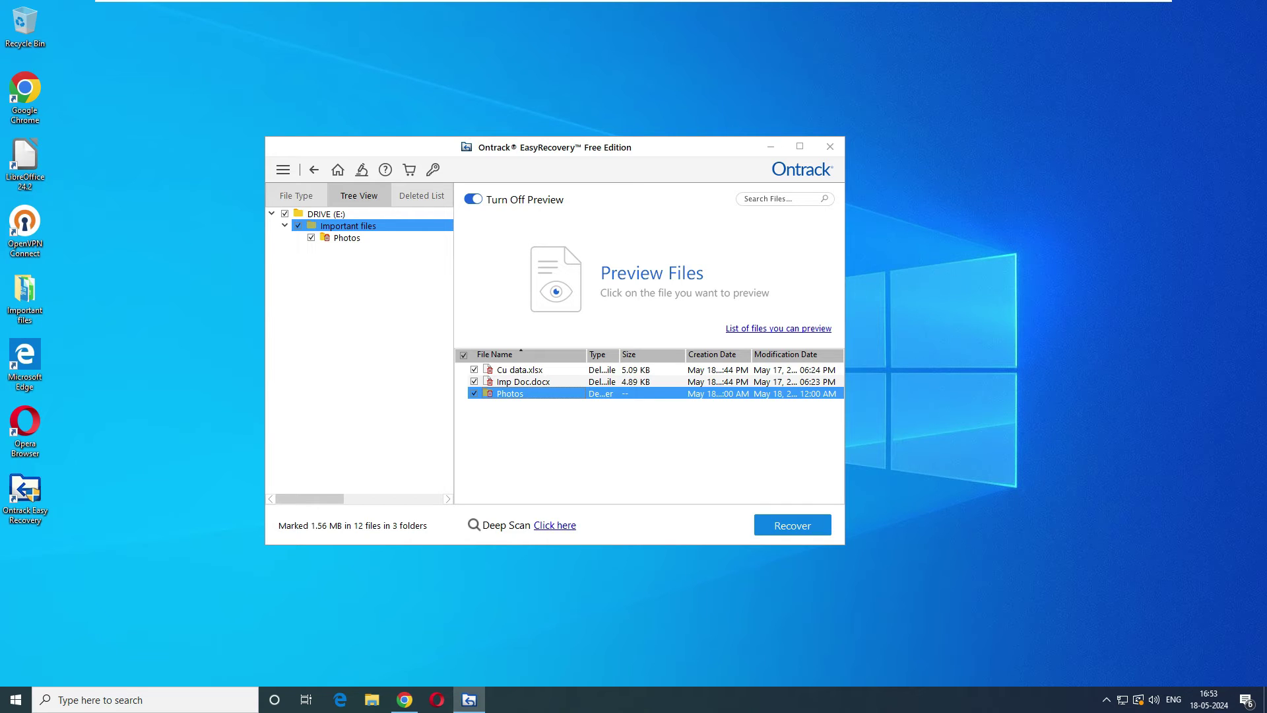
pyautogui.doubleClick(510, 394)
pyautogui.click(511, 371)
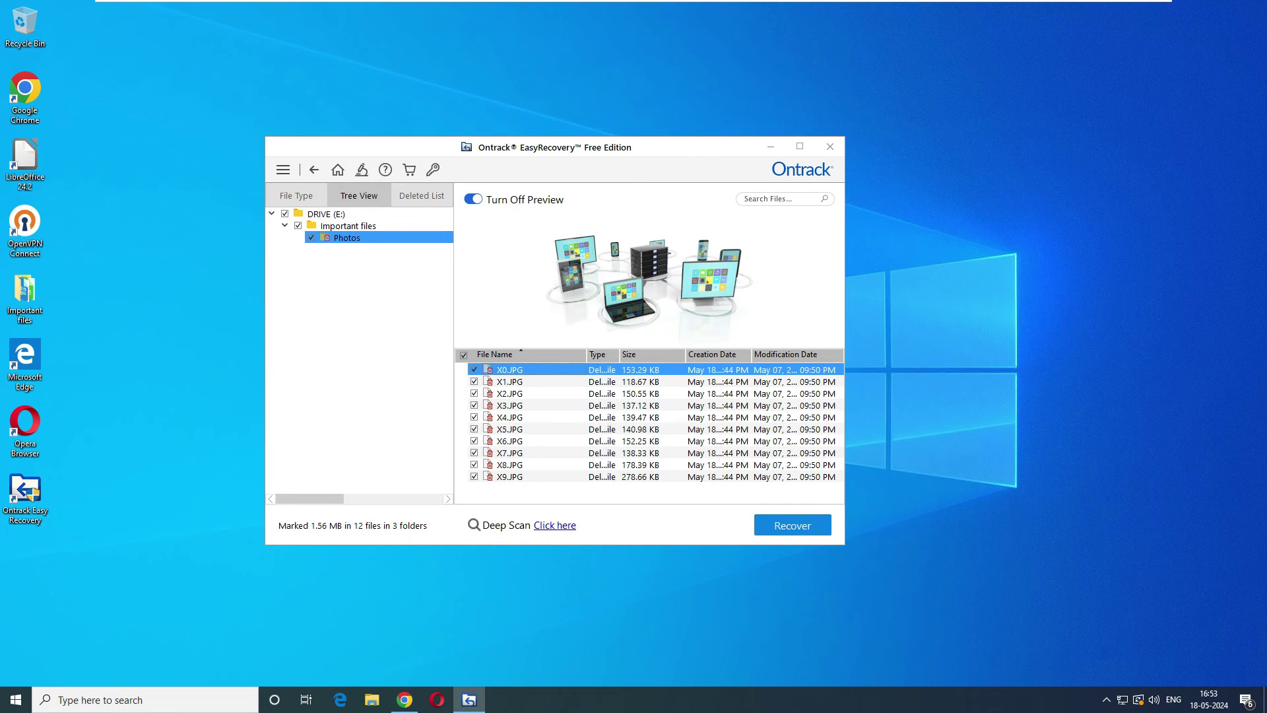
pyautogui.click(511, 394)
pyautogui.click(510, 406)
pyautogui.click(348, 225)
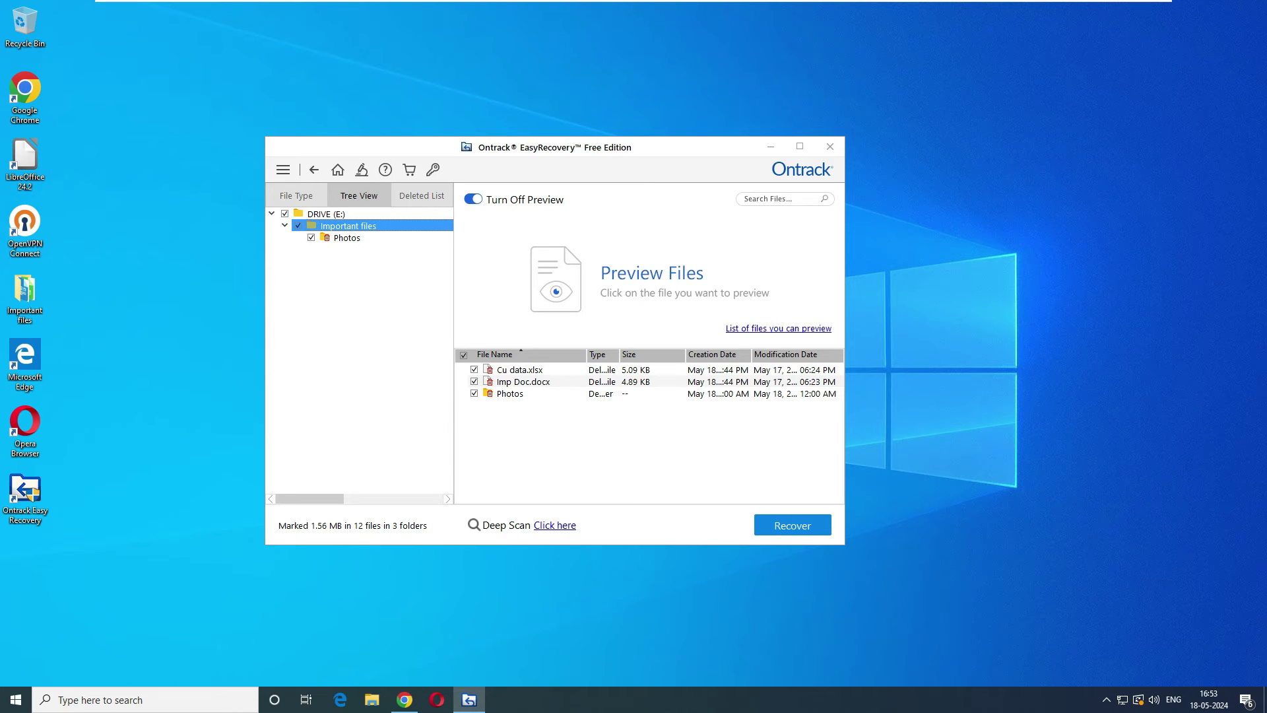
# - Start recovering the marked files, postpone the upgrade, and browse to the Downloads folder for the save destination
pyautogui.click(792, 525)
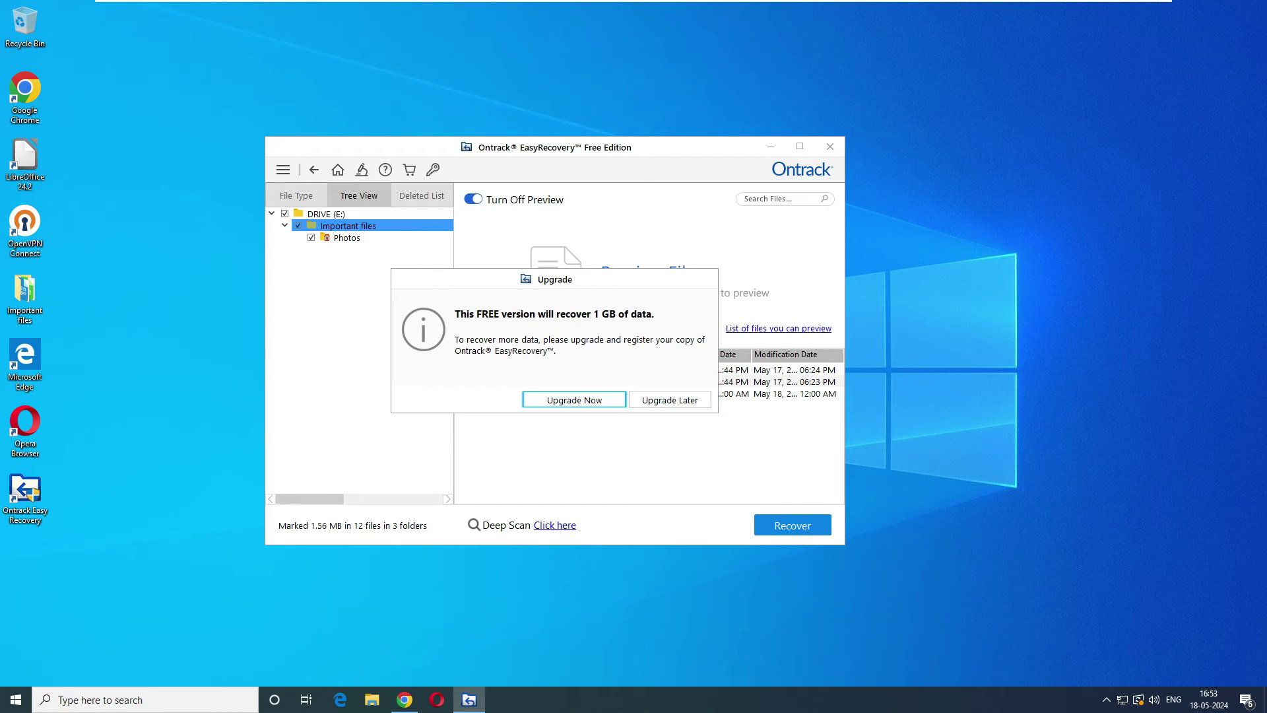
pyautogui.click(670, 400)
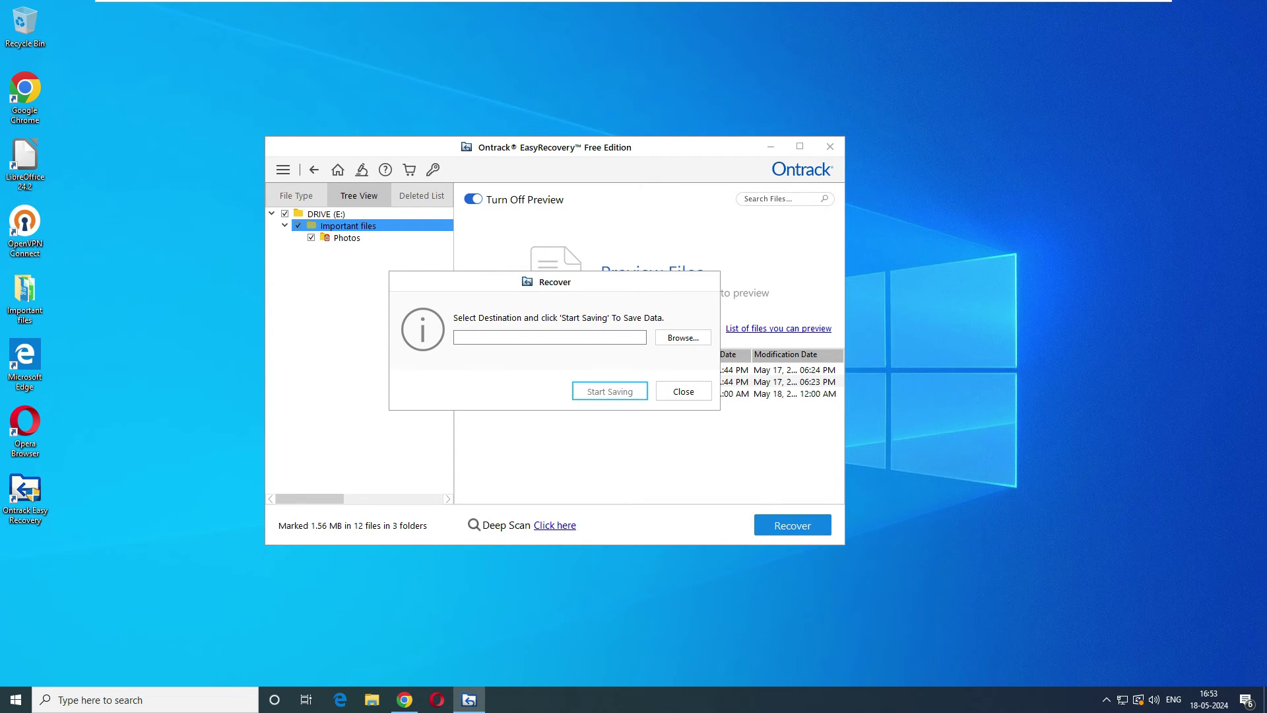
pyautogui.click(683, 337)
pyautogui.moveTo(561, 281); pyautogui.dragTo(569, 212)
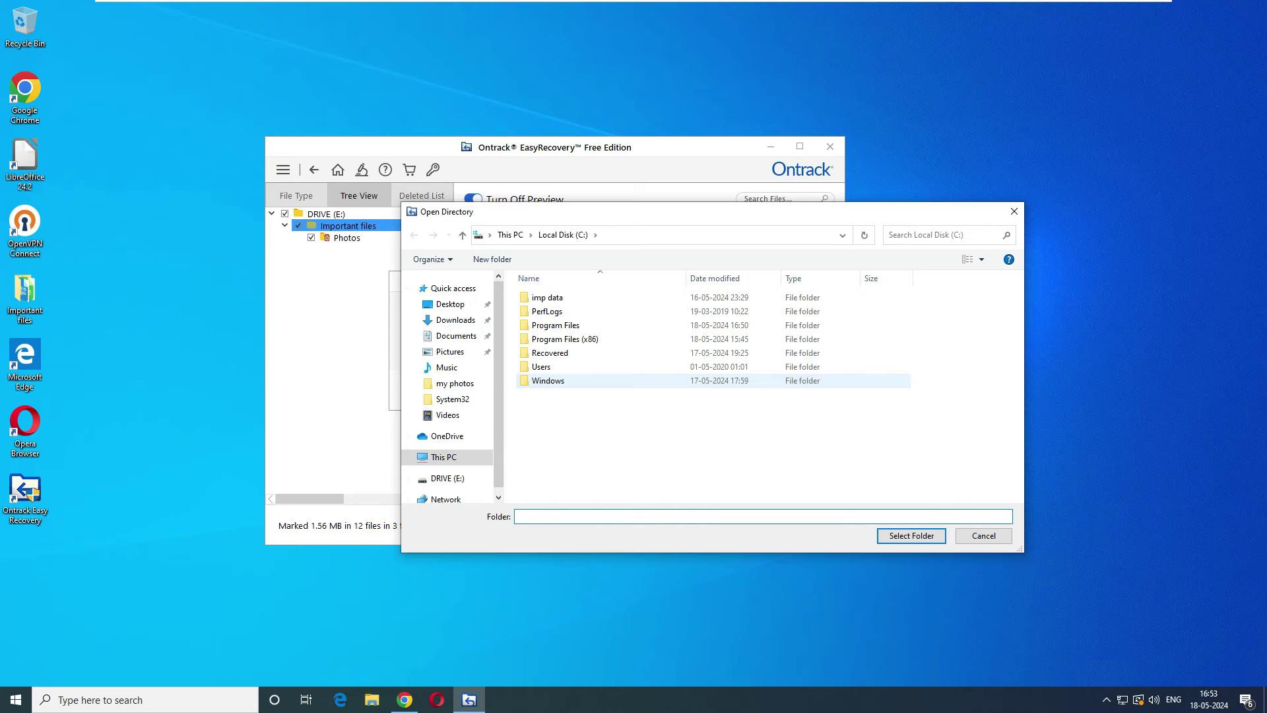
pyautogui.click(449, 458)
pyautogui.click(582, 445)
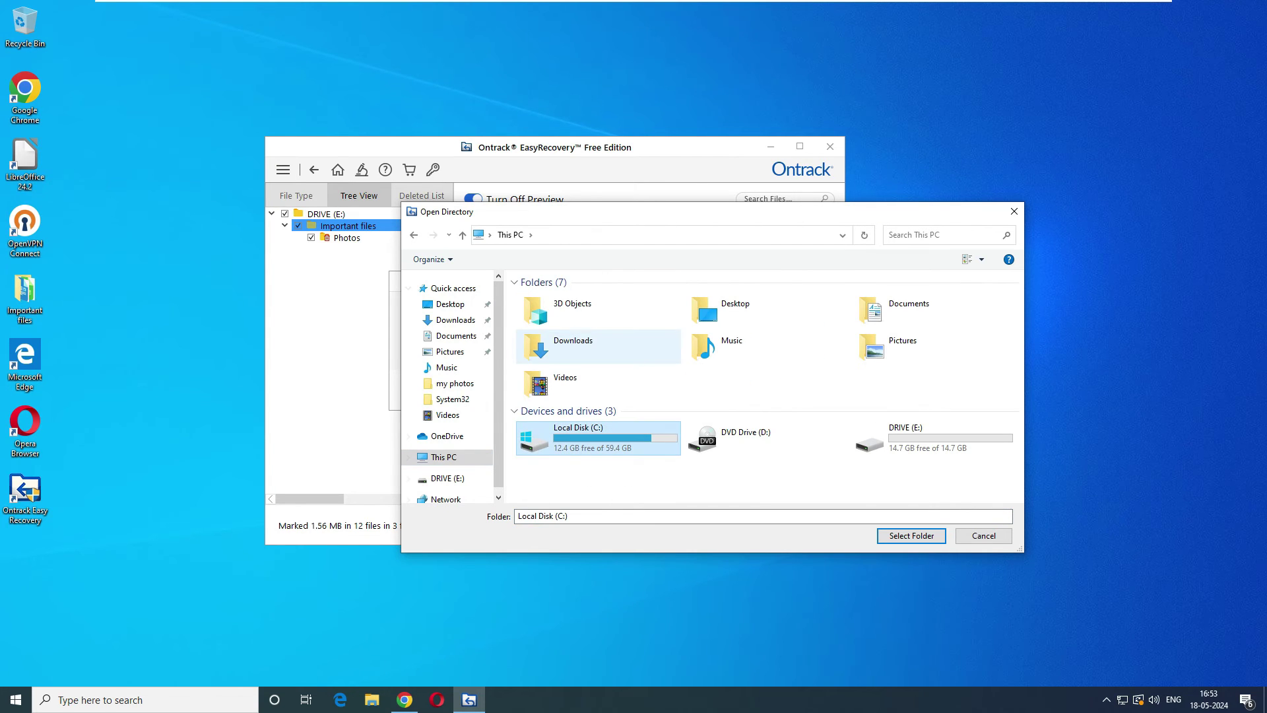
pyautogui.doubleClick(581, 347)
# - Switch to File Explorer, look over the existing contents of the Downloads folder, and minimize the window
pyautogui.click(372, 699)
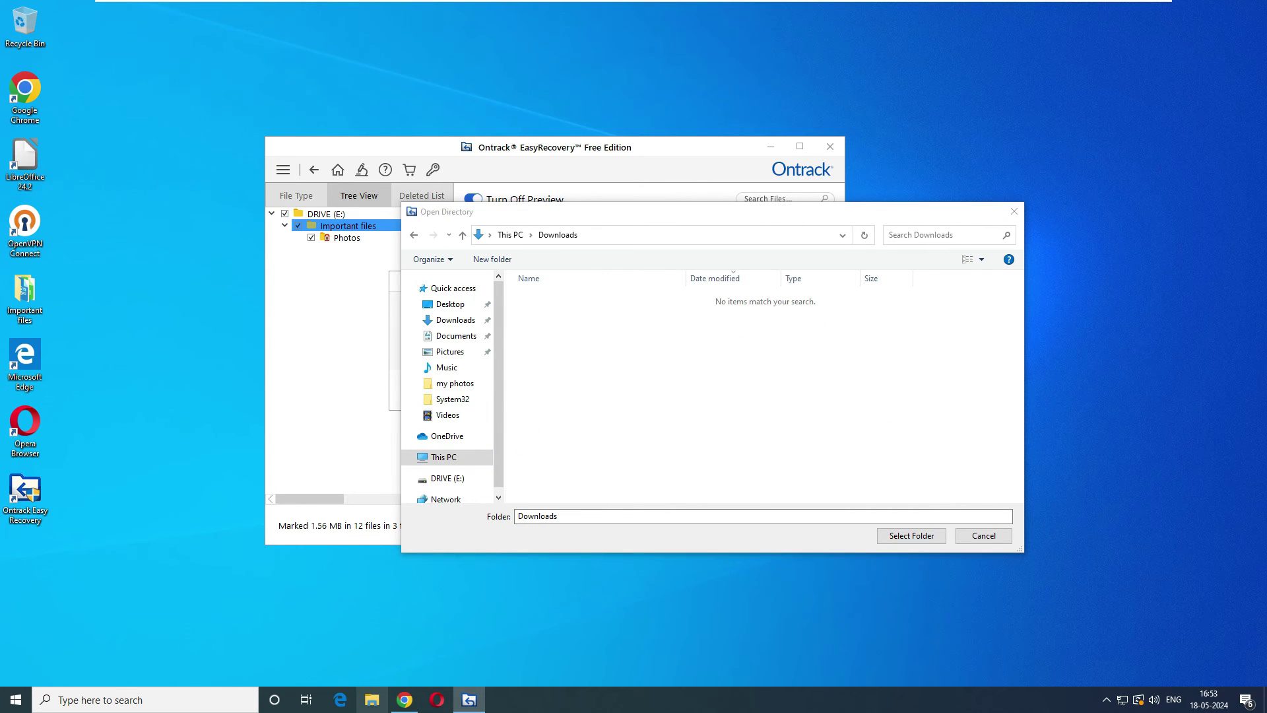
pyautogui.click(318, 249)
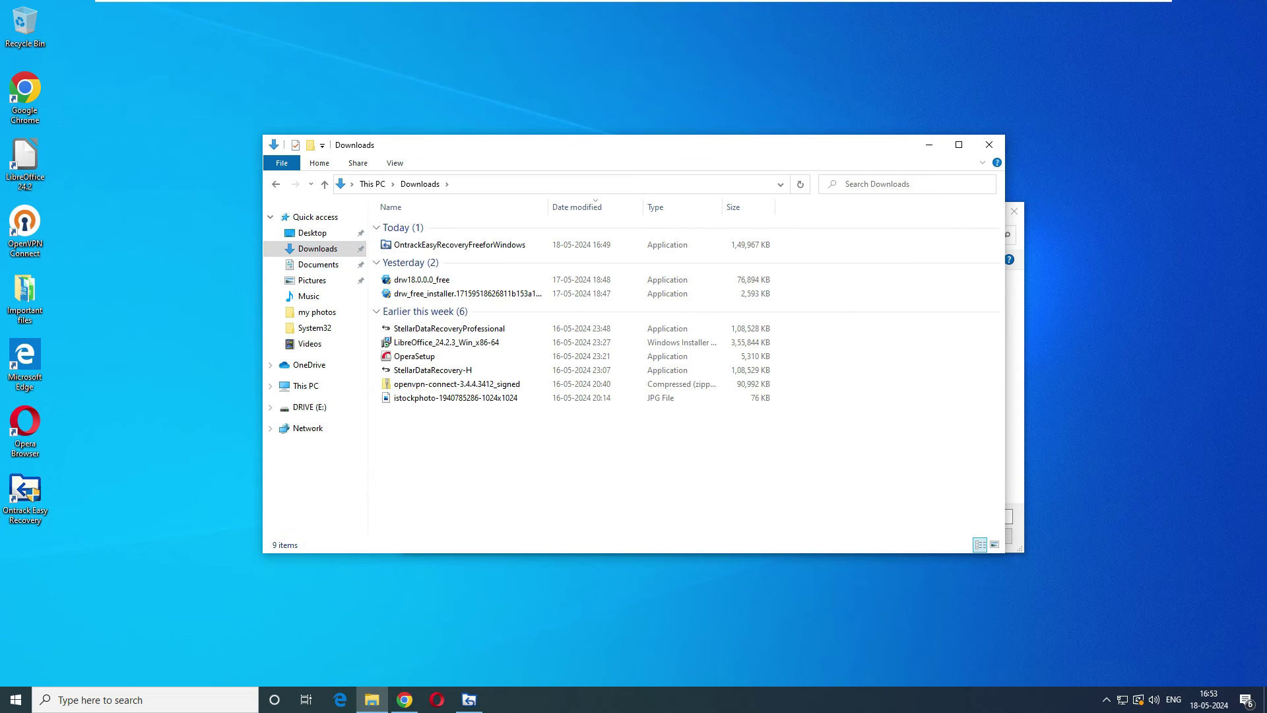
pyautogui.moveTo(713, 499); pyautogui.dragTo(429, 198)
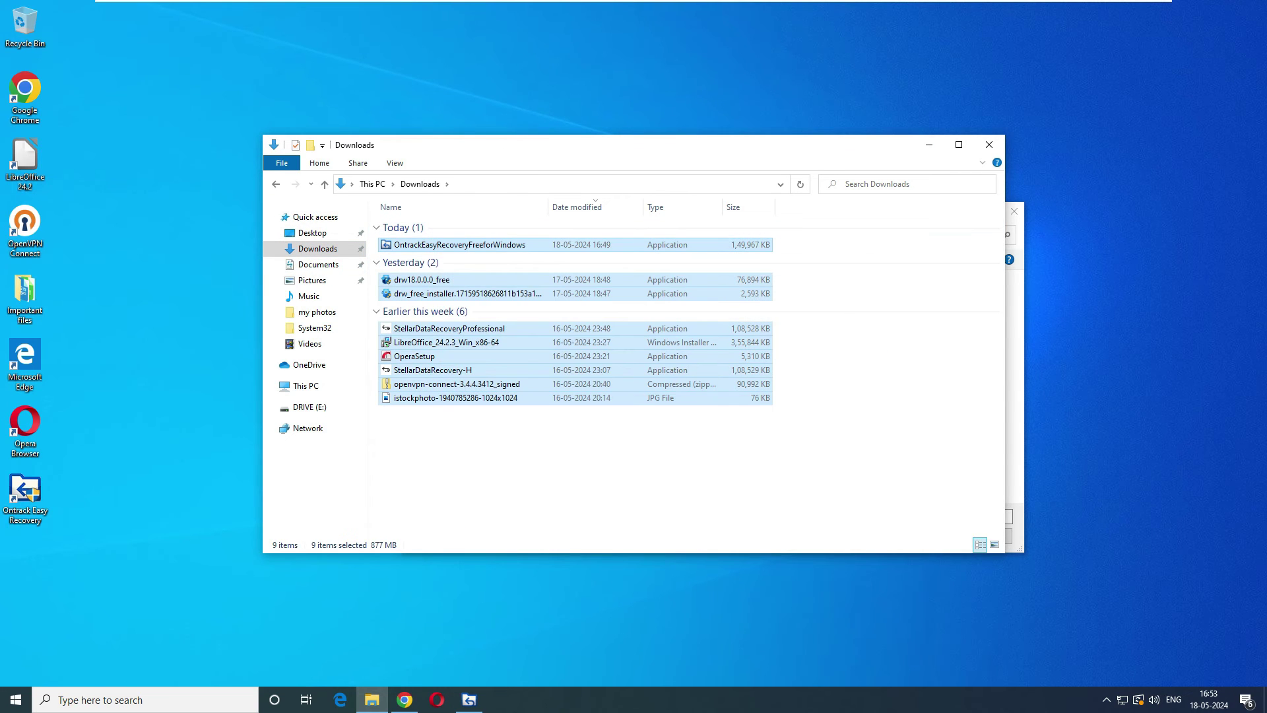
pyautogui.click(929, 144)
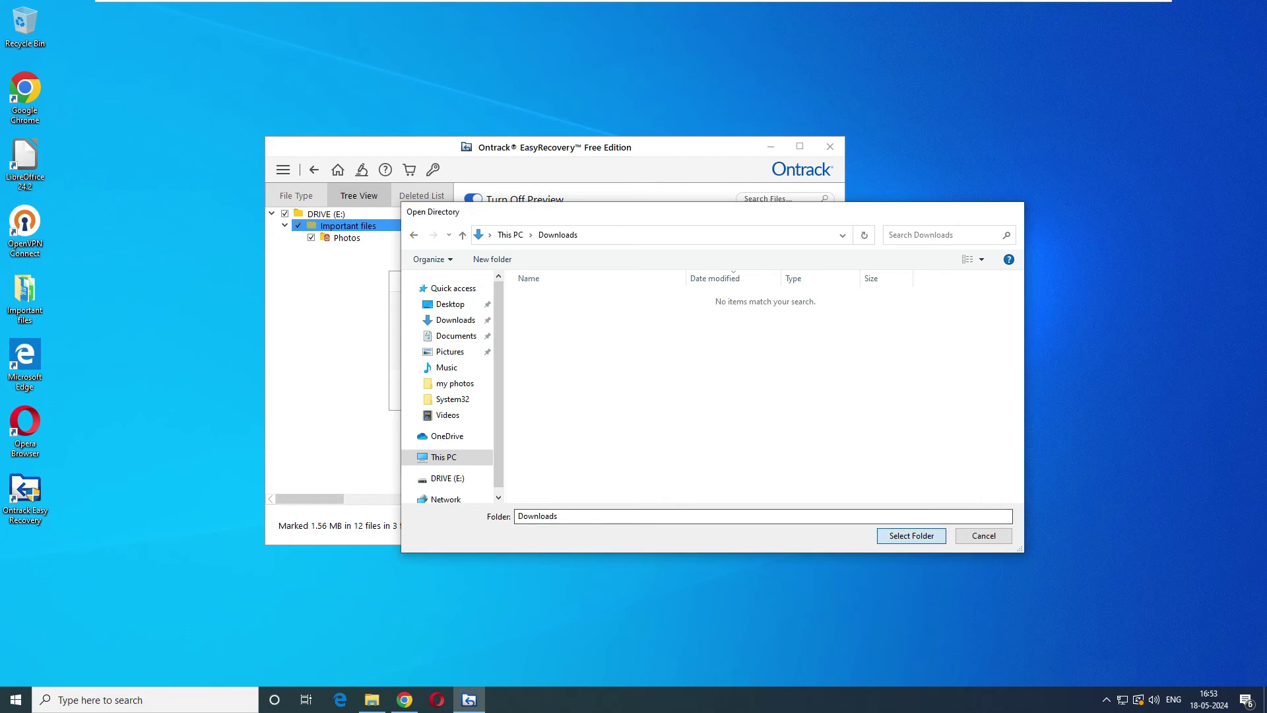
# - Confirm Downloads as the destination and save the recovered data there
pyautogui.press('Return')
pyautogui.press('Return')
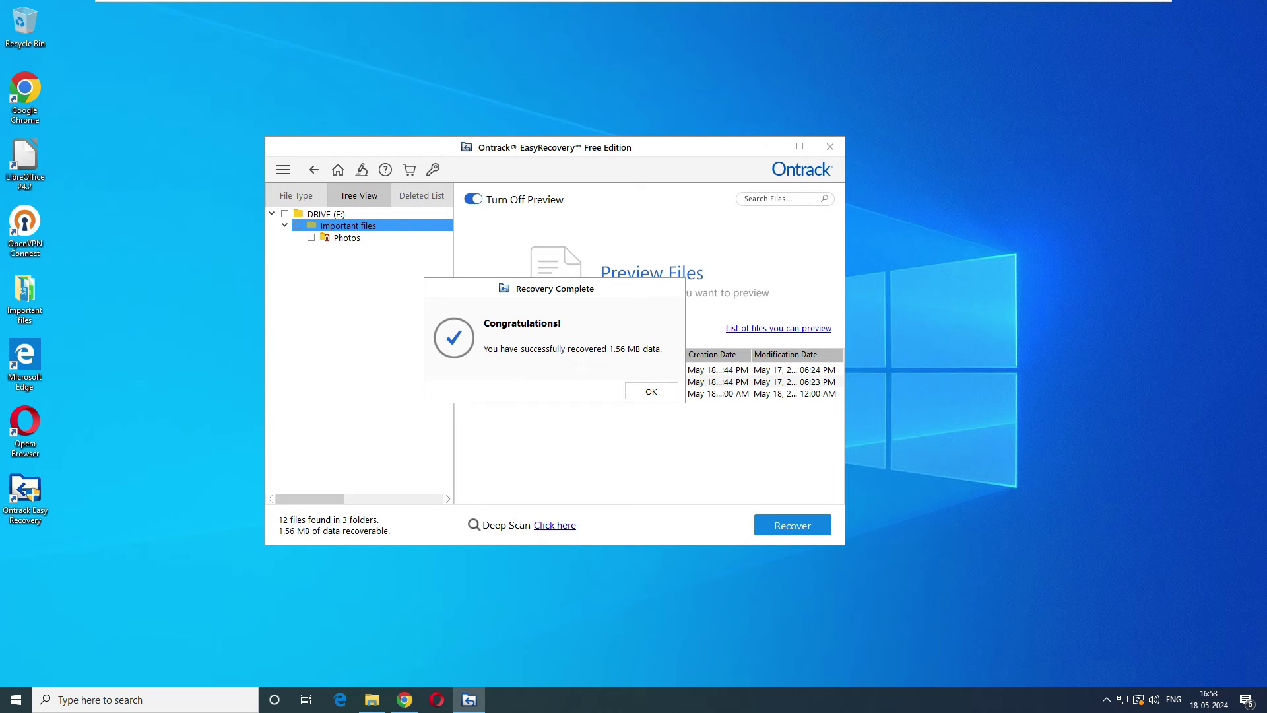
pyautogui.press('Return')
# - In File Explorer, open #Root > Important files > Photos in Downloads to check the recovered folders, and return to Important files
pyautogui.hotkey('alt', 'Tab')
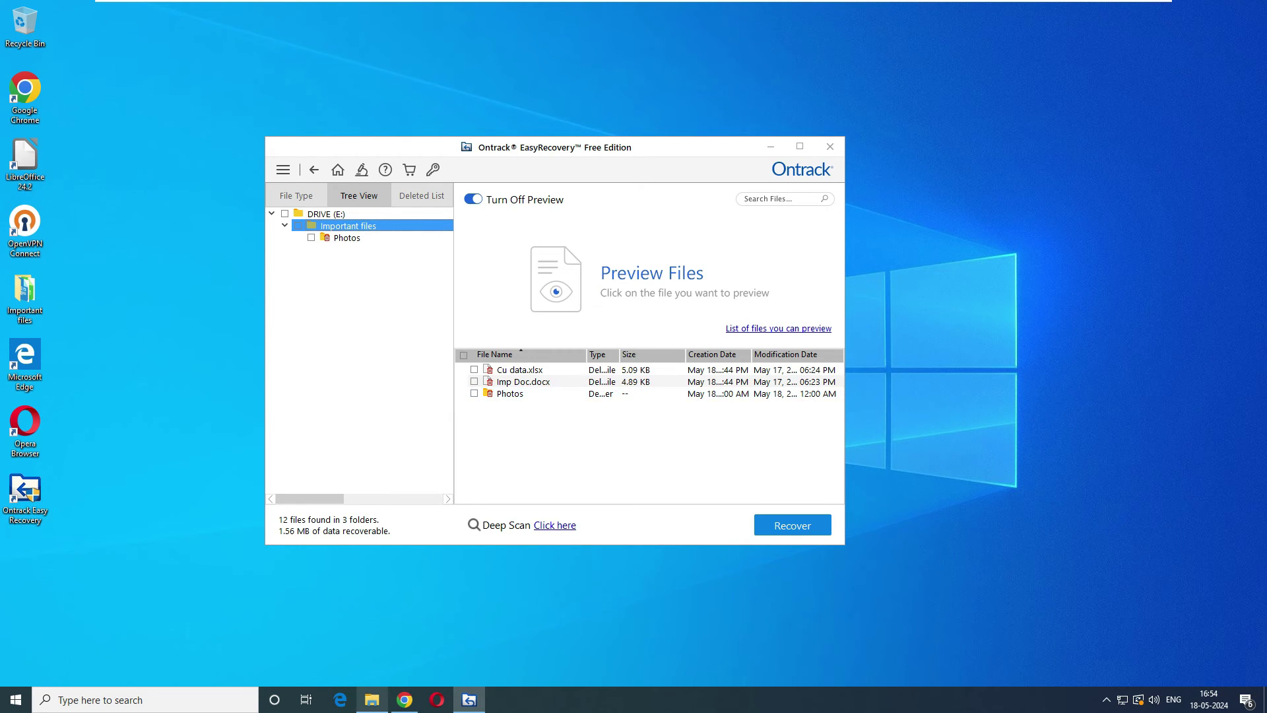
pyautogui.doubleClick(405, 259)
pyautogui.doubleClick(418, 225)
pyautogui.doubleClick(406, 225)
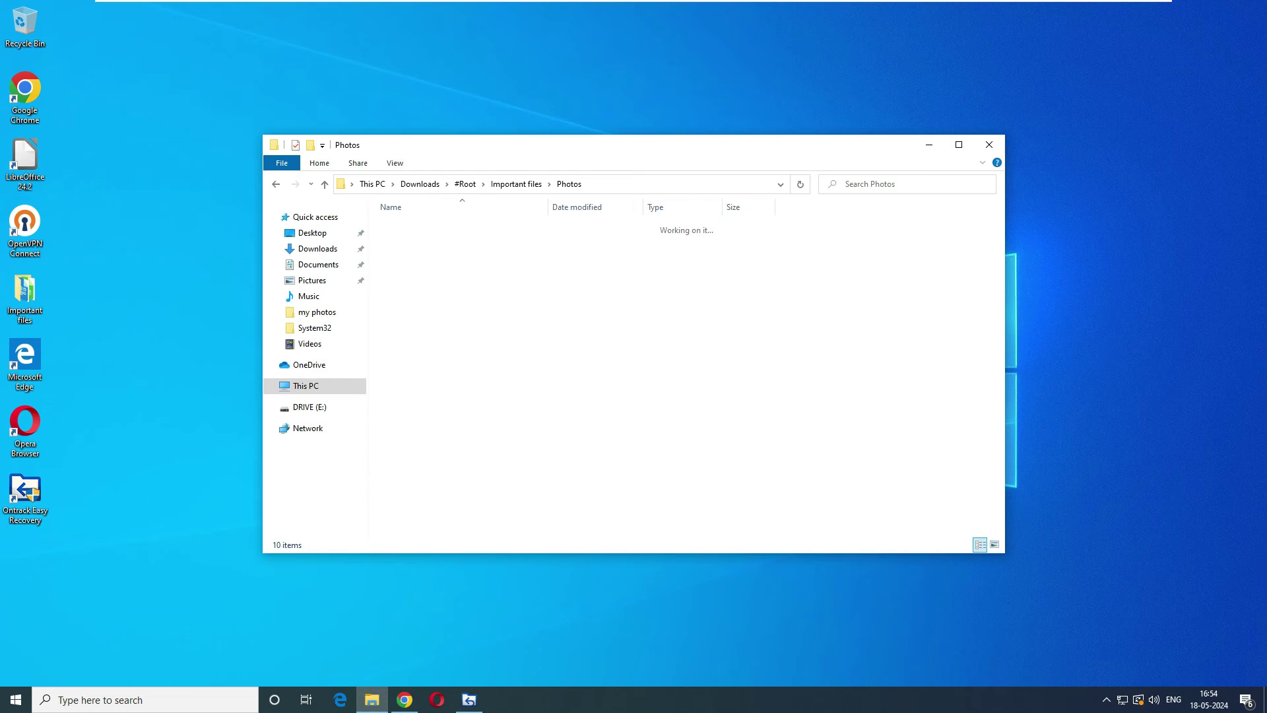
pyautogui.press('BackSpace')
# - Open the recovered Cu data spreadsheet, inspect its cell contents, and close it
pyautogui.press('Down')
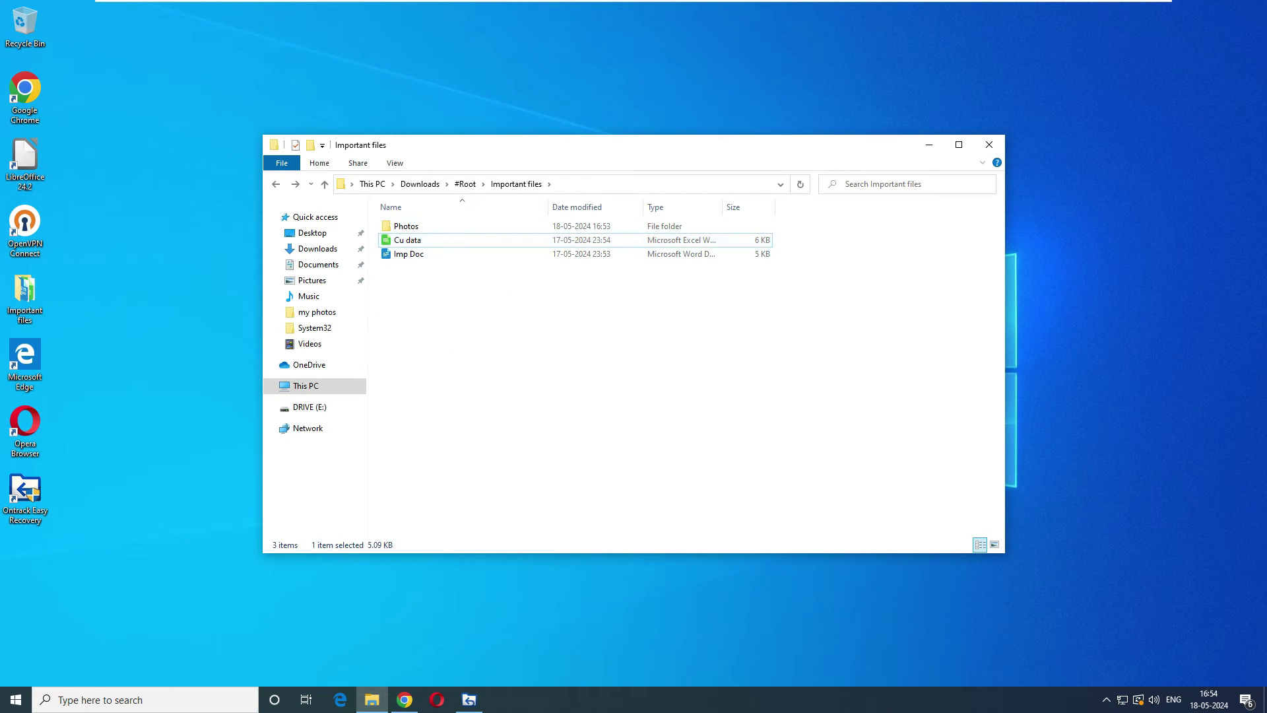
pyautogui.press('Down')
pyautogui.press('Up')
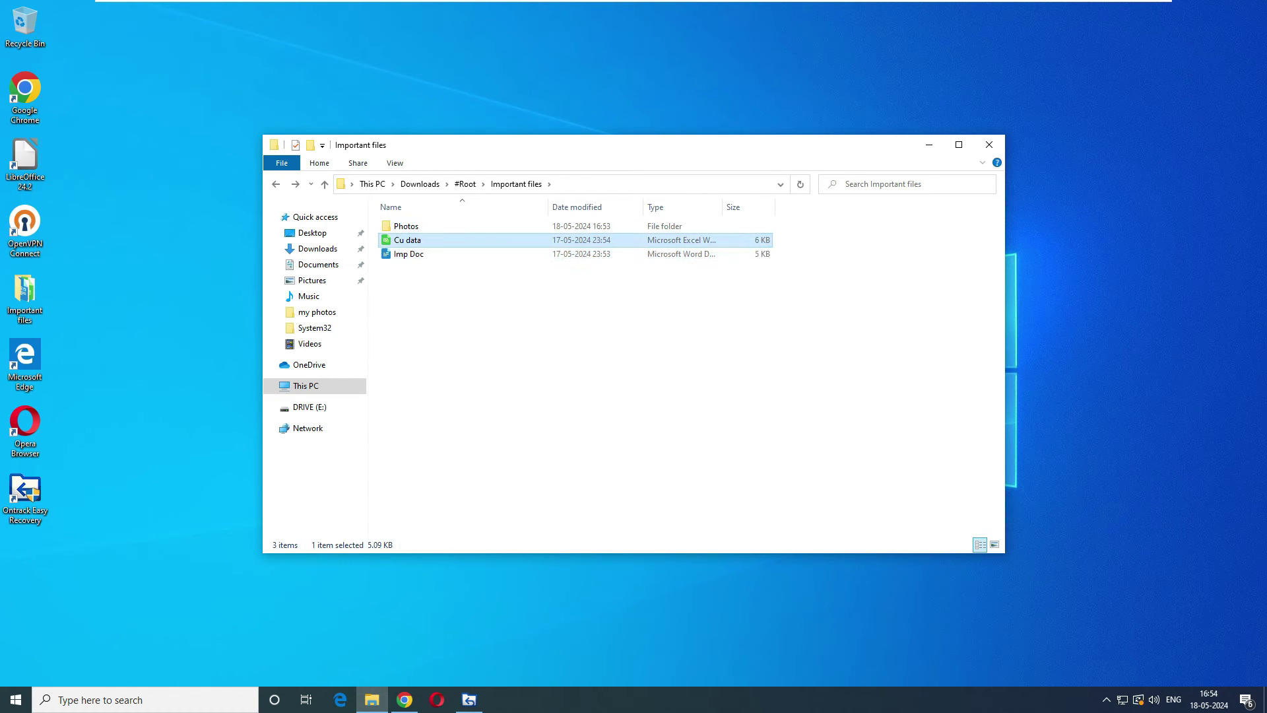
pyautogui.press('Return')
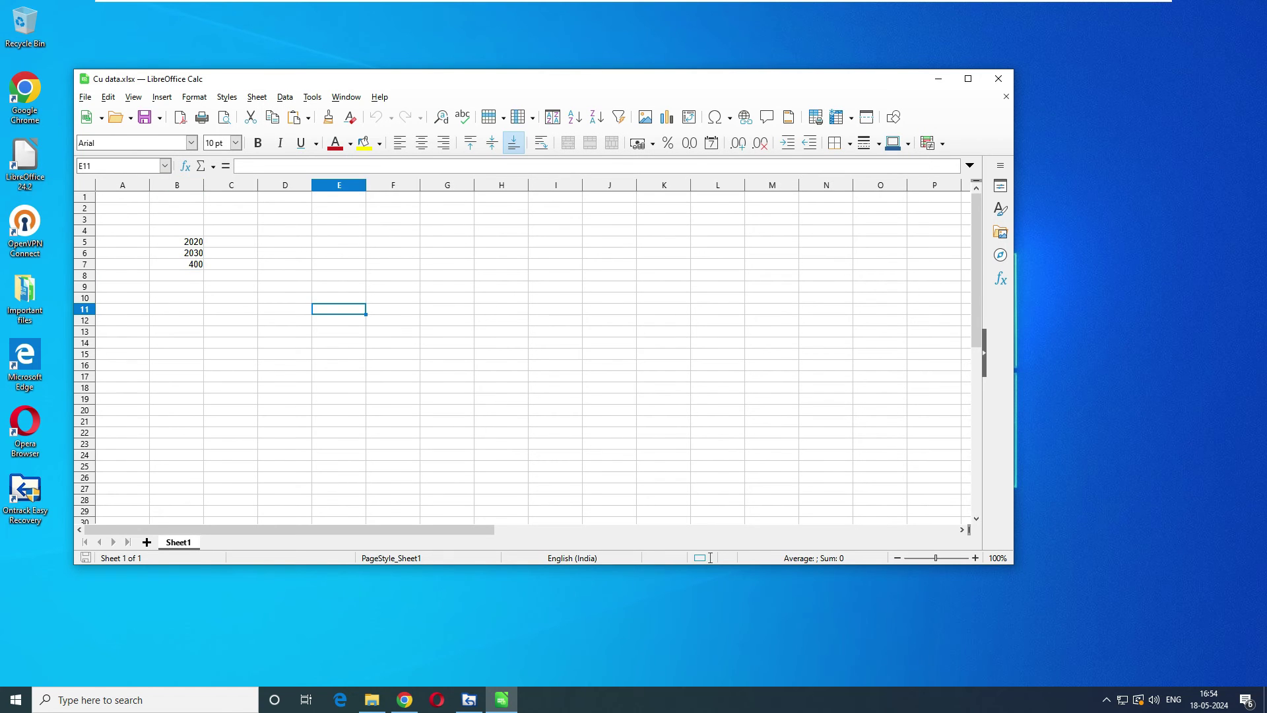
pyautogui.moveTo(240, 286); pyautogui.dragTo(173, 220)
pyautogui.click(998, 80)
pyautogui.click(700, 396)
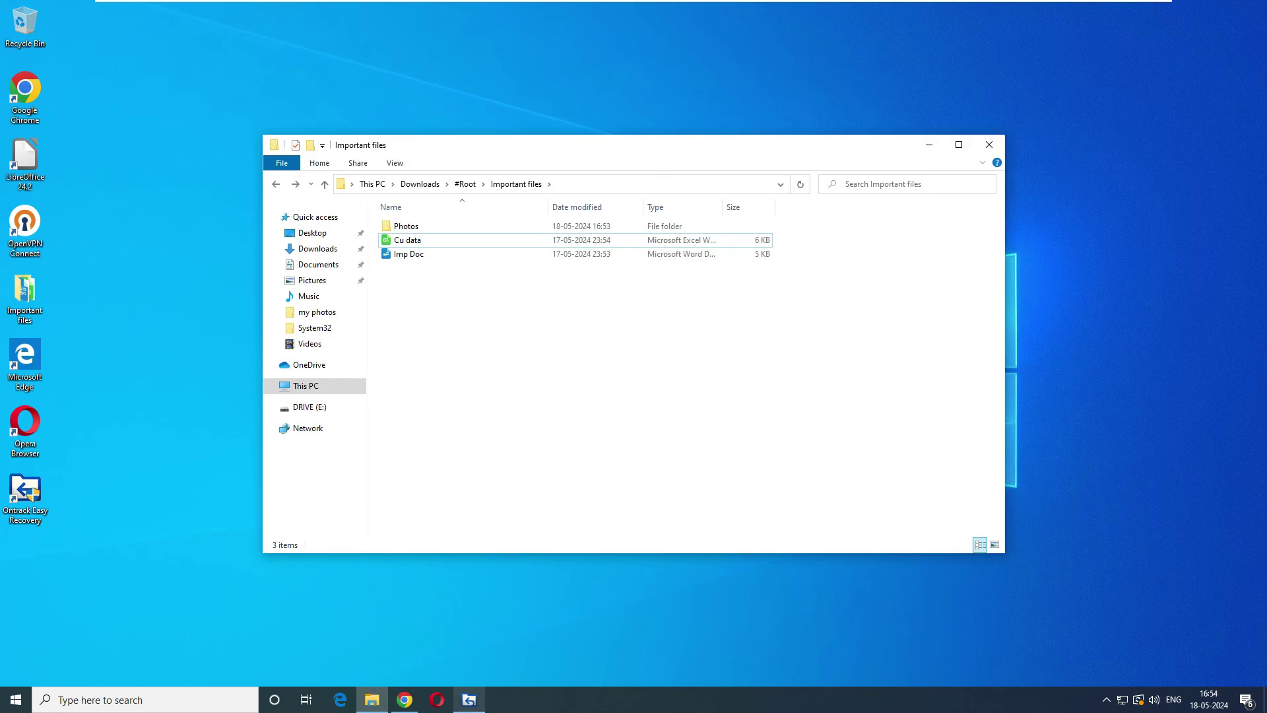
# - Switch to Ontrack EasyRecovery and exit the program
pyautogui.click(469, 700)
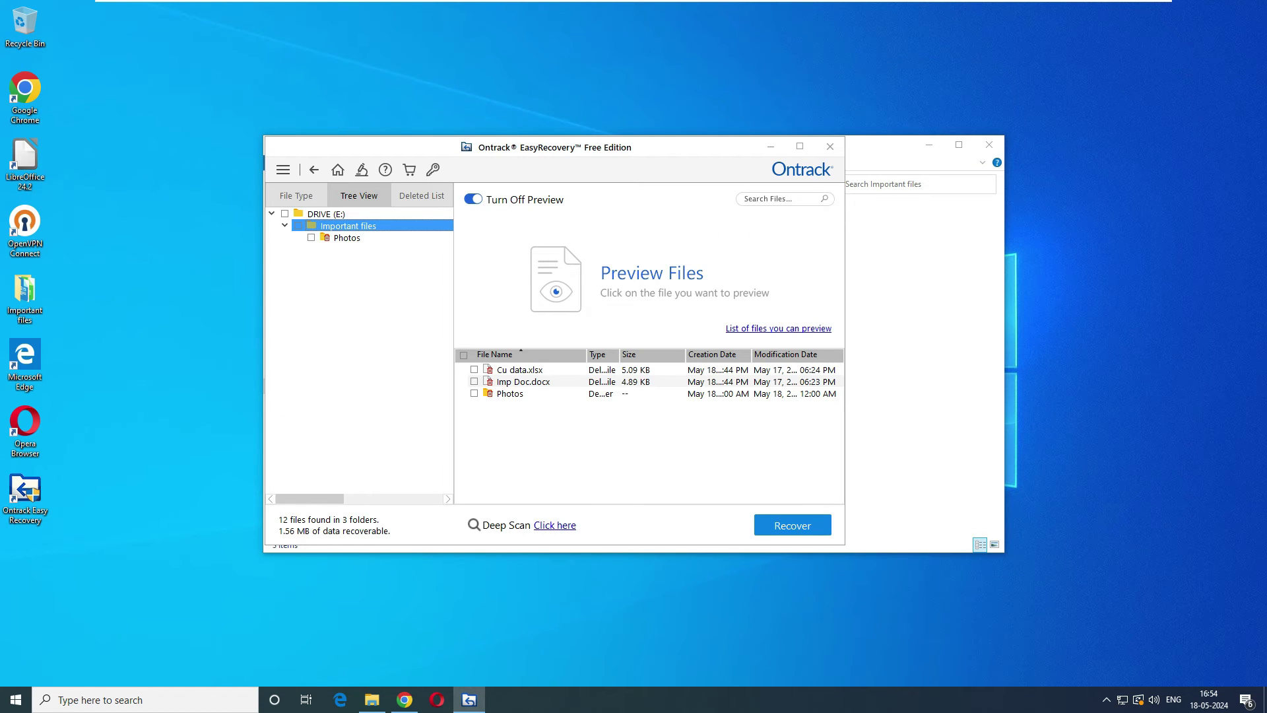
pyautogui.click(829, 146)
pyautogui.click(600, 400)
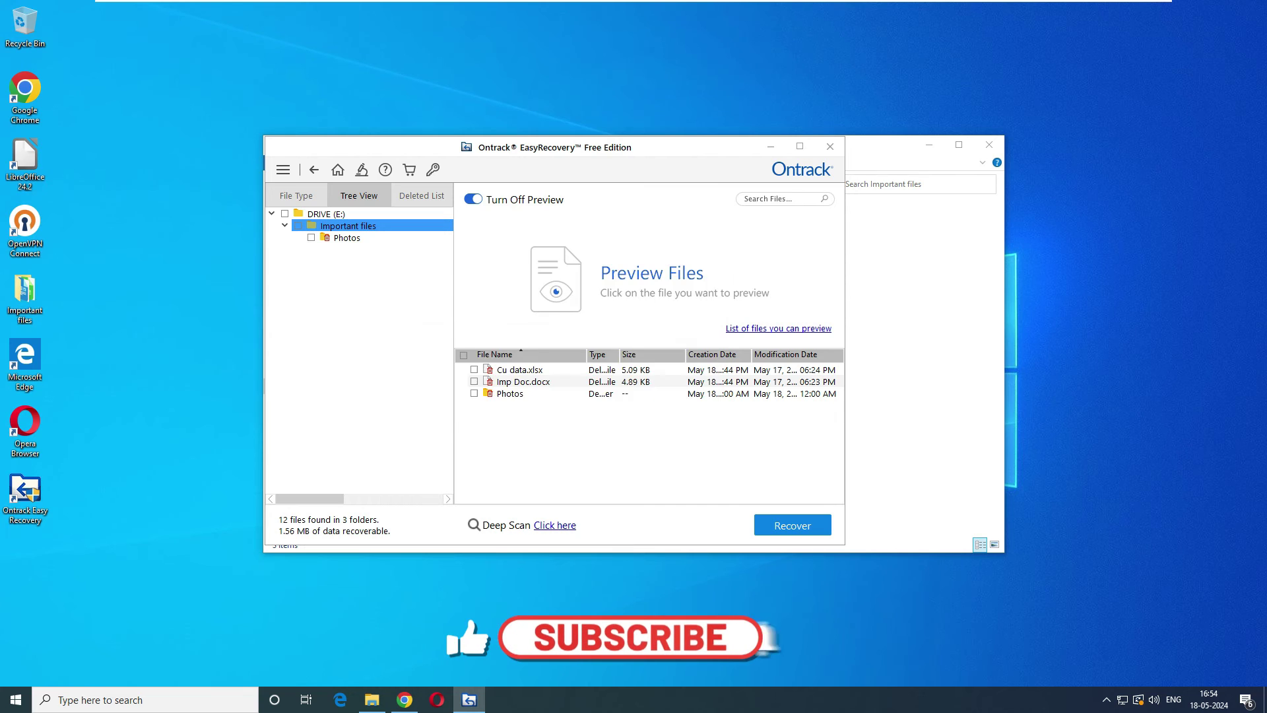
pyautogui.click(703, 403)
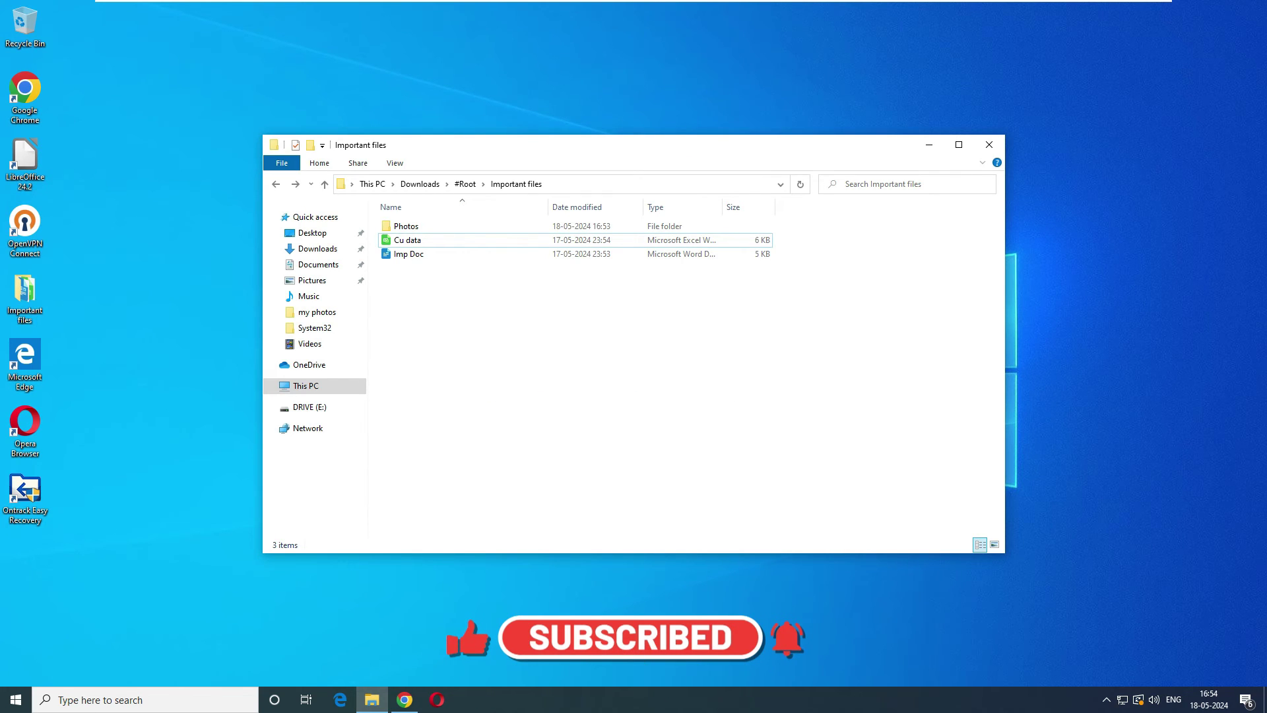
# - In File Explorer, quick-format DRIVE (E:) as FAT32 with 8192-byte allocation units and the volume label DRIVE
pyautogui.click(309, 407)
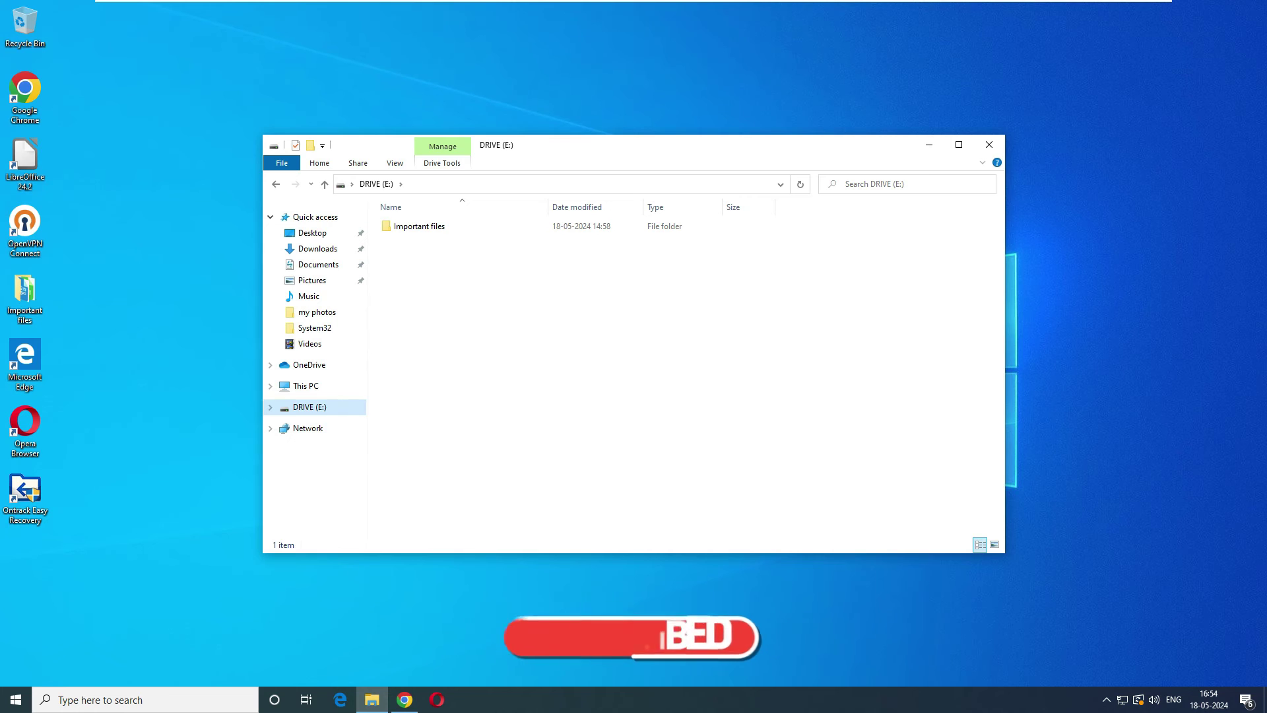
pyautogui.rightClick(314, 407)
pyautogui.click(351, 554)
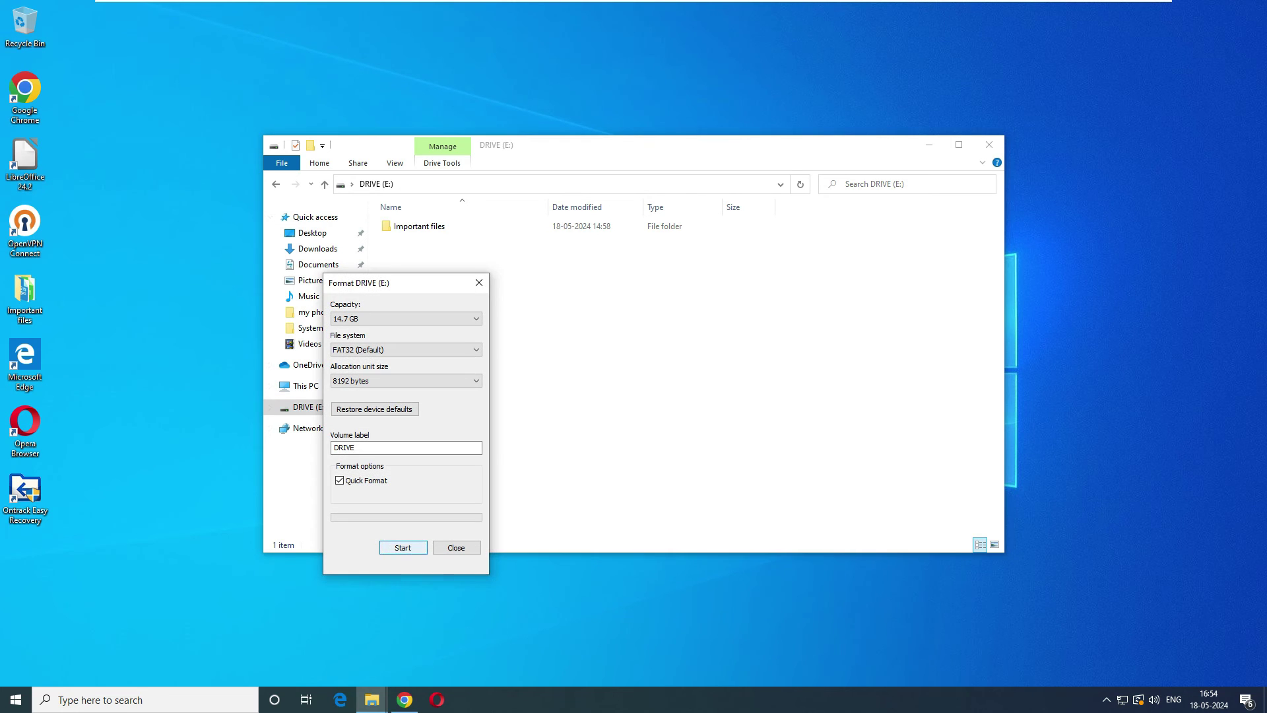
pyautogui.click(402, 547)
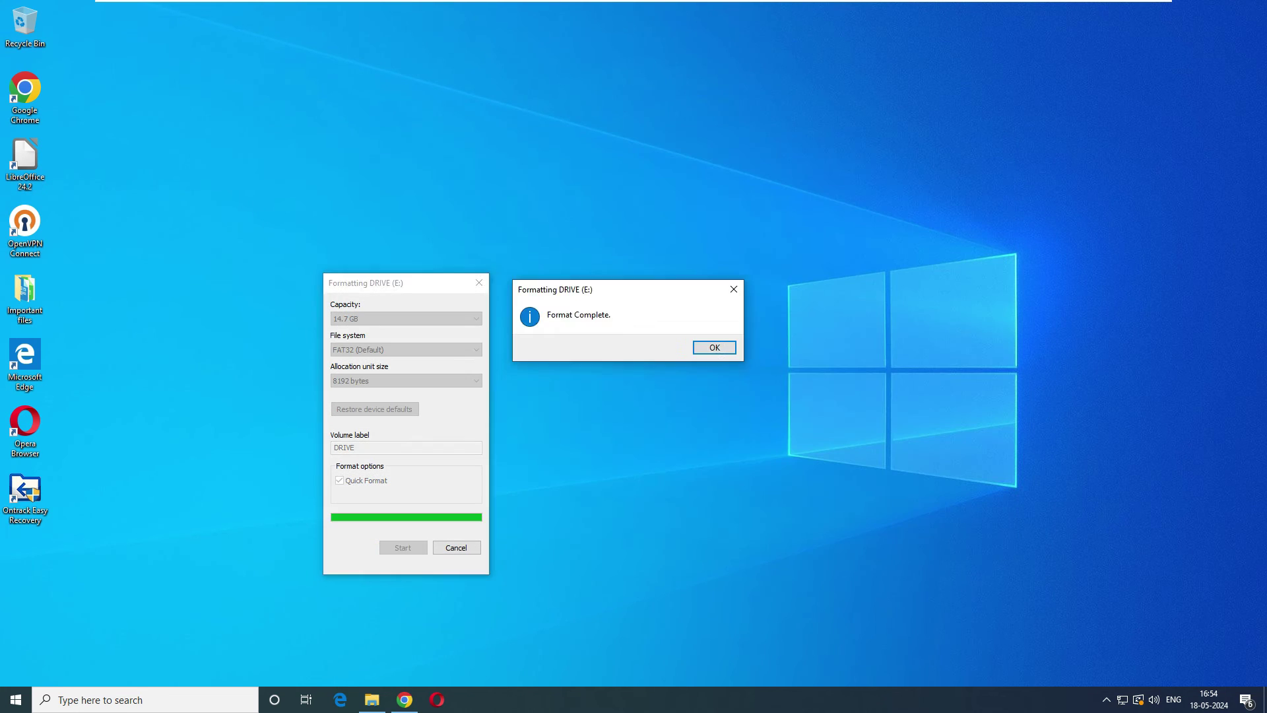
pyautogui.press('Return')
pyautogui.press('Escape')
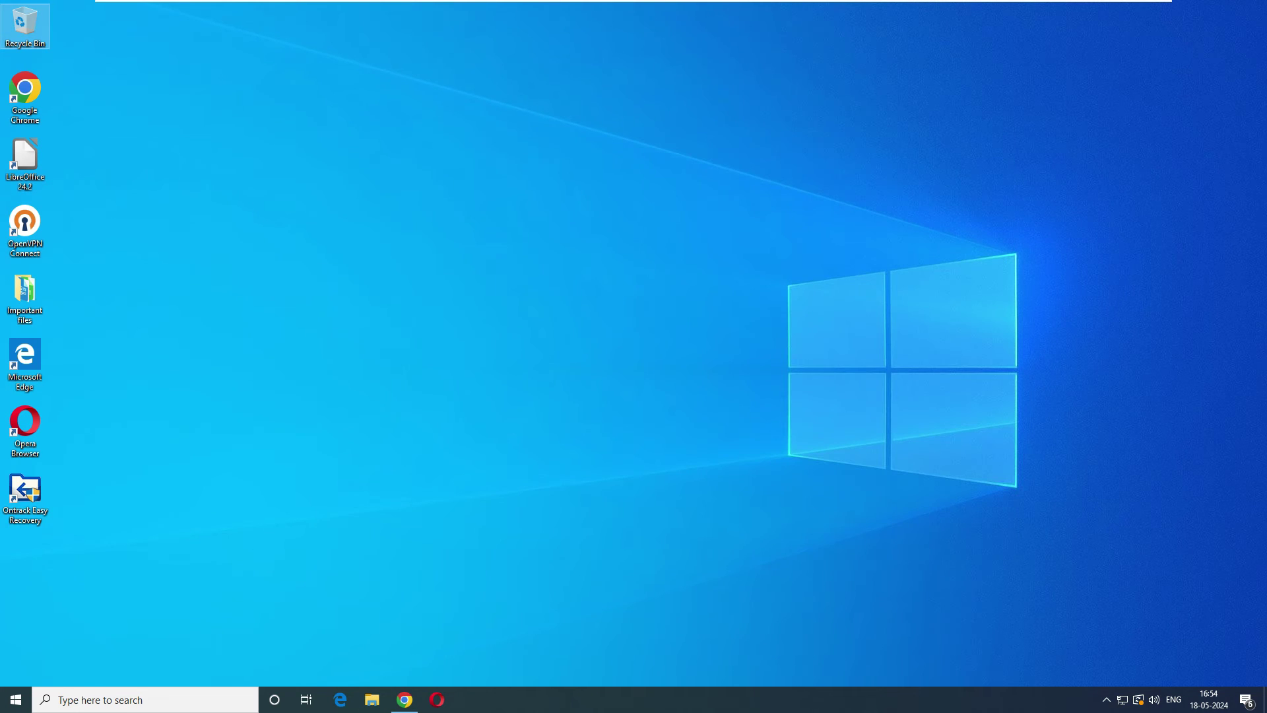
# - Launch Ontrack EasyRecovery with permission to make changes, and choose only Office Documents, Photos and Folders as the data to recover
pyautogui.doubleClick(24, 495)
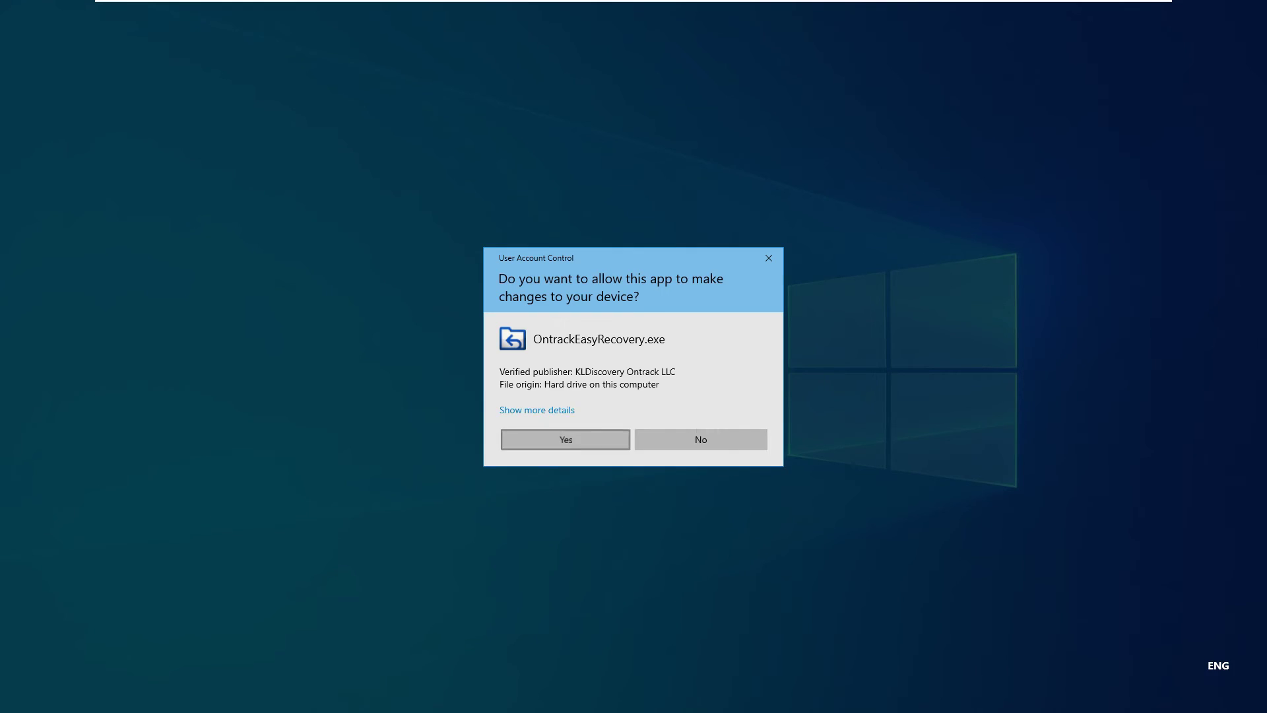
pyautogui.click(554, 439)
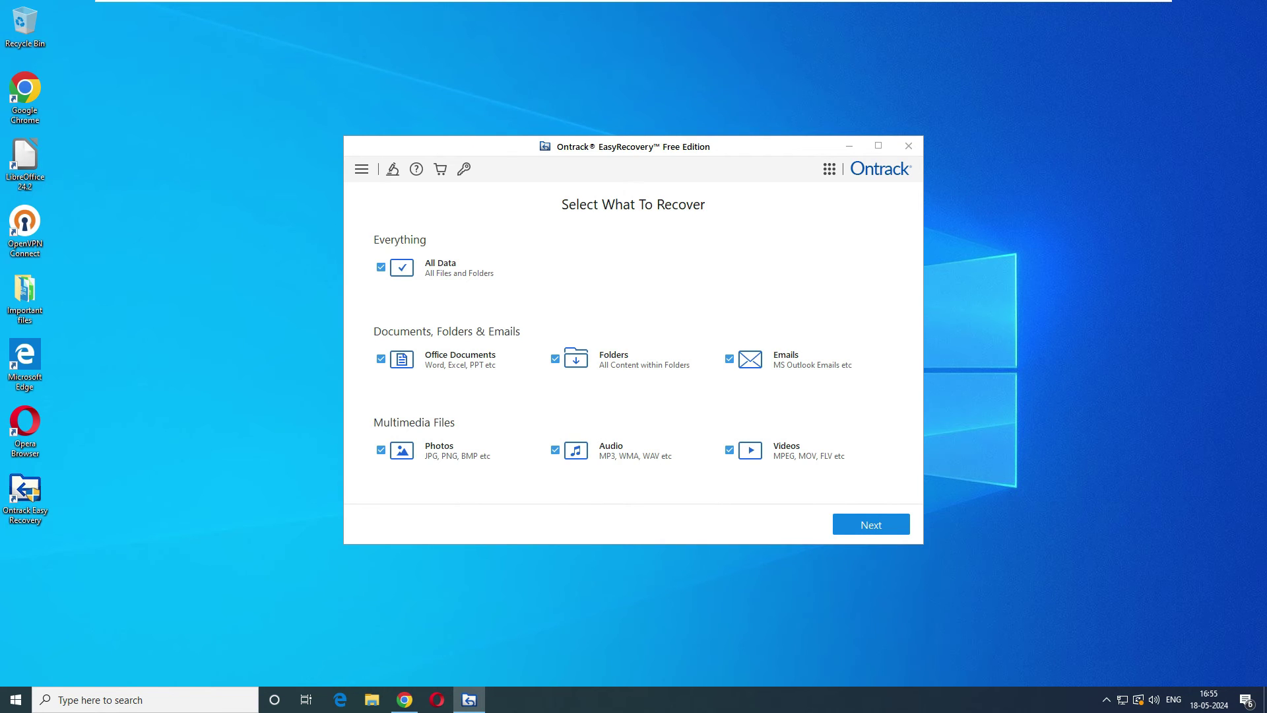
pyautogui.click(381, 267)
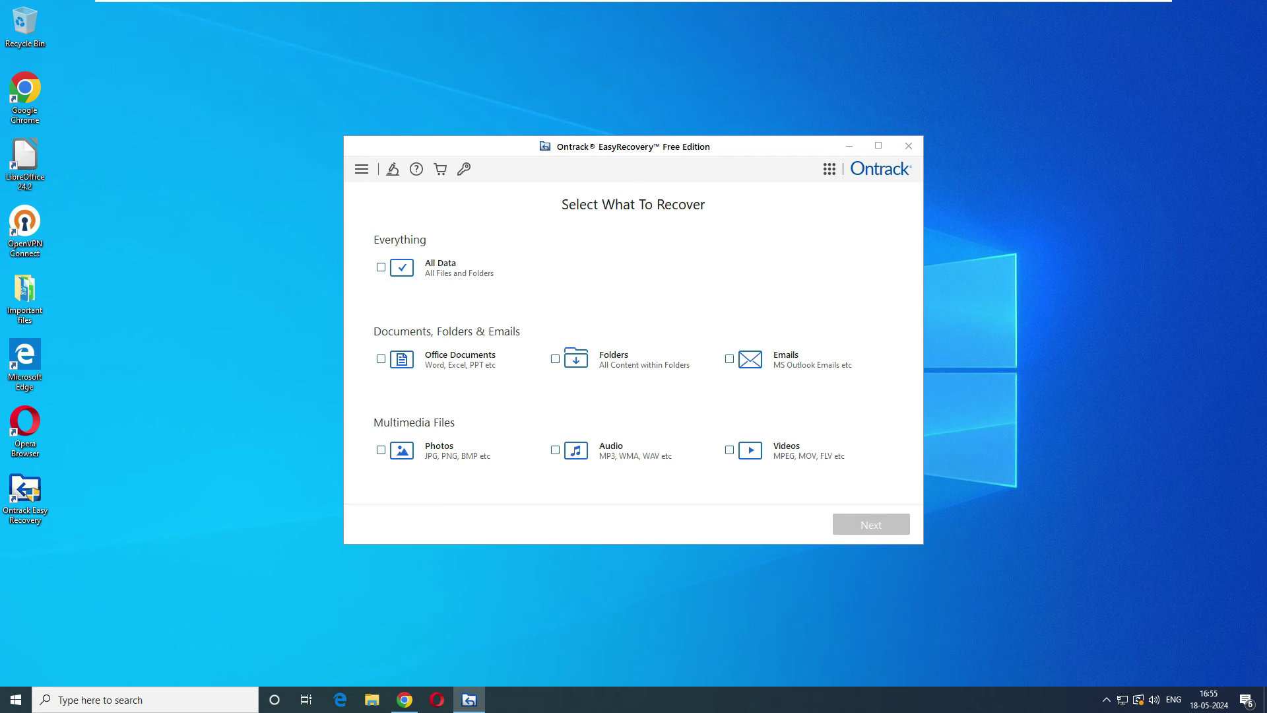
pyautogui.click(380, 359)
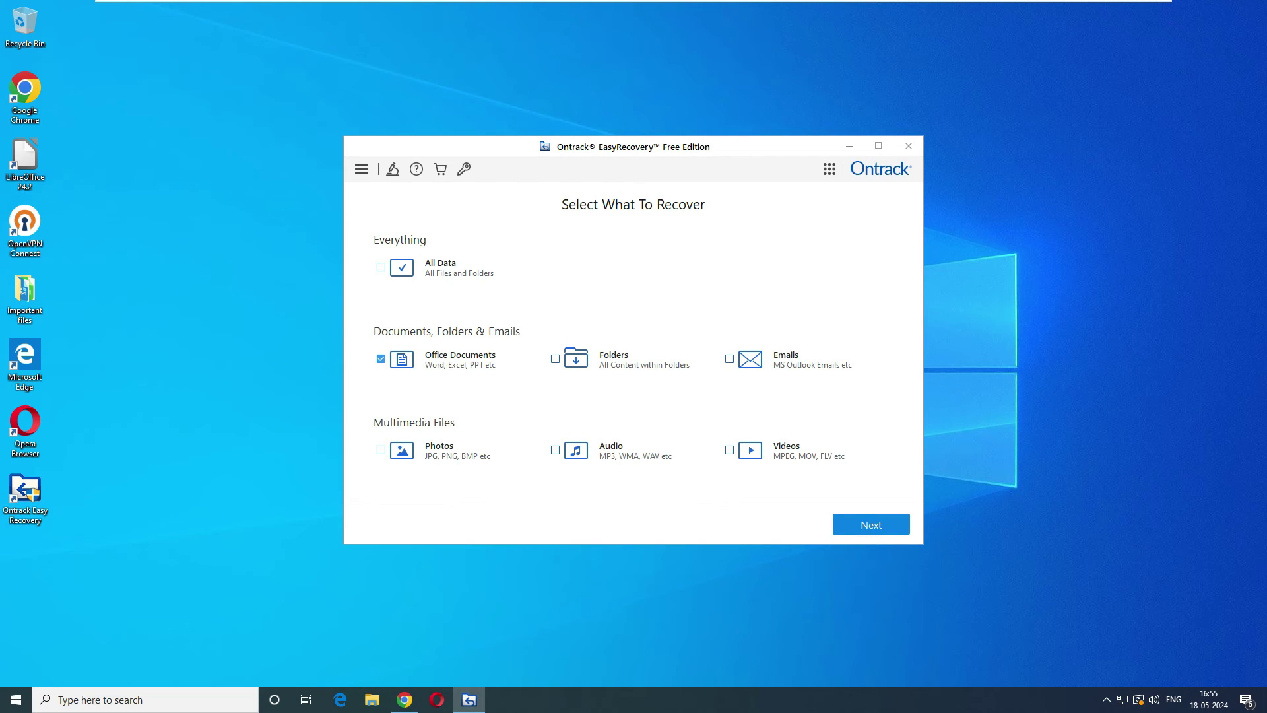
pyautogui.click(380, 450)
pyautogui.click(555, 359)
pyautogui.click(871, 524)
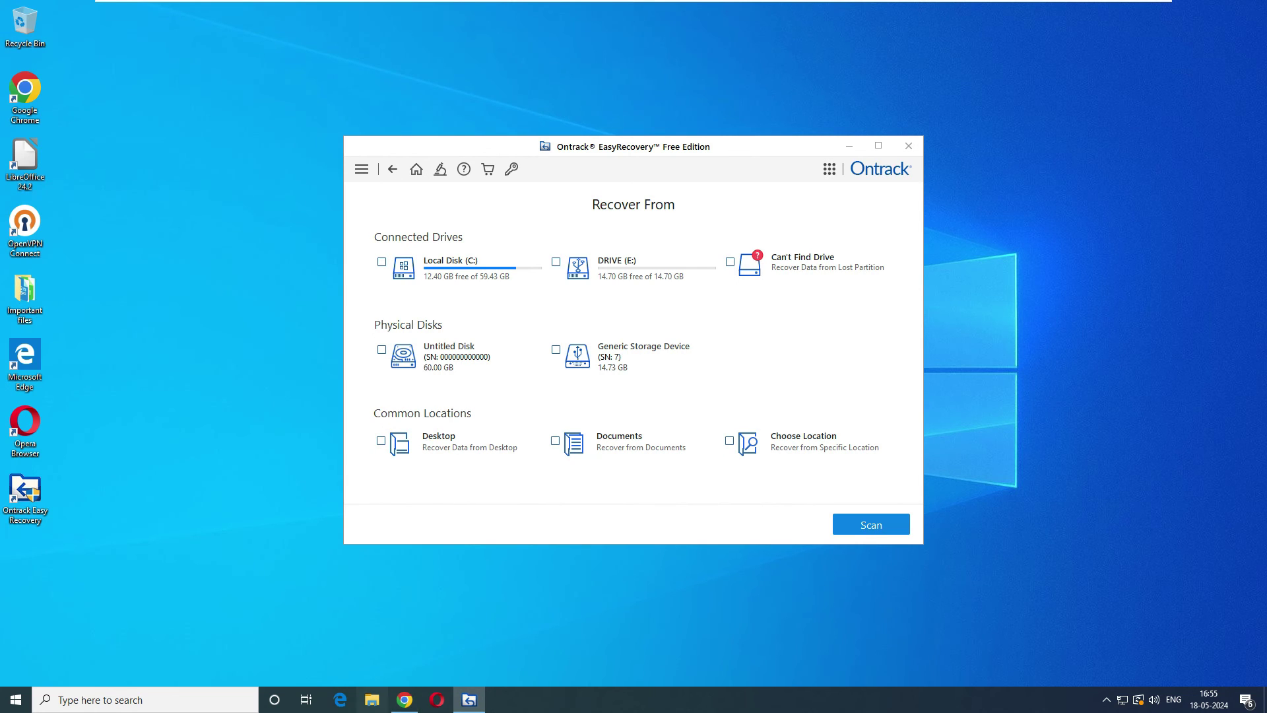
# - Switch to File Explorer, open DRIVE (E:) to check its contents, and minimize the window
pyautogui.click(372, 699)
pyautogui.click(310, 407)
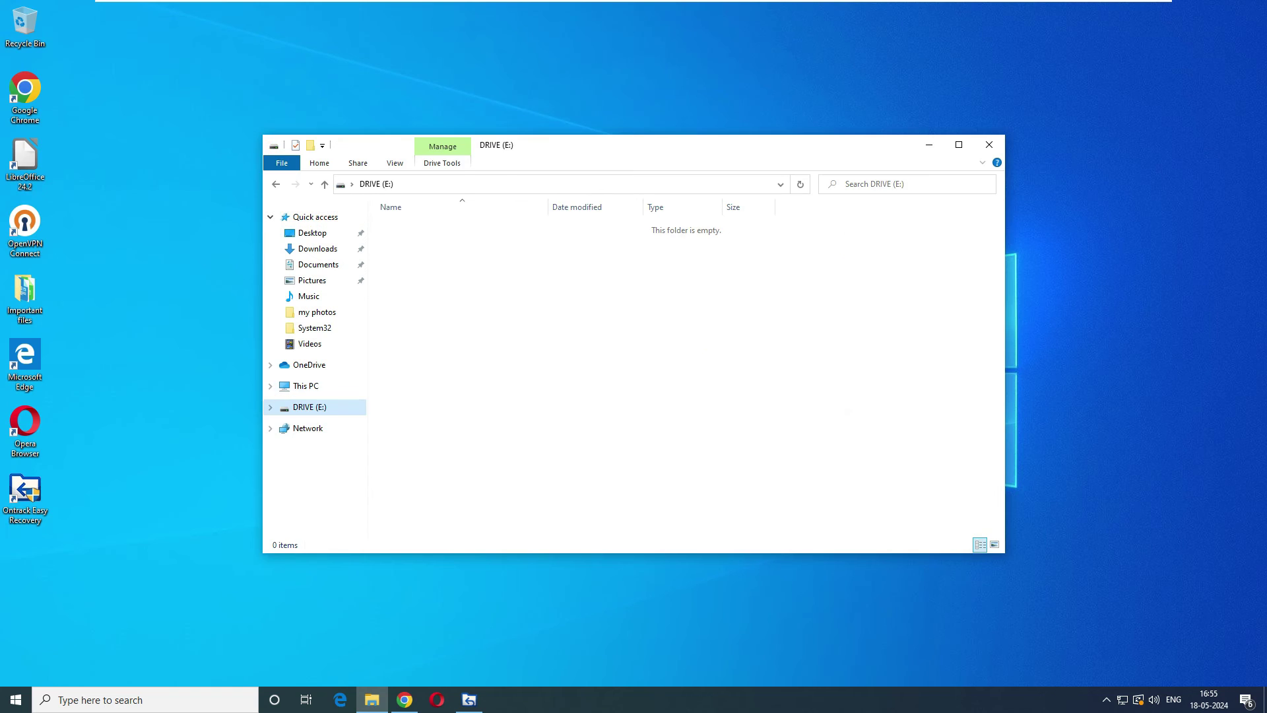
pyautogui.click(929, 145)
# - Select DRIVE (E:) as the recovery source, scan it with Deep Scan off, and dismiss the completion notice
pyautogui.click(556, 262)
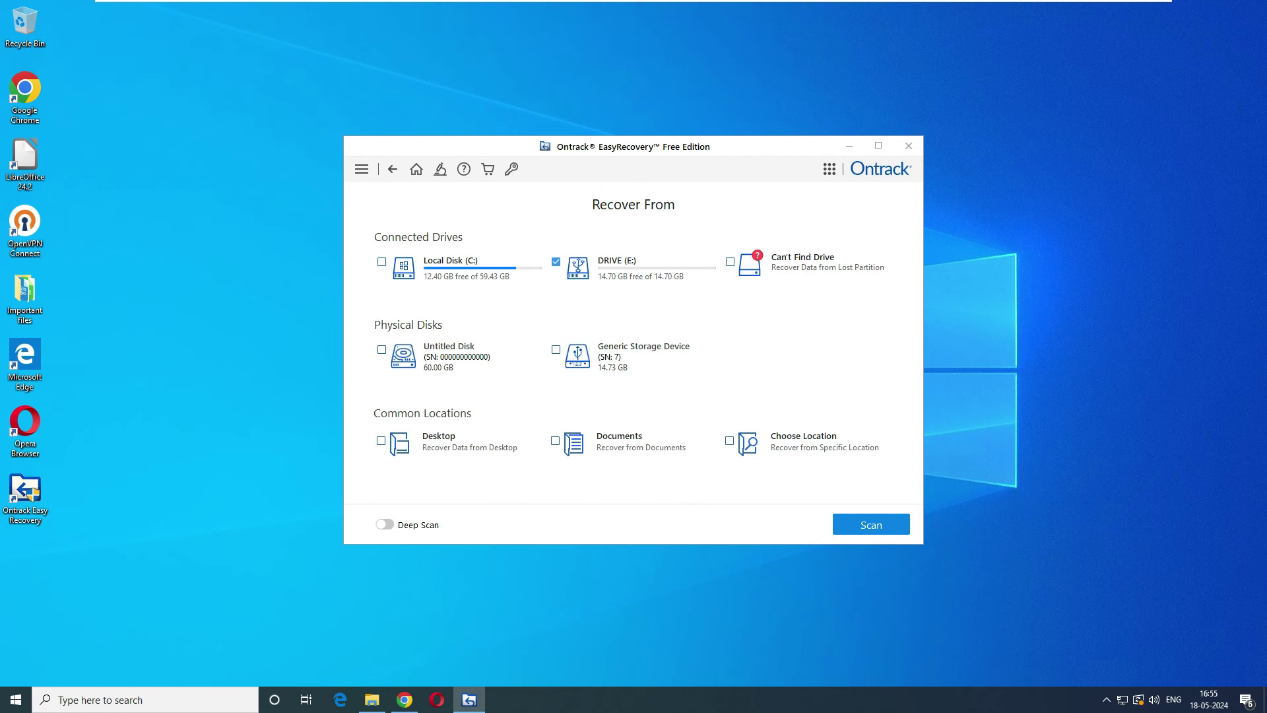
pyautogui.click(871, 525)
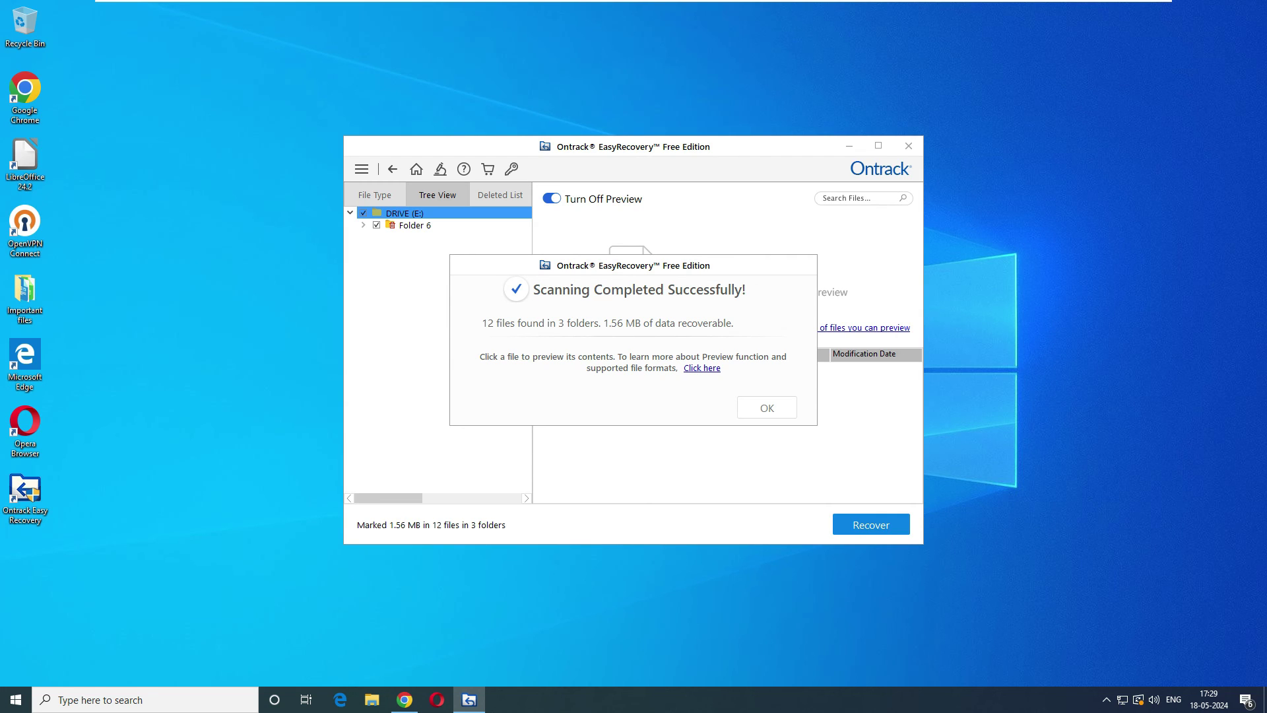
pyautogui.press('Return')
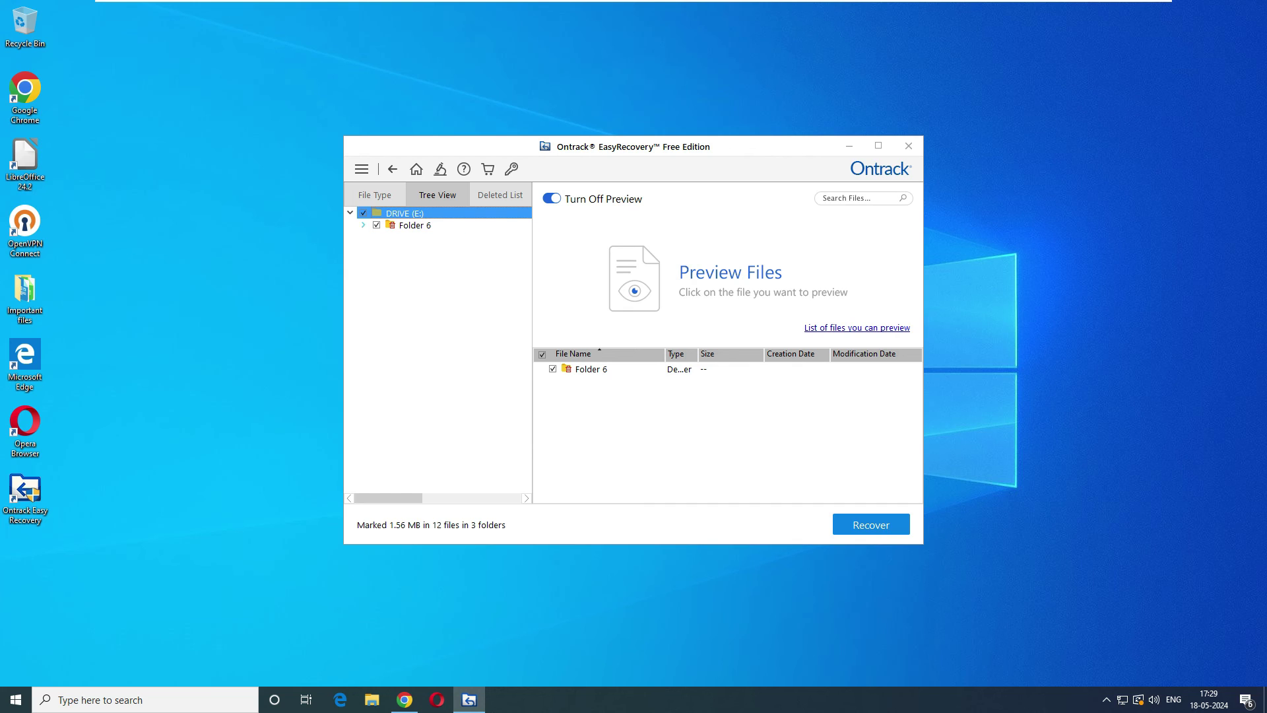
# - Expand Folder 6 in the scan results, widen the file name column, and try to preview Cu data.xlsx and Imp Doc.docx
pyautogui.click(363, 225)
pyautogui.click(416, 225)
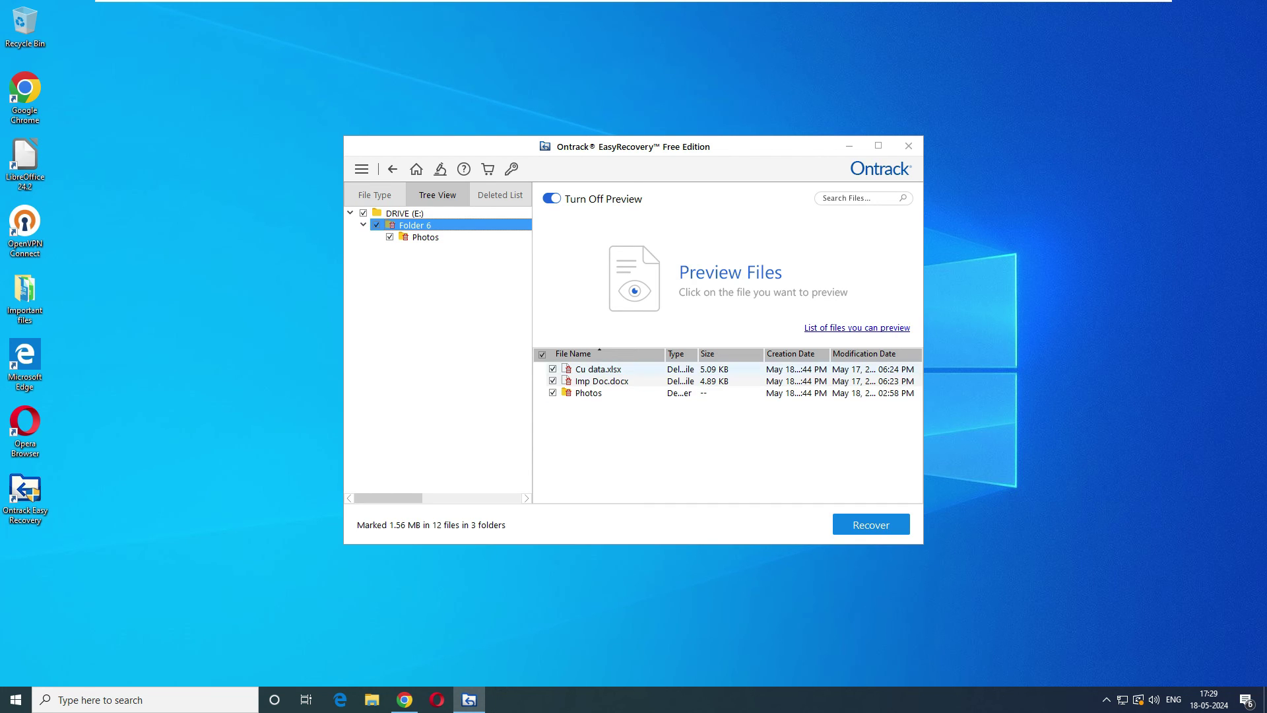
pyautogui.moveTo(665, 355); pyautogui.dragTo(698, 354)
pyautogui.click(600, 369)
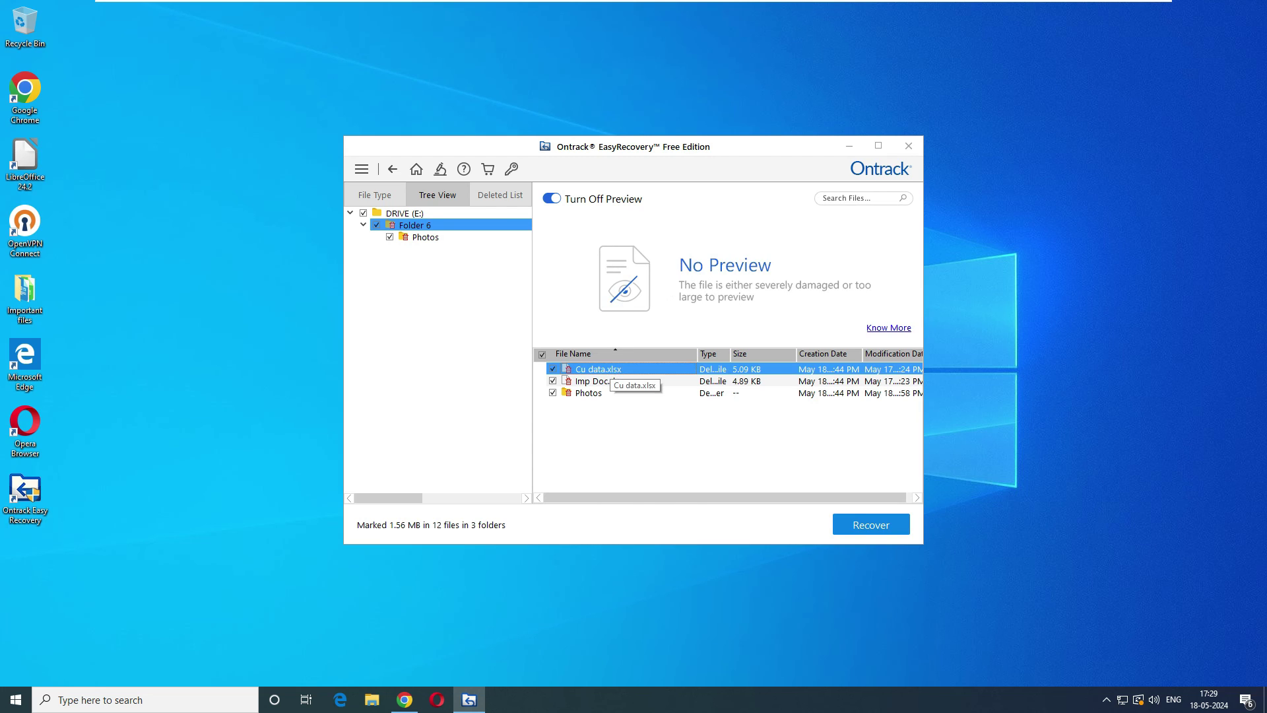
pyautogui.click(608, 381)
pyautogui.click(599, 370)
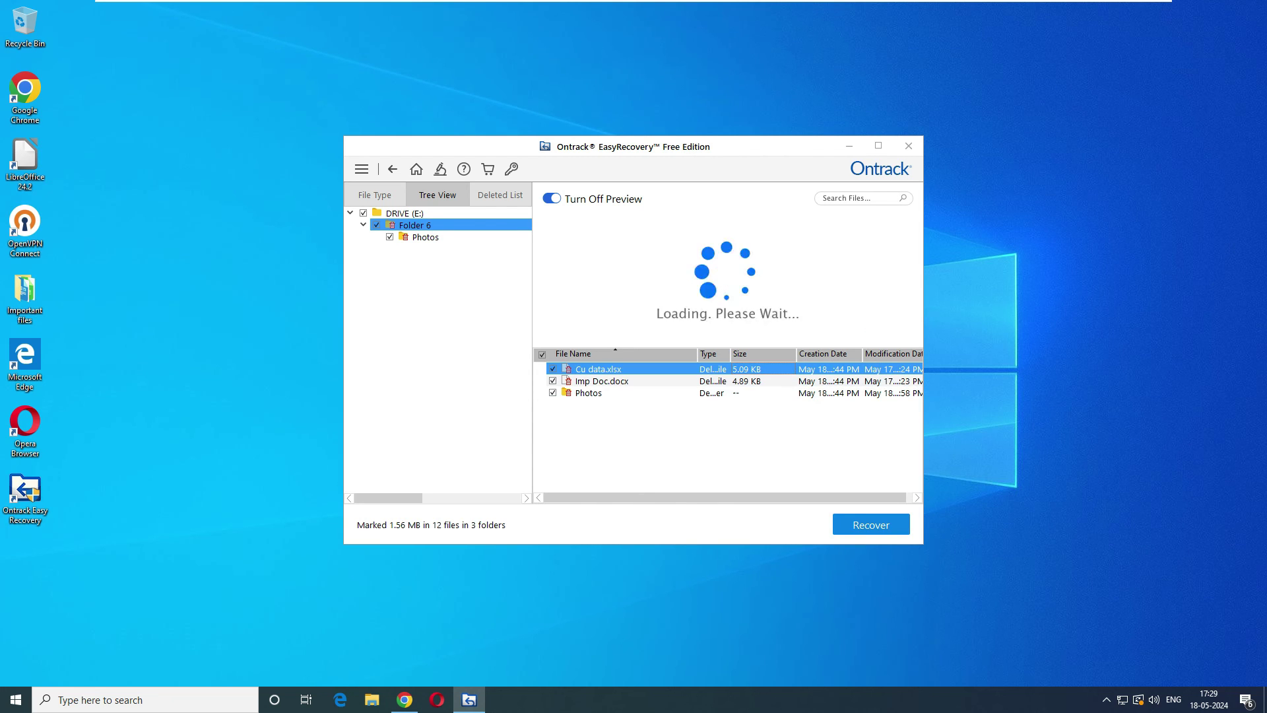
pyautogui.click(601, 380)
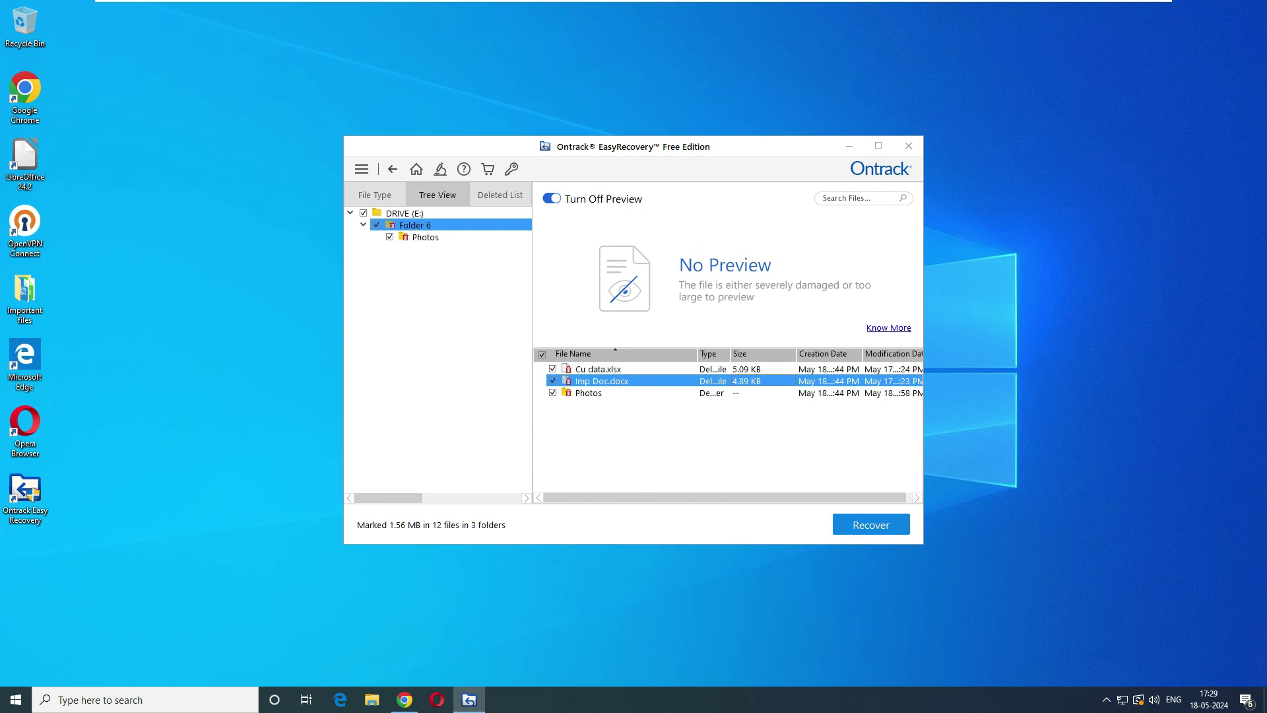
pyautogui.click(599, 370)
pyautogui.click(602, 380)
pyautogui.click(599, 369)
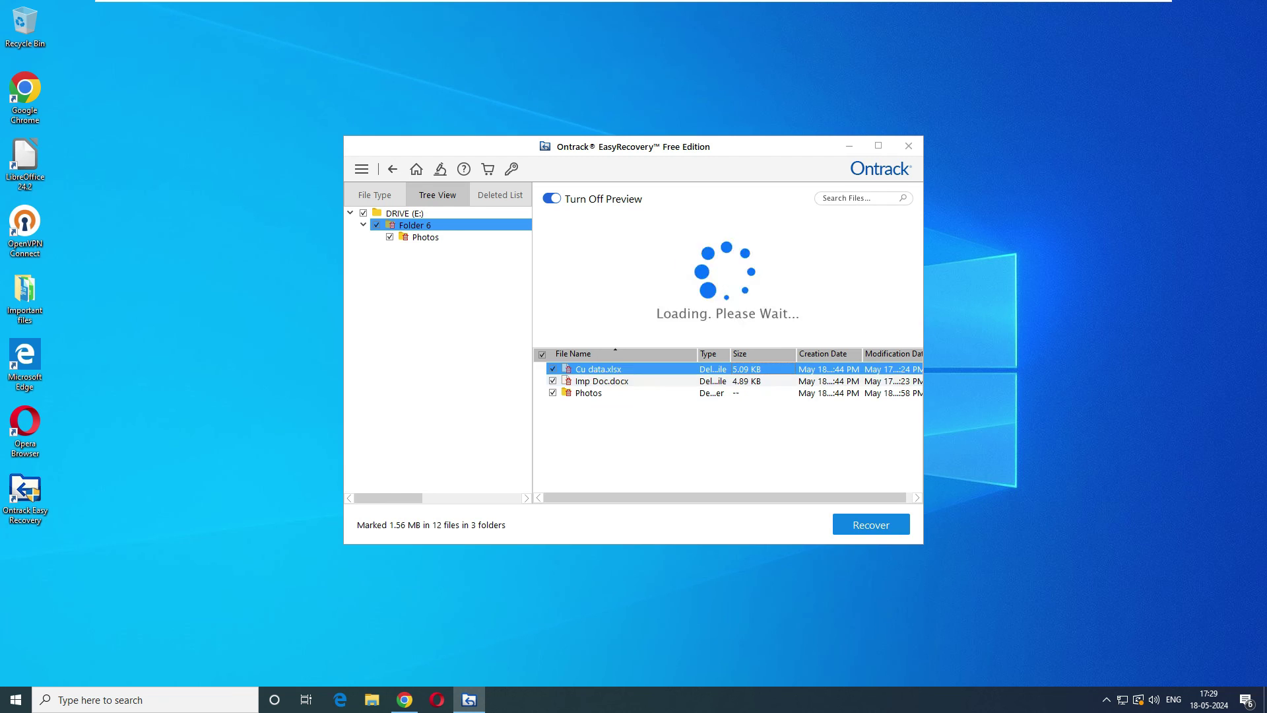
pyautogui.click(602, 381)
# - Open the found Photos folder, try to preview X0.JPG, X7.JPG and X4.JPG, and refresh the desktop
pyautogui.doubleClick(589, 393)
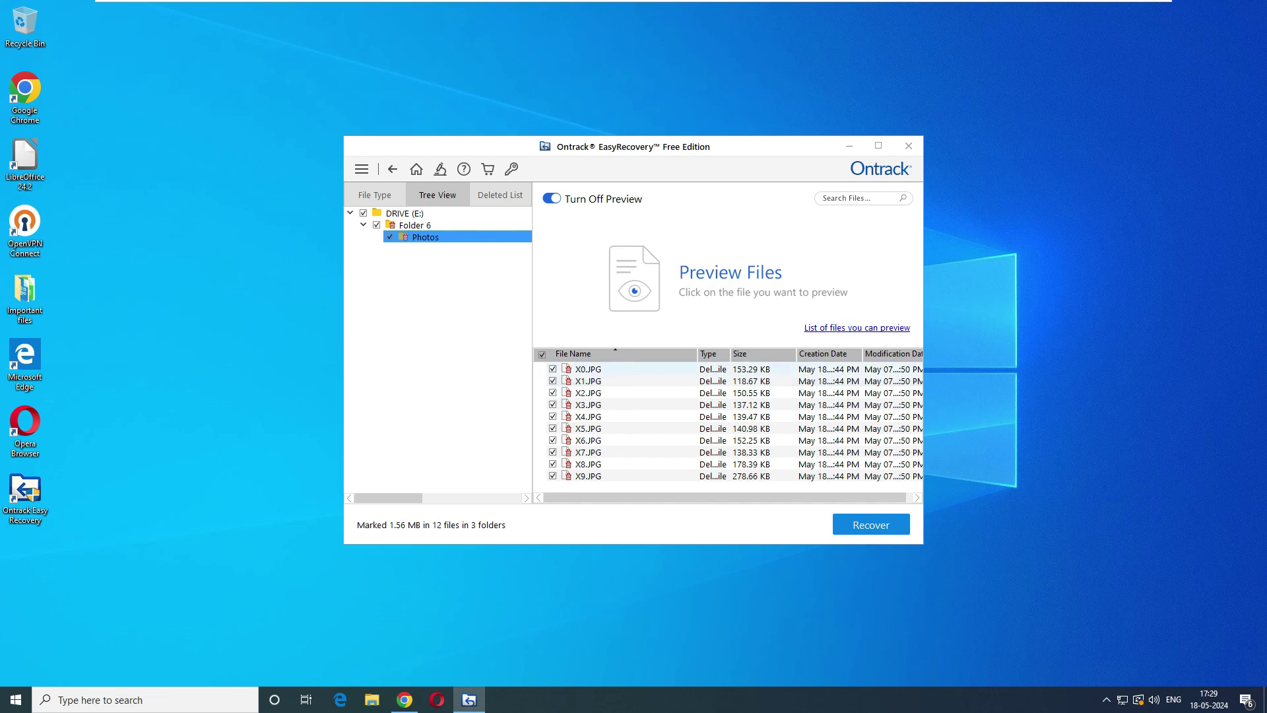
pyautogui.click(588, 369)
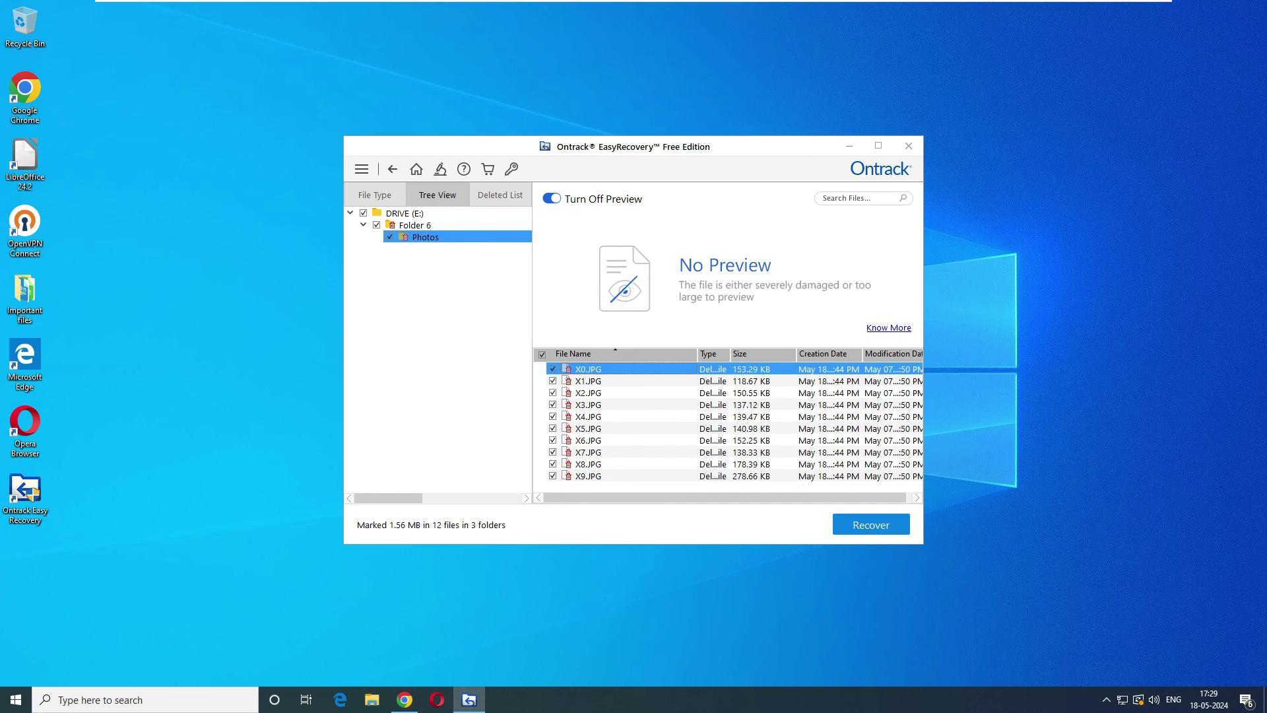
pyautogui.click(552, 198)
pyautogui.click(552, 198)
pyautogui.click(589, 452)
pyautogui.click(589, 416)
pyautogui.rightClick(1031, 342)
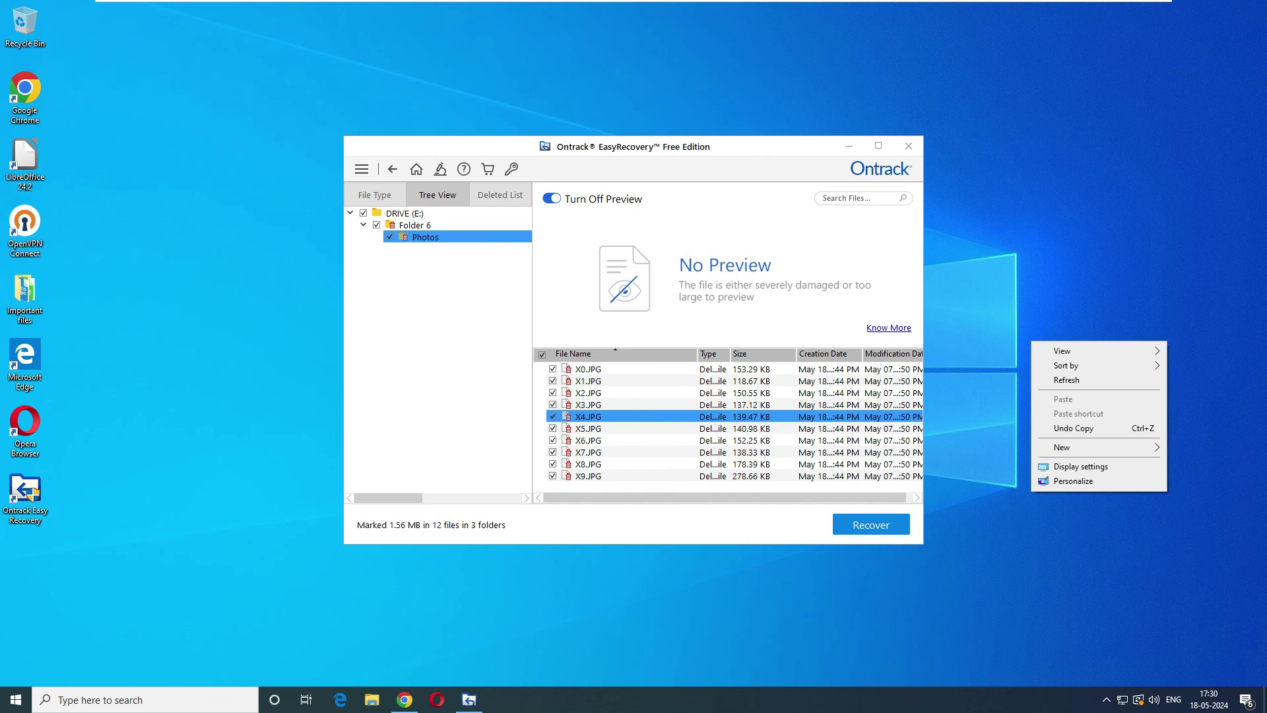
pyautogui.click(1069, 380)
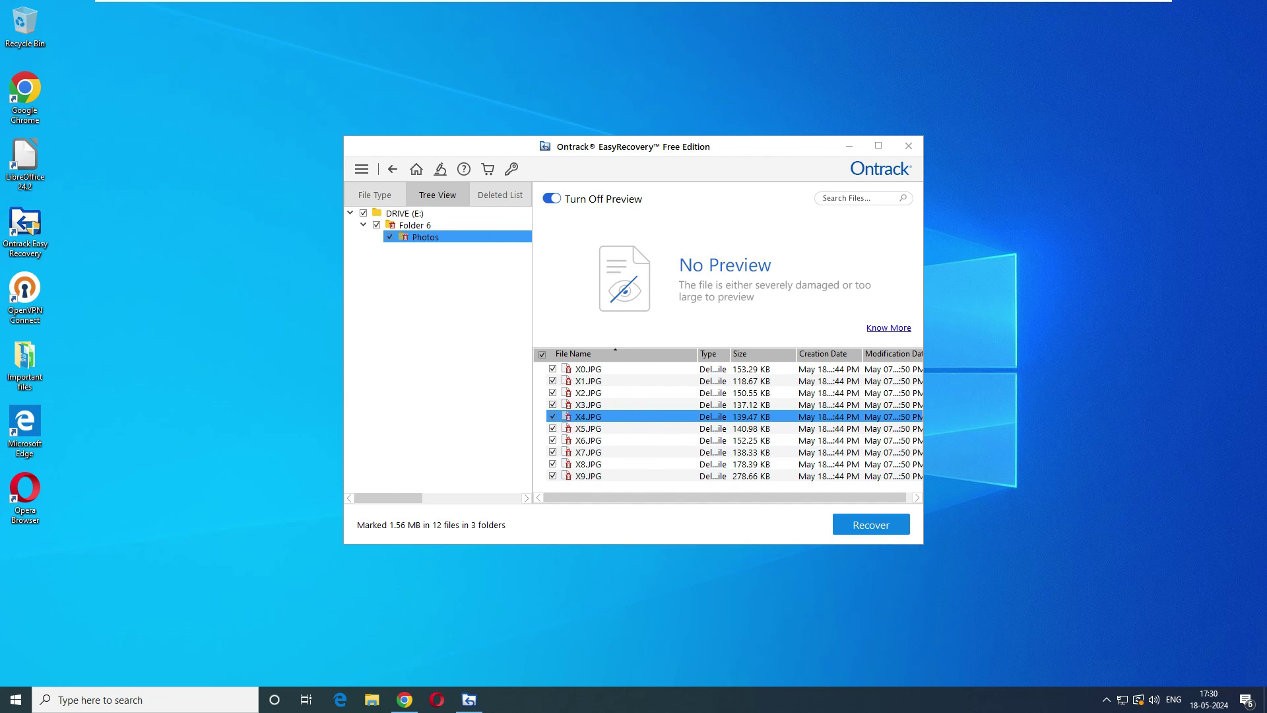
# - Recover the marked files with the free version, using C:/ as the save destination, and dismiss the completion notice
pyautogui.click(871, 525)
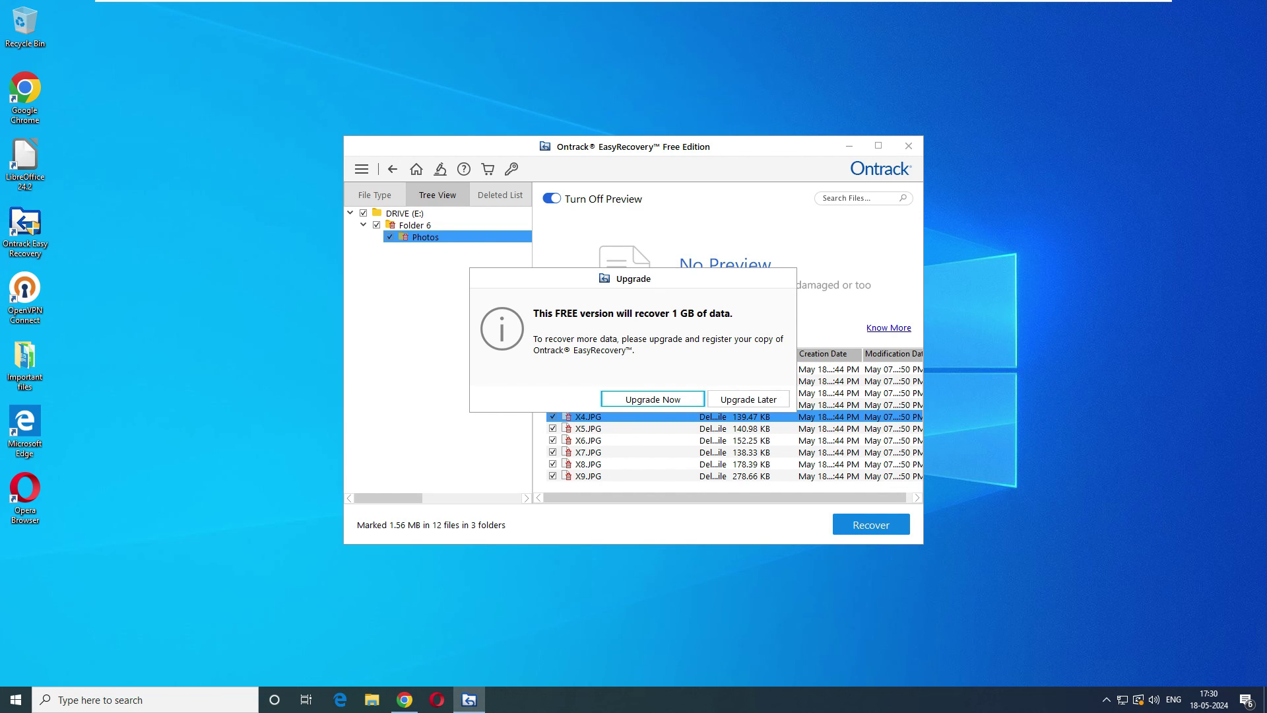
pyautogui.click(749, 399)
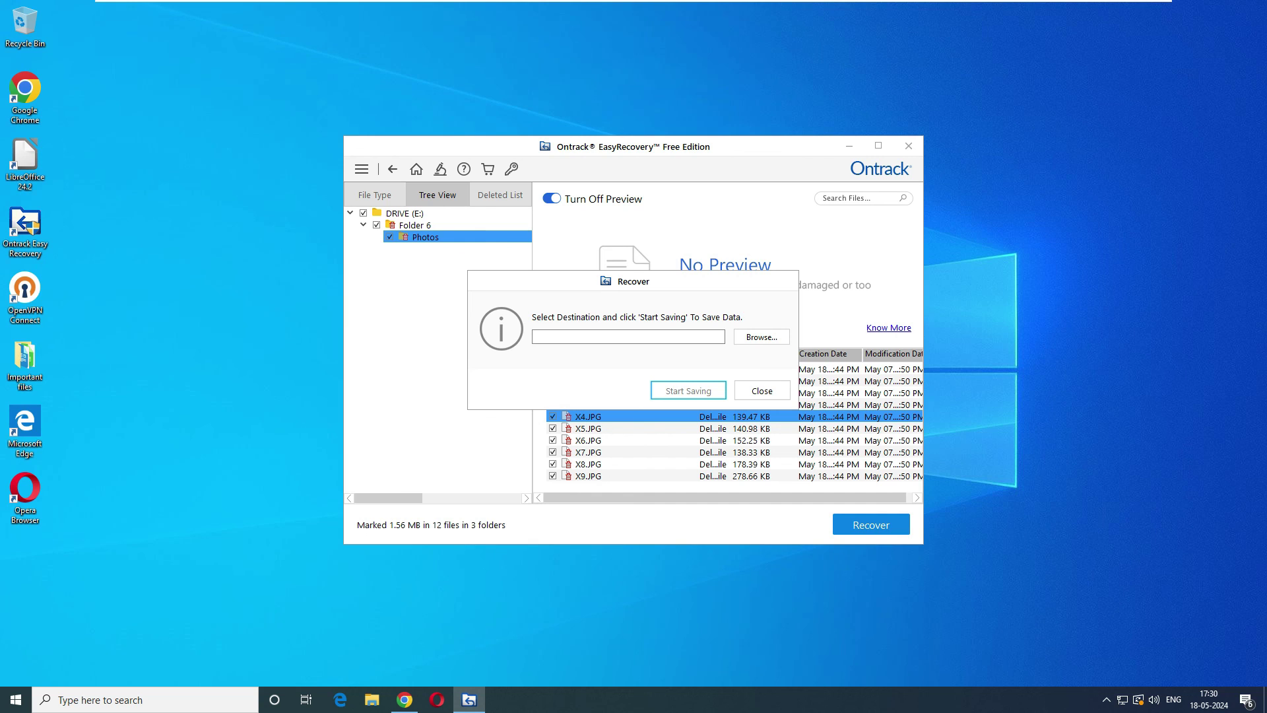
pyautogui.click(761, 338)
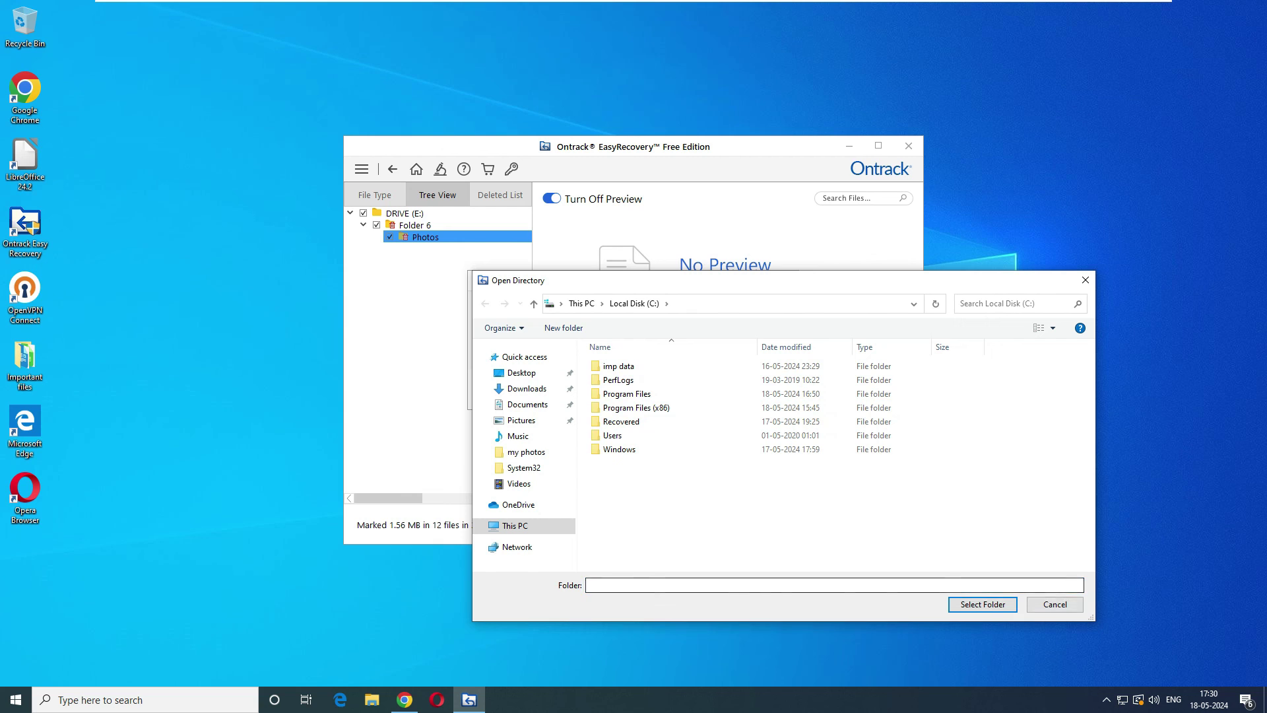
pyautogui.click(634, 303)
pyautogui.click(982, 605)
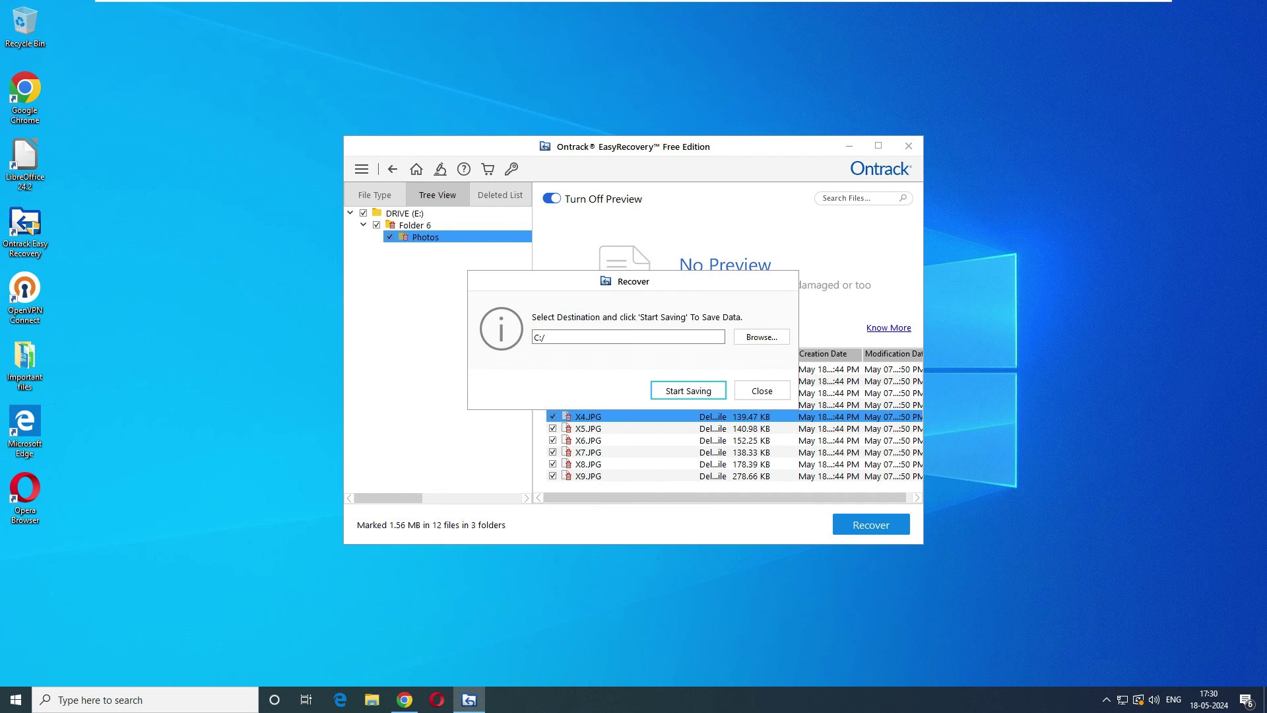
pyautogui.click(688, 391)
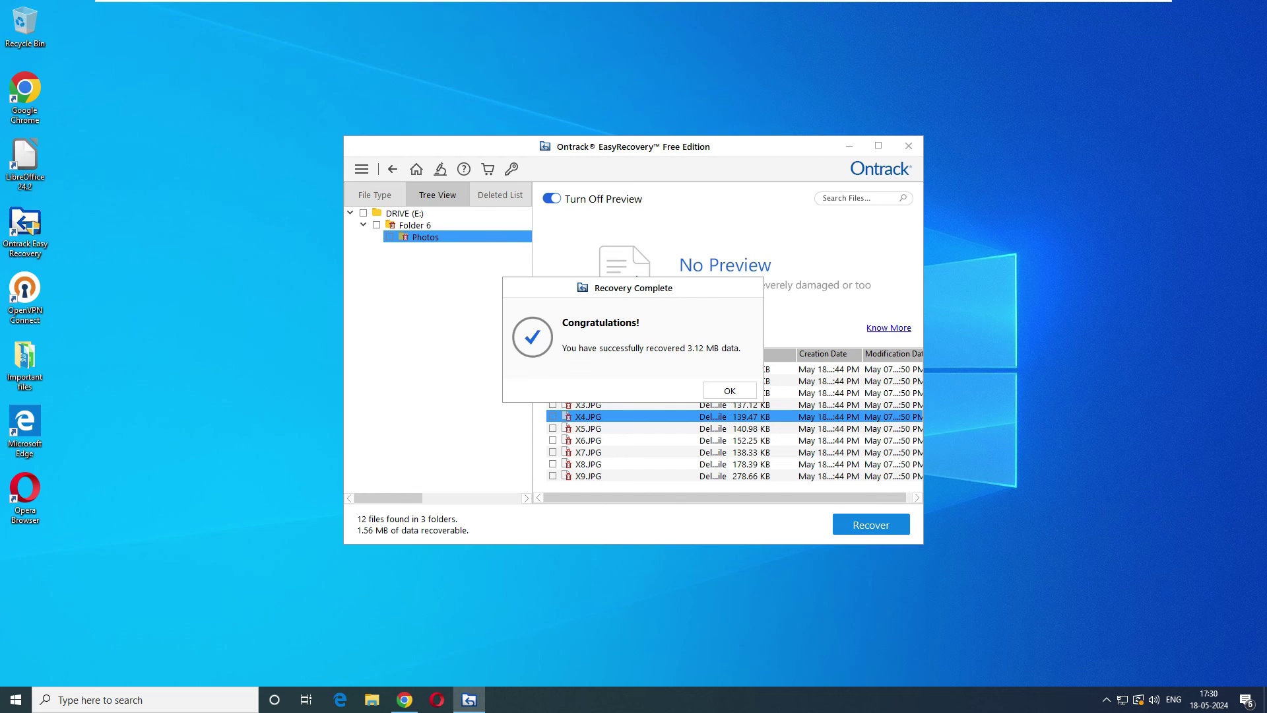
pyautogui.press('Return')
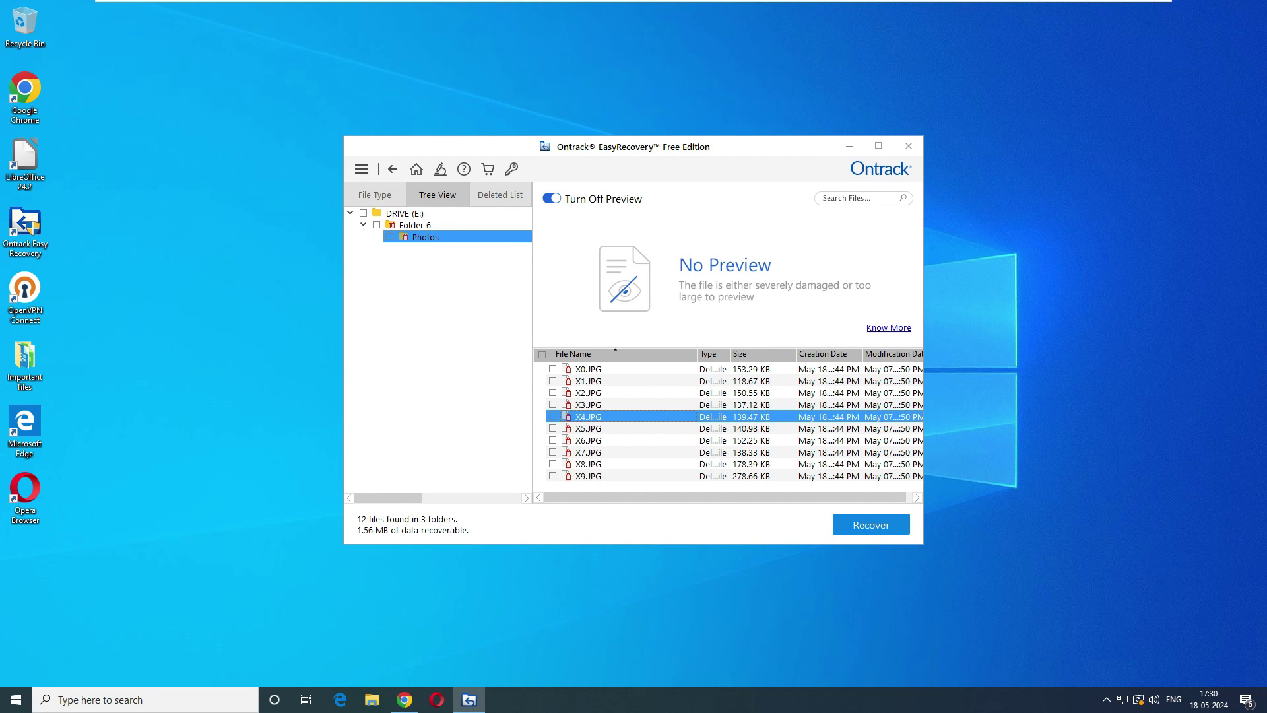
# - In File Explorer, open Recovered > DRIVE(E) > DIR0 > Photos on Local Disk (C:) and look over the pictures
pyautogui.click(372, 700)
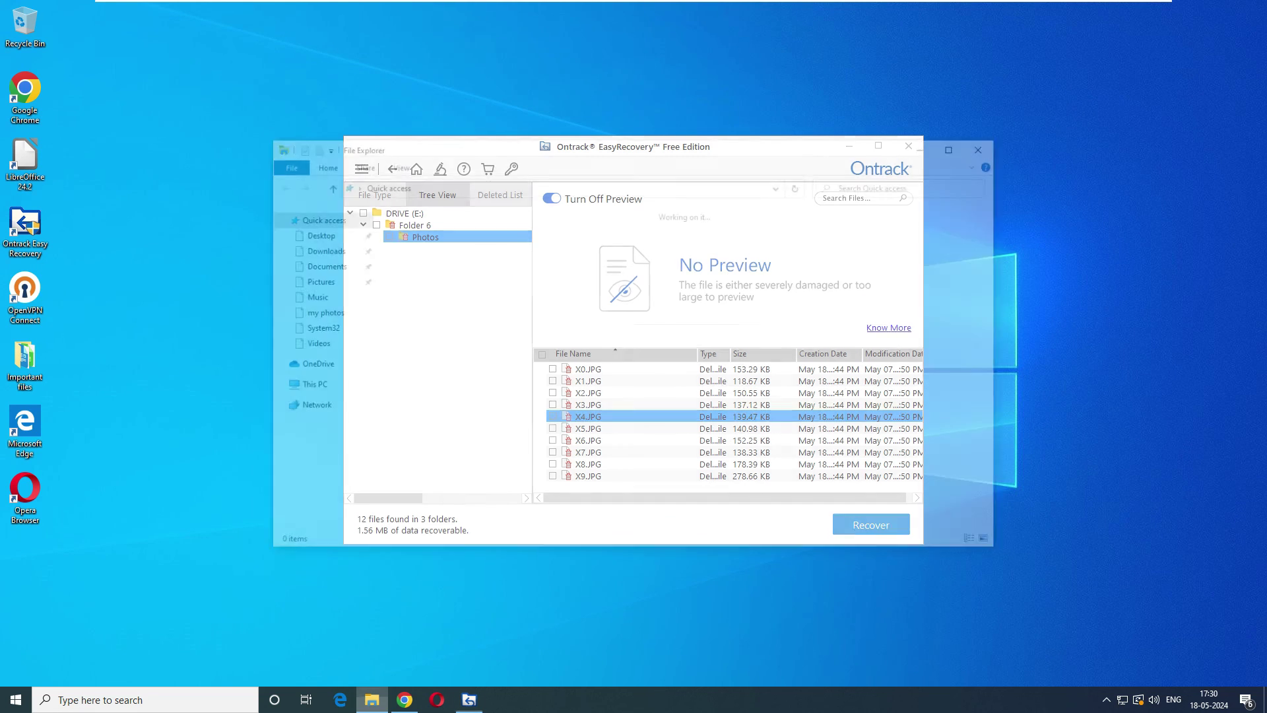
pyautogui.click(306, 385)
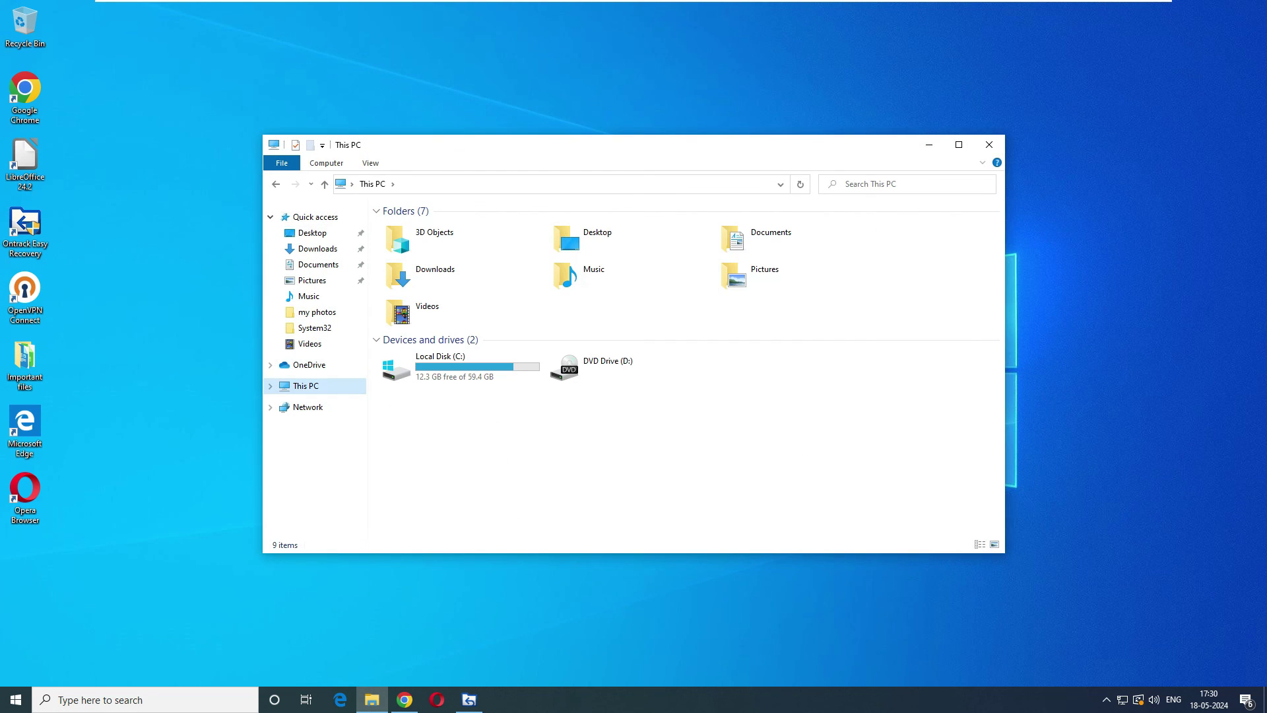
pyautogui.doubleClick(436, 361)
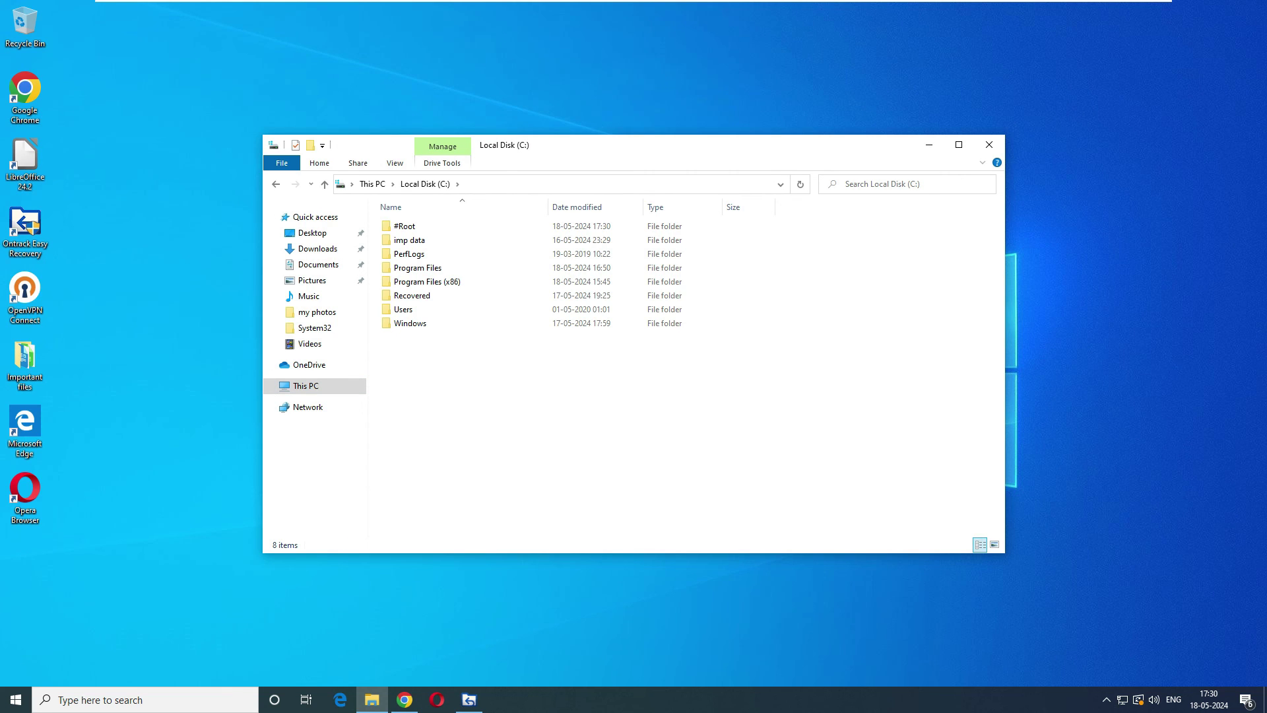
pyautogui.doubleClick(413, 296)
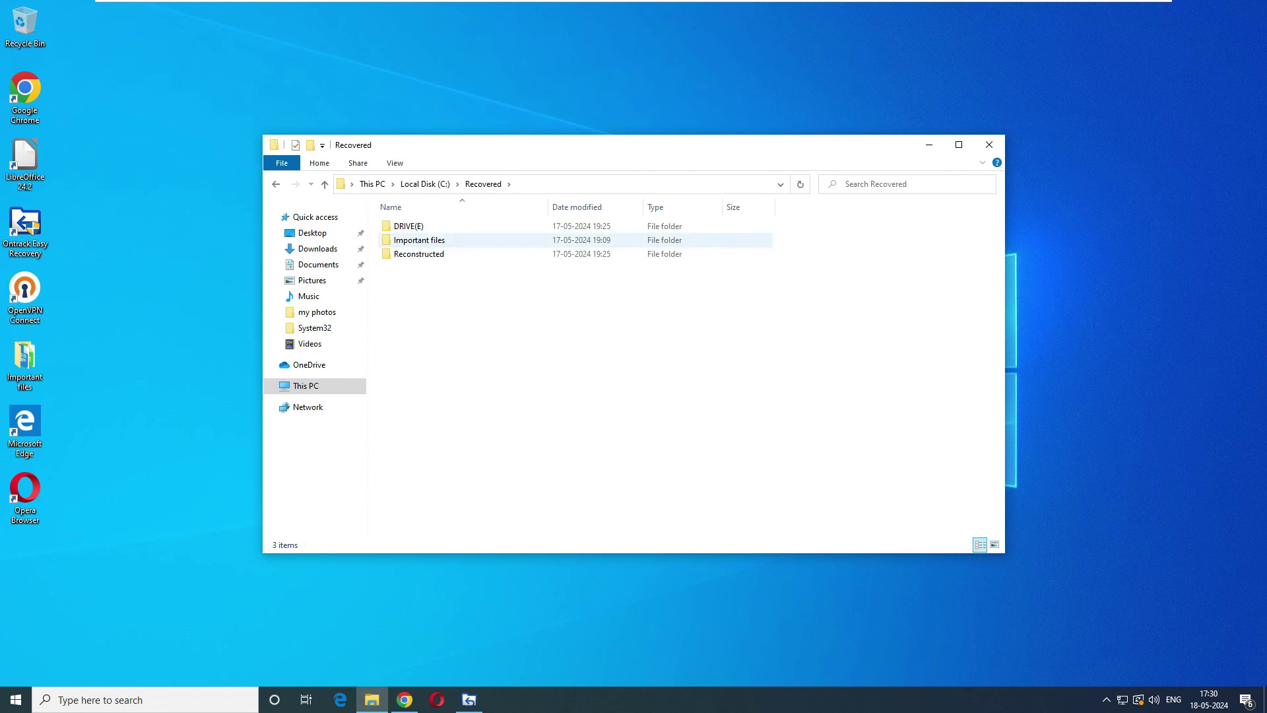
pyautogui.doubleClick(419, 240)
pyautogui.doubleClick(401, 226)
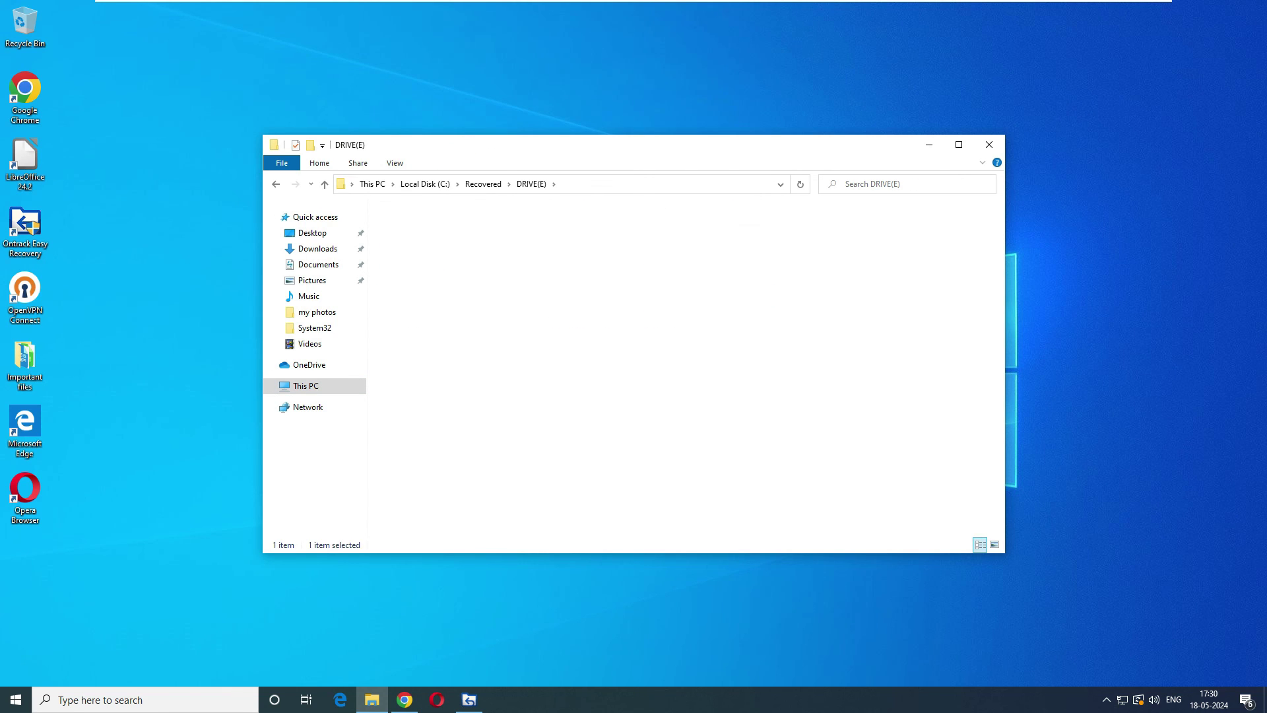
pyautogui.doubleClick(400, 225)
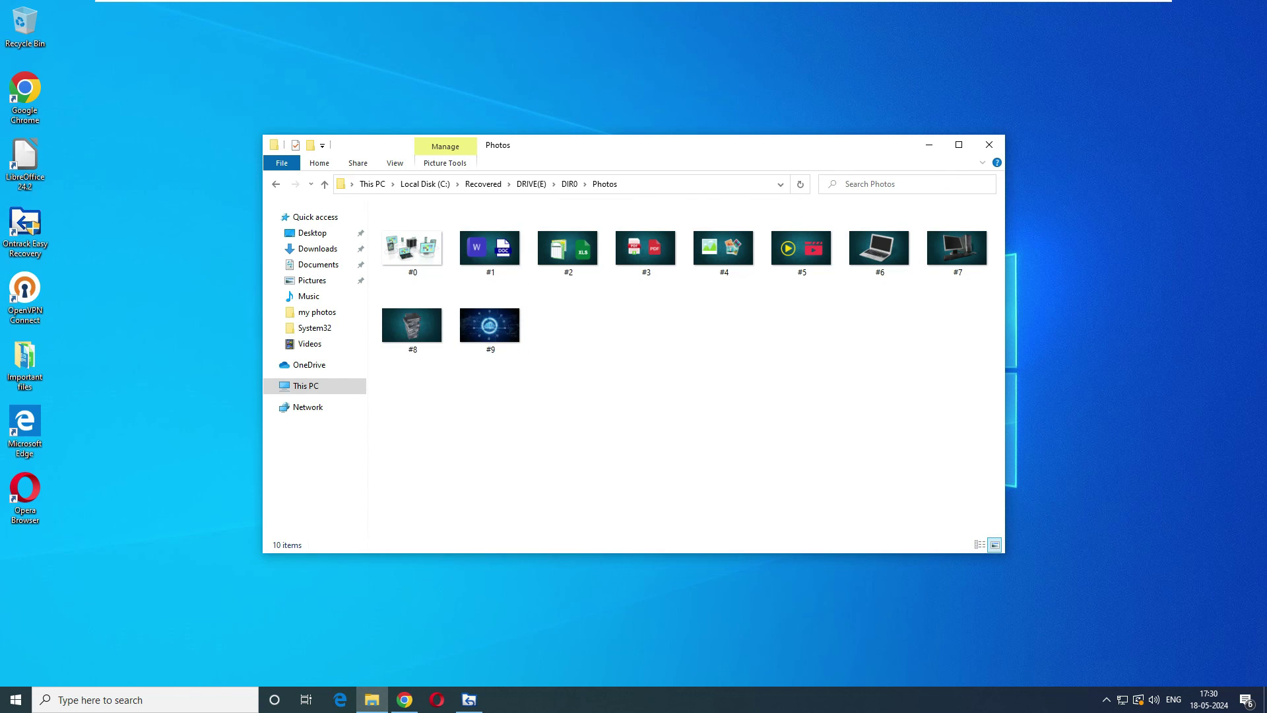
pyautogui.moveTo(373, 215); pyautogui.dragTo(567, 337)
pyautogui.click(581, 358)
# - Go back to DIR0, look at Cu data and Imp Doc, try to play the #anva video, and close the player
pyautogui.hotkey('alt', 'Left')
pyautogui.click(456, 254)
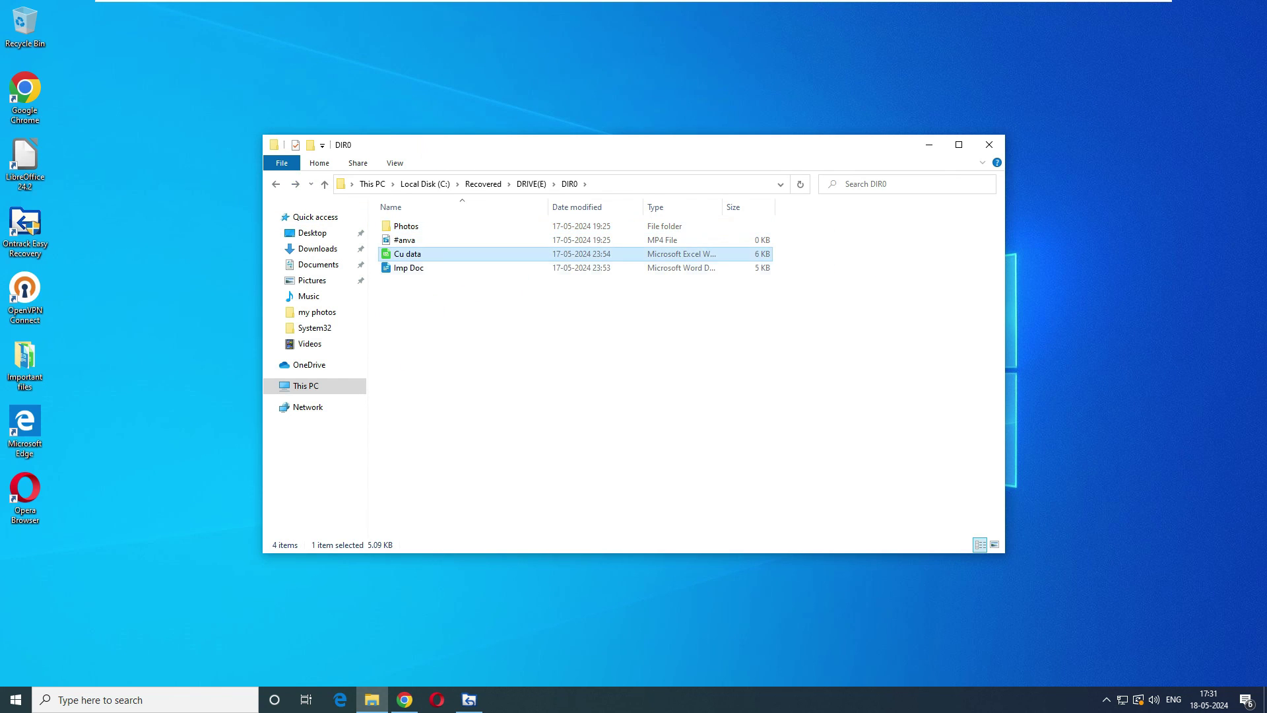
pyautogui.click(456, 268)
pyautogui.doubleClick(455, 240)
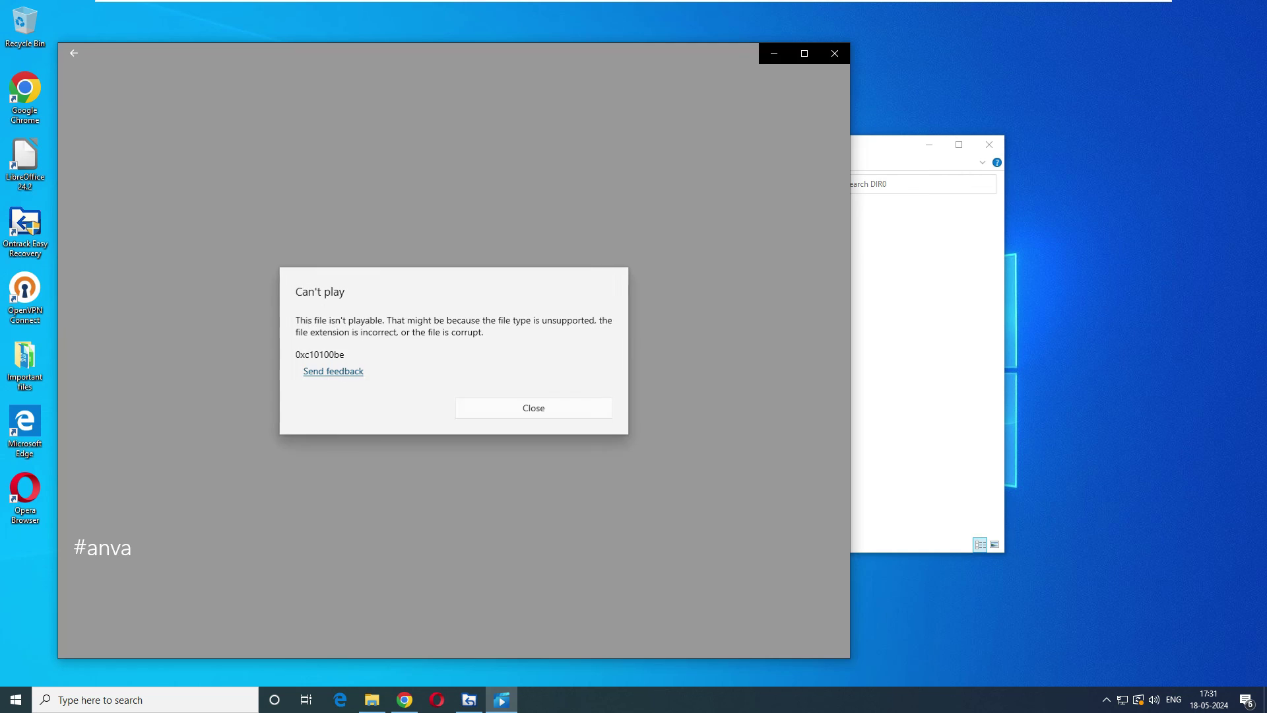
pyautogui.click(536, 409)
pyautogui.click(536, 396)
pyautogui.click(455, 240)
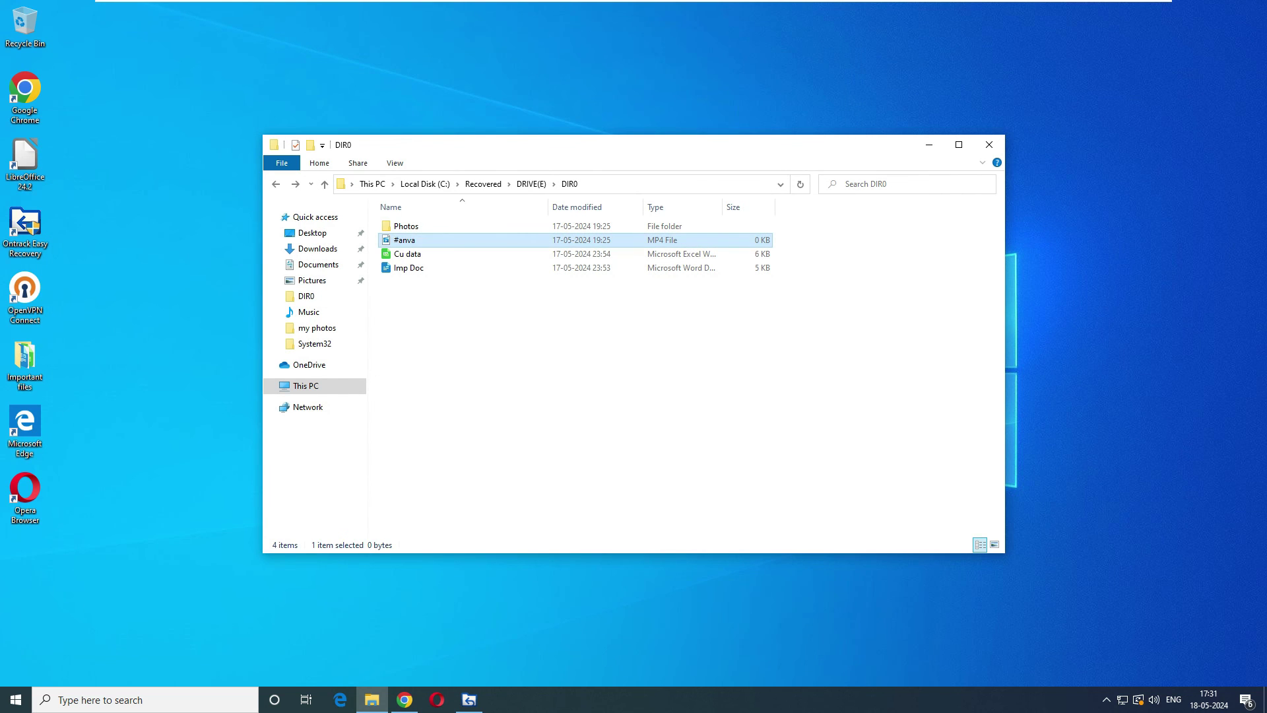
# - Reopen the Photos folder in DIR0, go back up to DRIVE(E), and open DIR0 again
pyautogui.press('Up')
pyautogui.press('Return')
pyautogui.press('BackSpace')
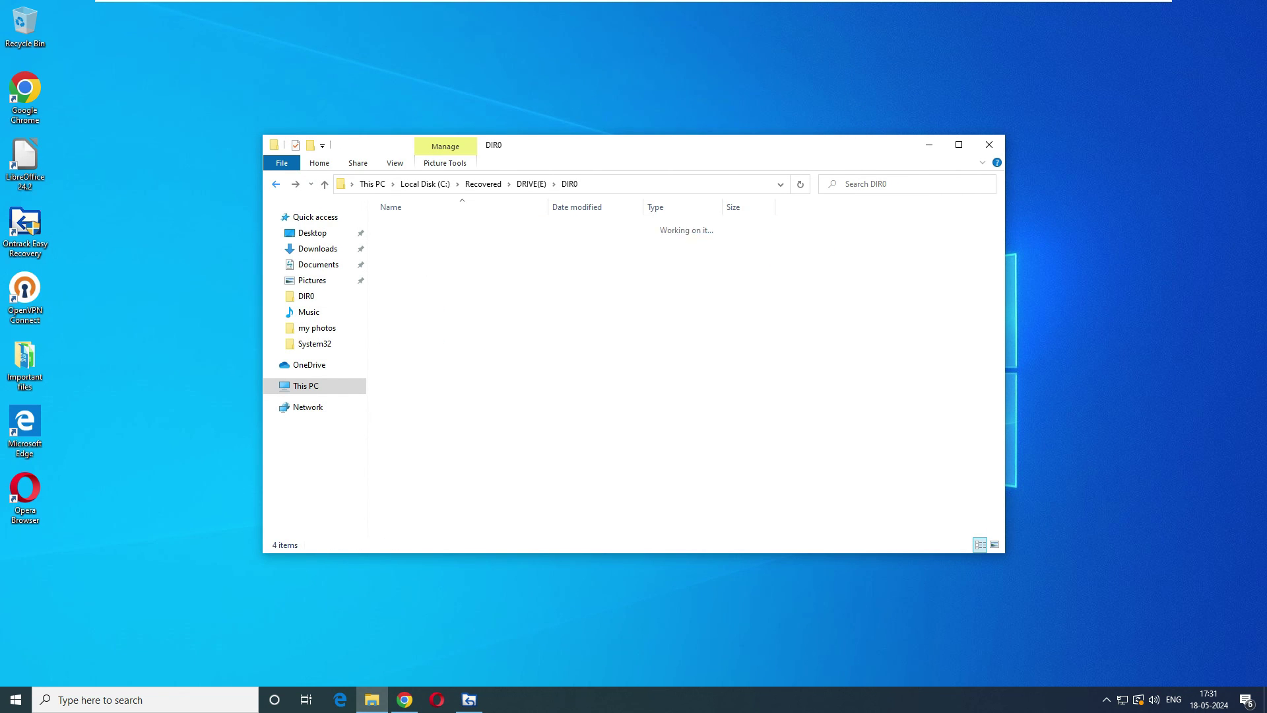
pyautogui.press('BackSpace')
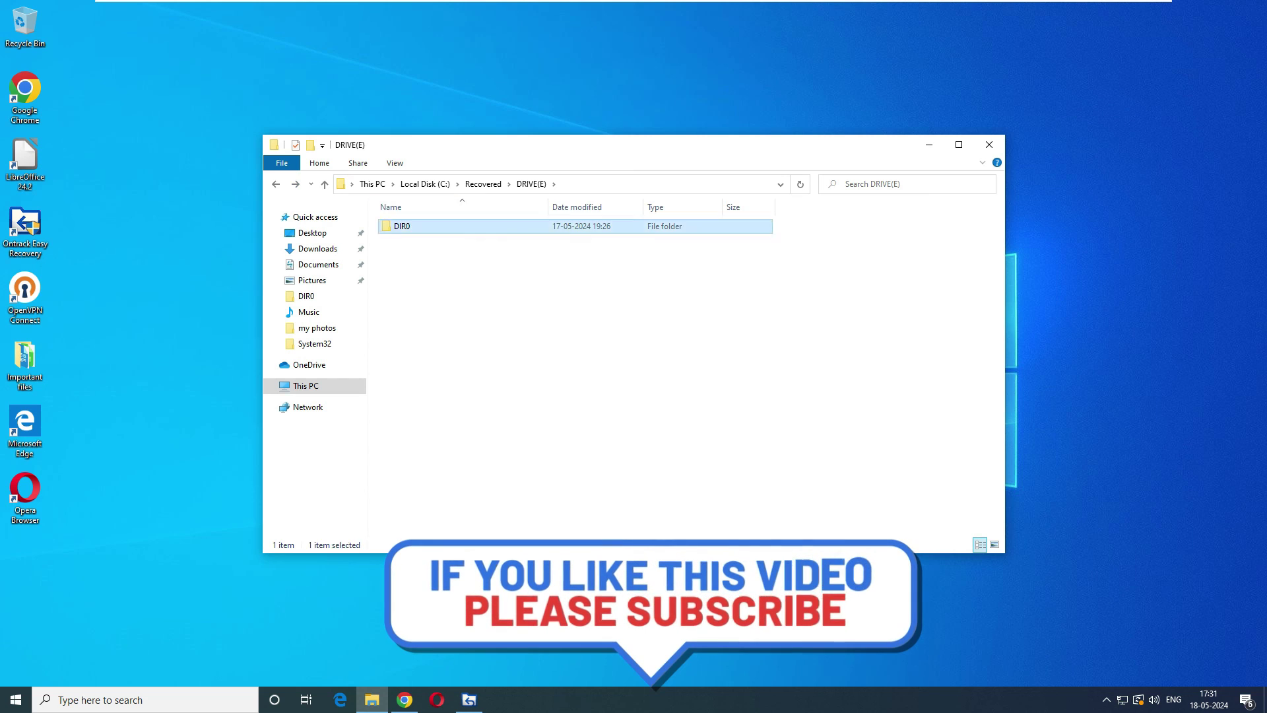
pyautogui.press('Return')
# - Switch to Ontrack EasyRecovery, view Folder 6, and exit the program, dismissing the Laboratory Services offer
pyautogui.hotkey('alt', 'Tab')
pyautogui.click(415, 225)
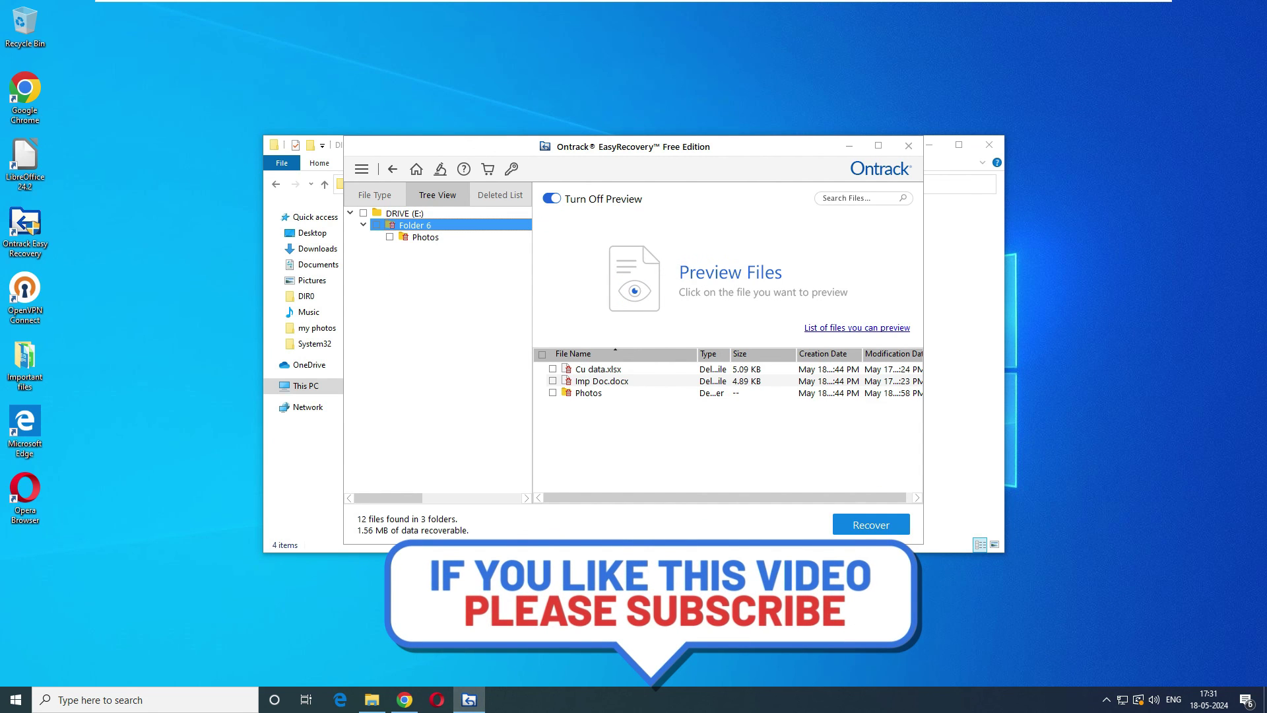
pyautogui.click(909, 146)
pyautogui.click(679, 399)
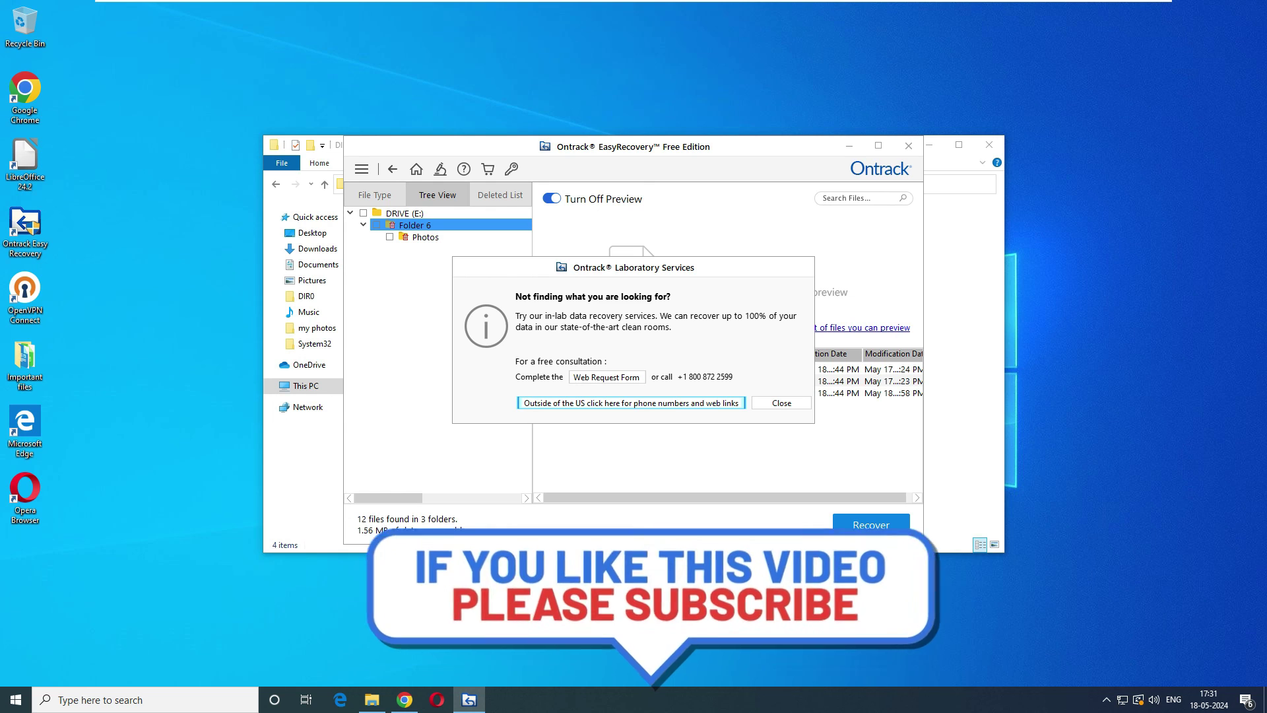
pyautogui.click(781, 403)
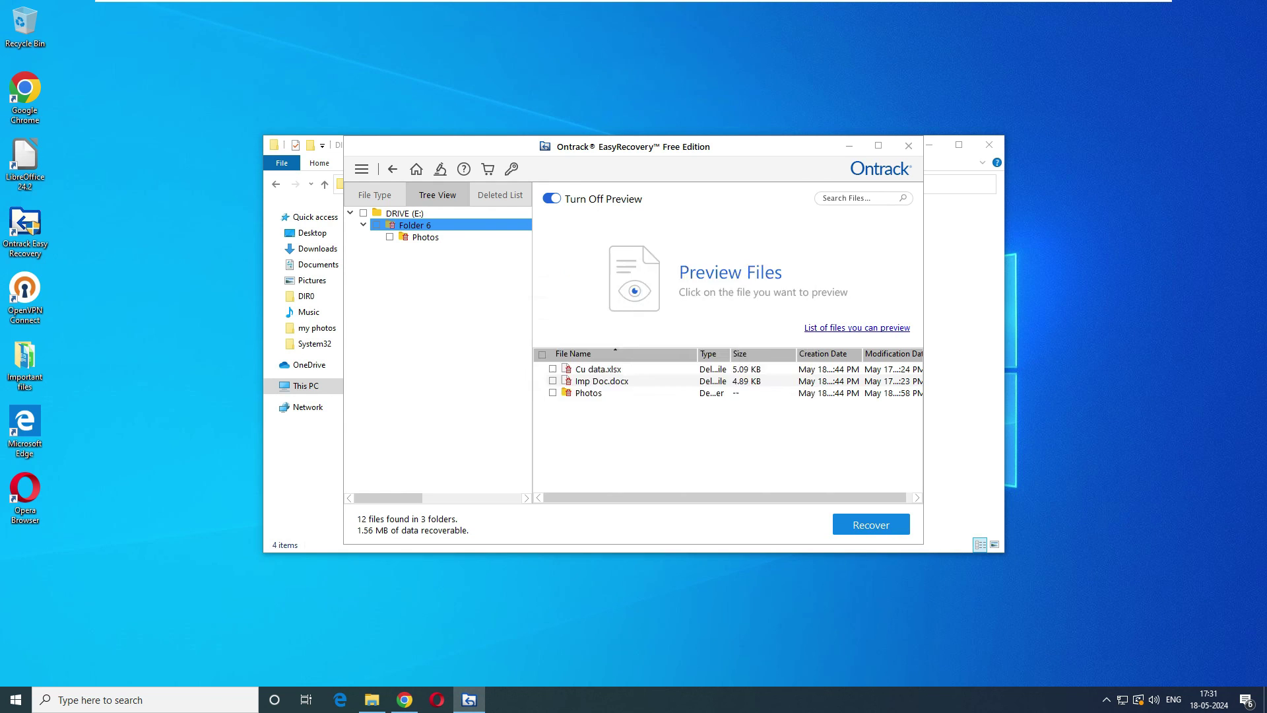
# - Close the File Explorer window and refresh the desktop
pyautogui.click(989, 145)
pyautogui.rightClick(540, 211)
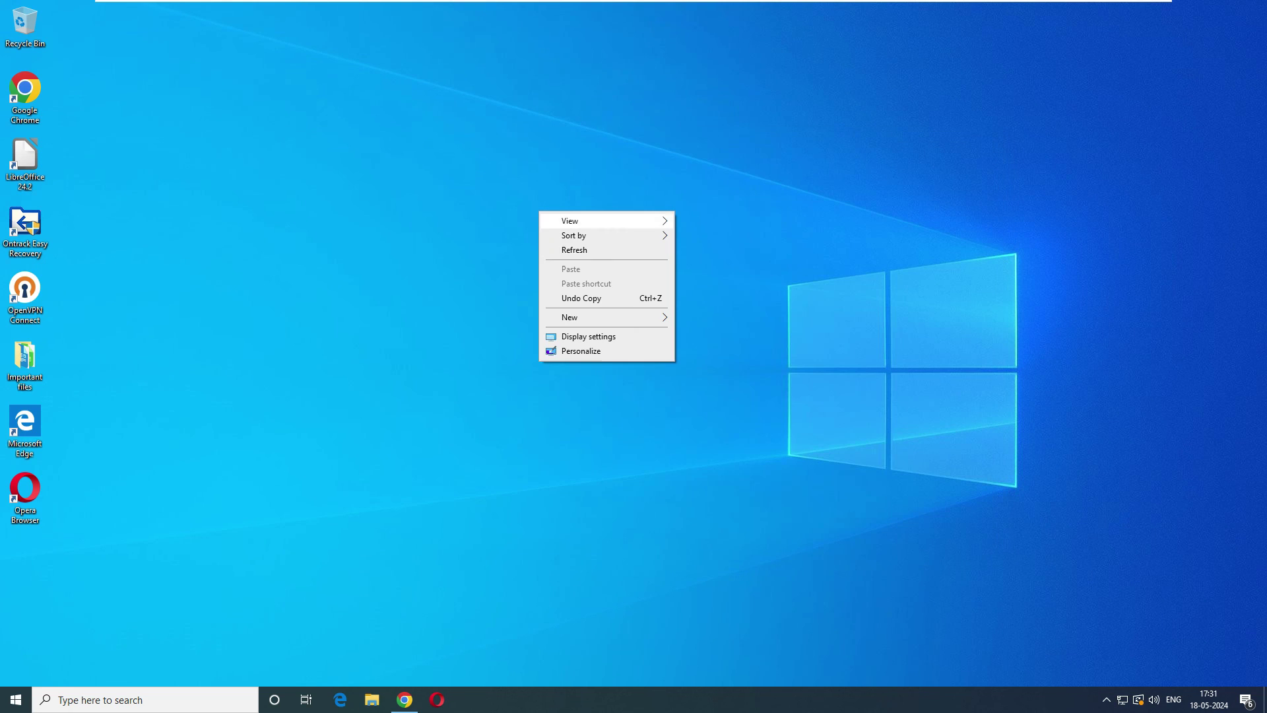
pyautogui.click(568, 249)
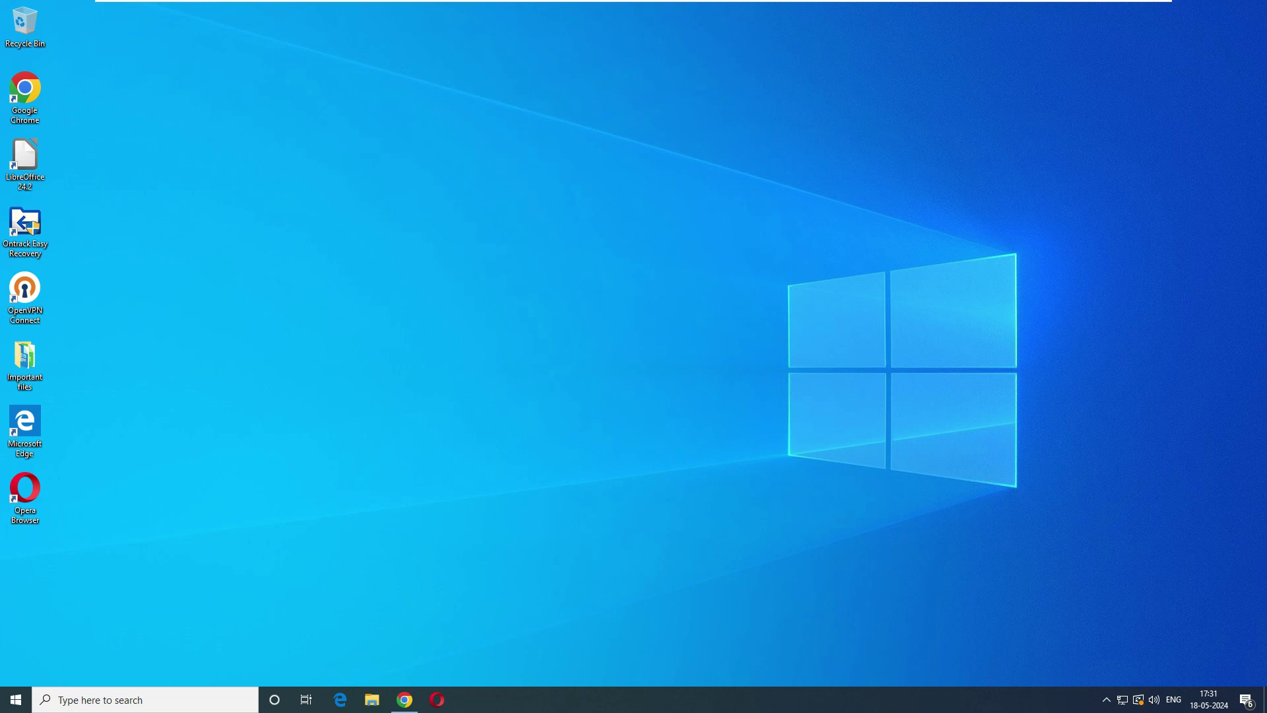